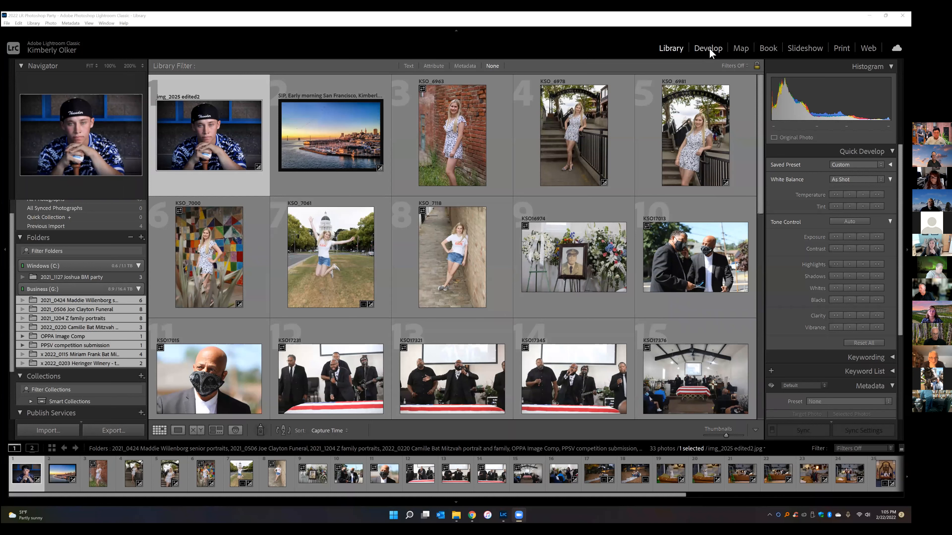
Step: Open the img_2025 edited2 portrait in the Develop module and create a Select Subject mask on the baseball player
left_click(706, 49)
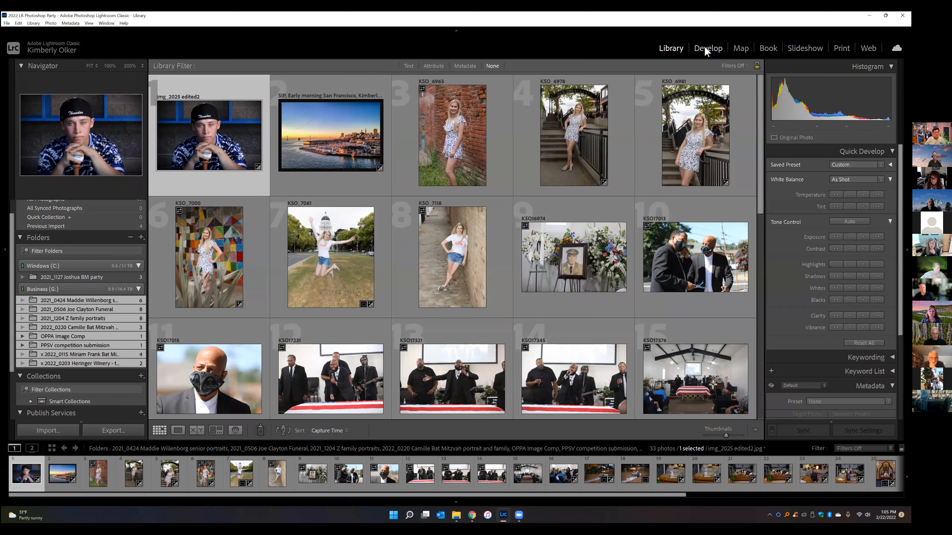
left_click(705, 46)
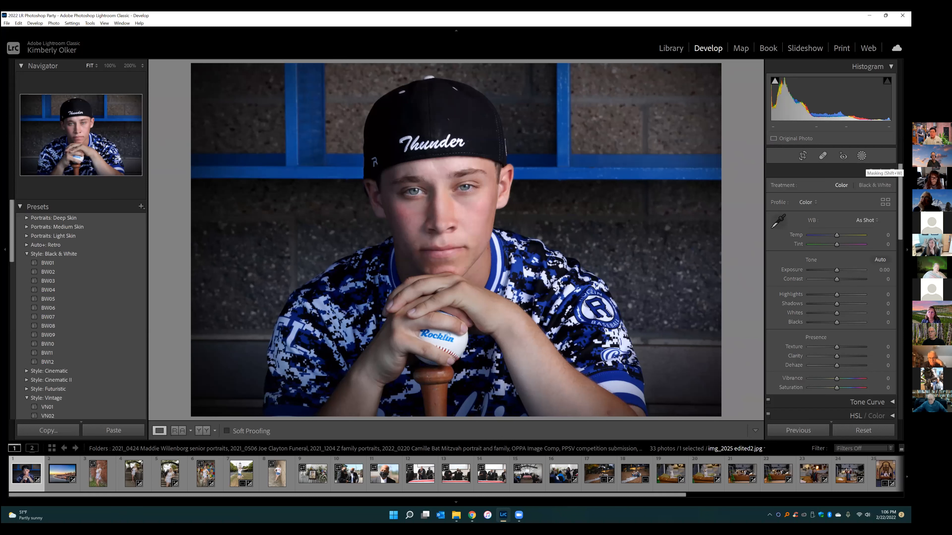
left_click(862, 155)
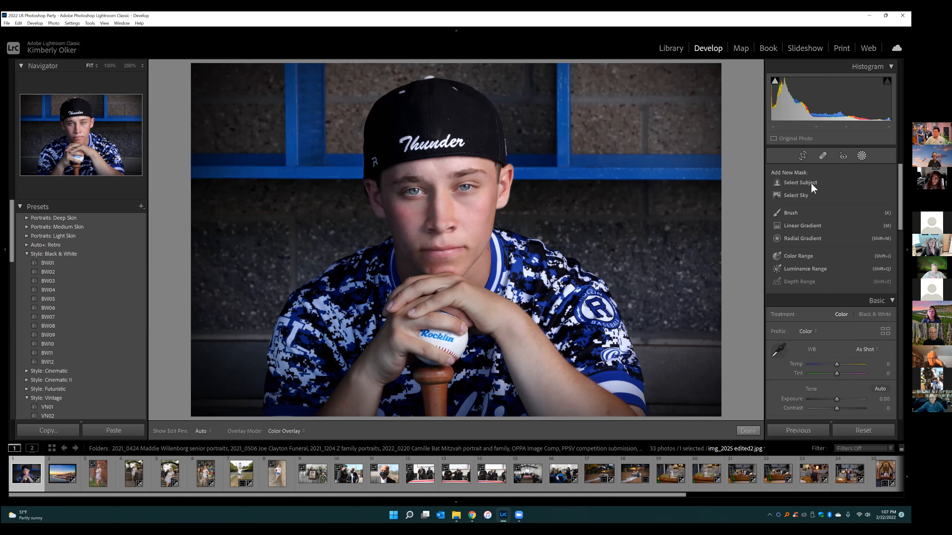
left_click(795, 182)
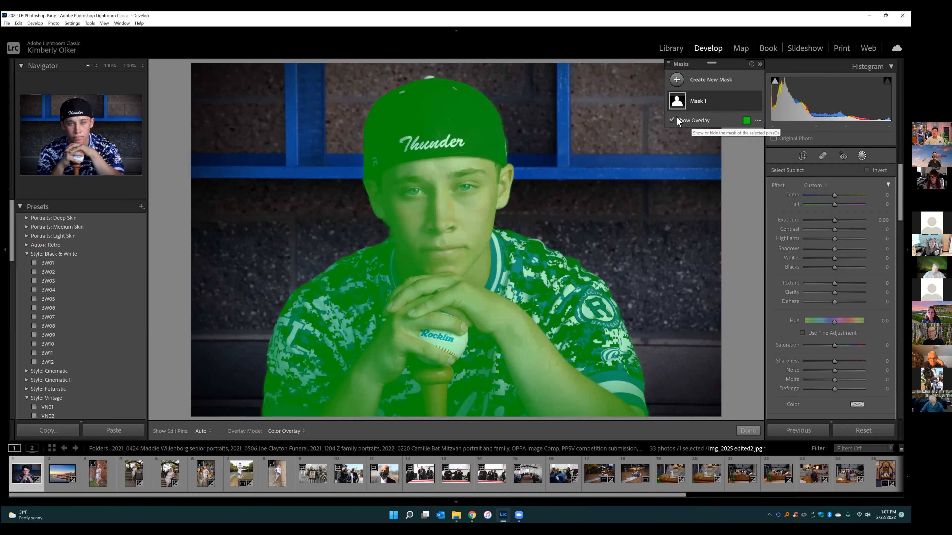
Step: Change the mask overlay color to blue and toggle the overlay's visibility, leaving it hidden
left_click(747, 121)
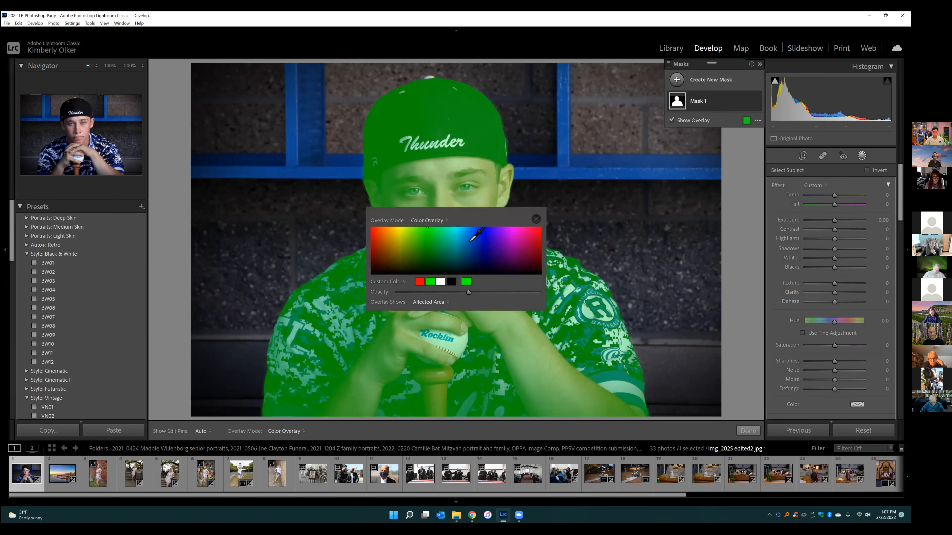
left_click(474, 231)
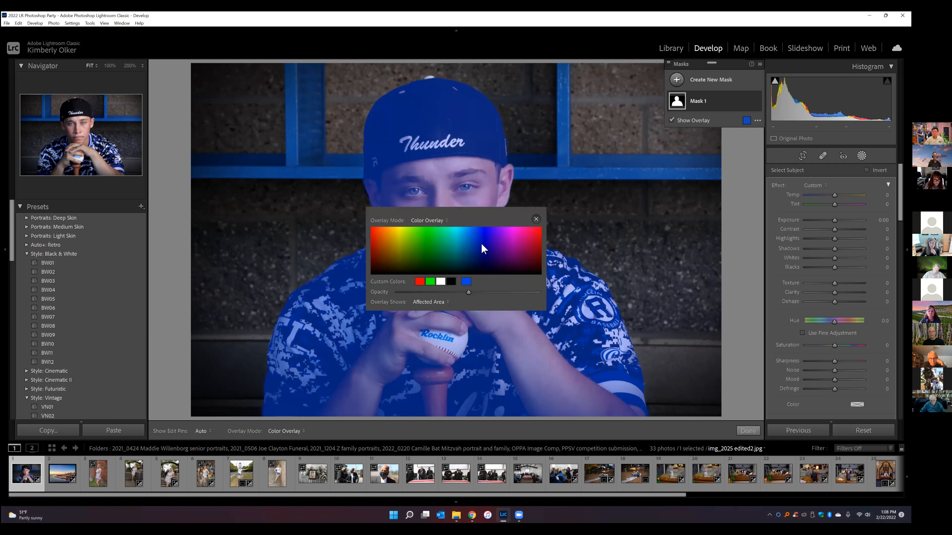
left_click(535, 219)
left_click(672, 120)
left_click(671, 120)
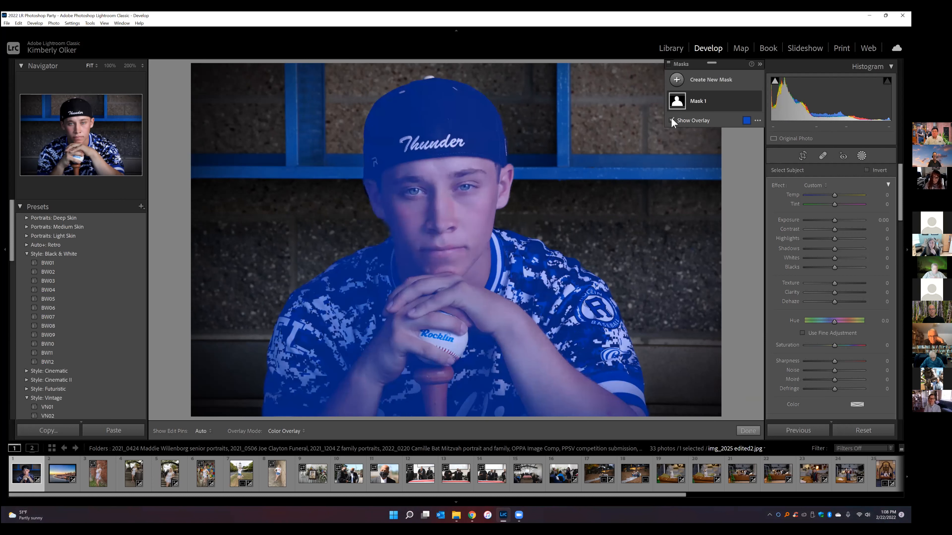
left_click(671, 120)
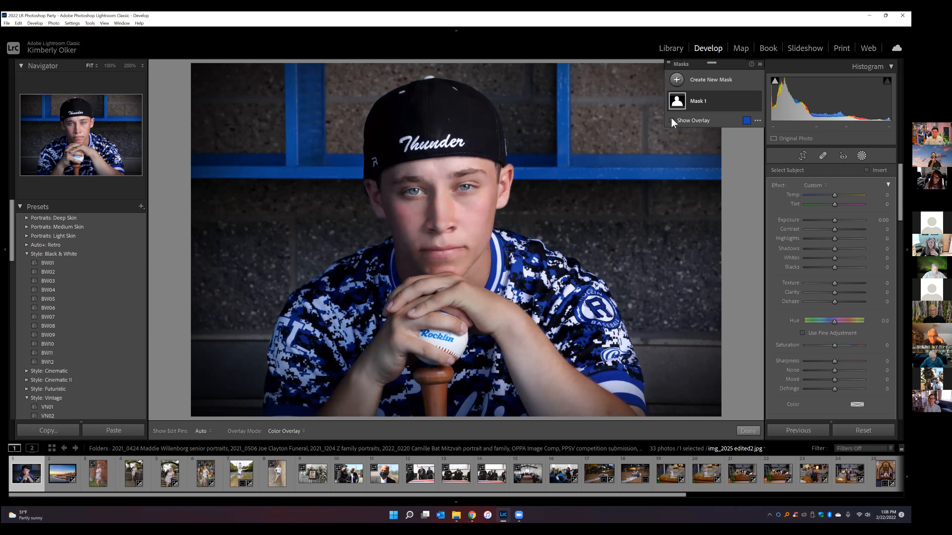
Step: Set the mask overlay color to the green custom color and show the overlay on the photo
left_click(746, 121)
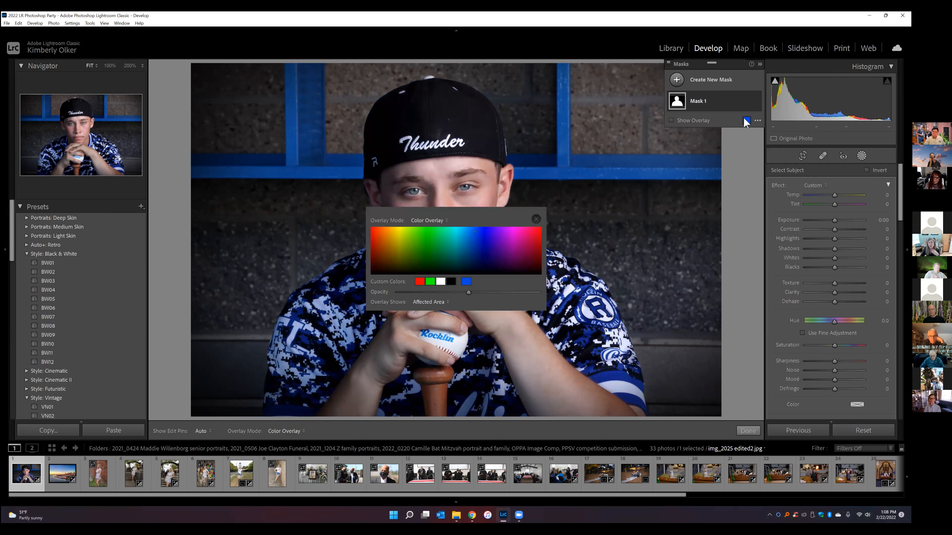
left_click(430, 274)
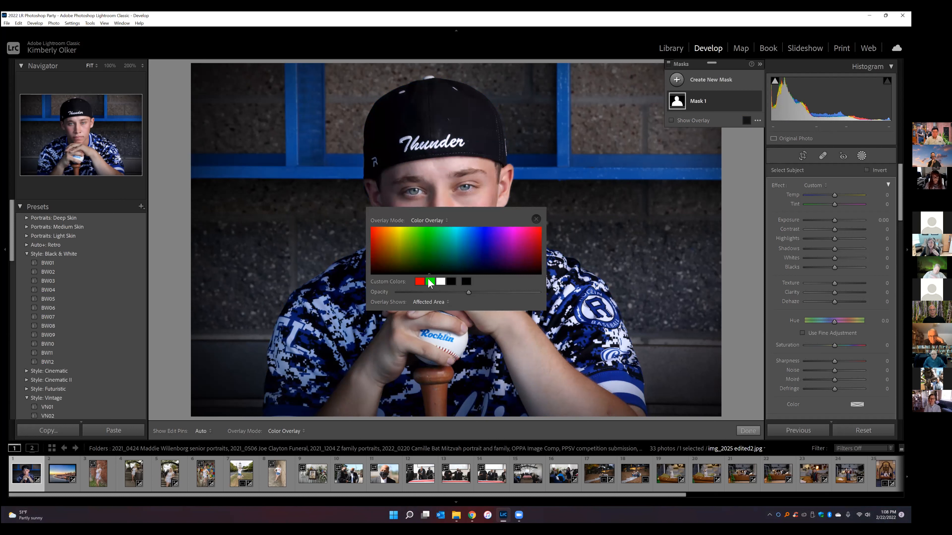
left_click(430, 282)
left_click(536, 219)
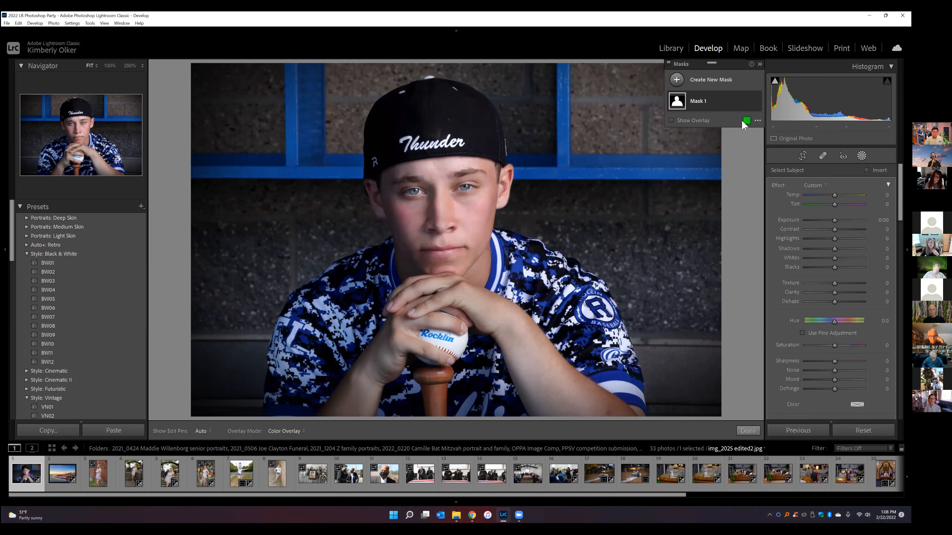
left_click(672, 121)
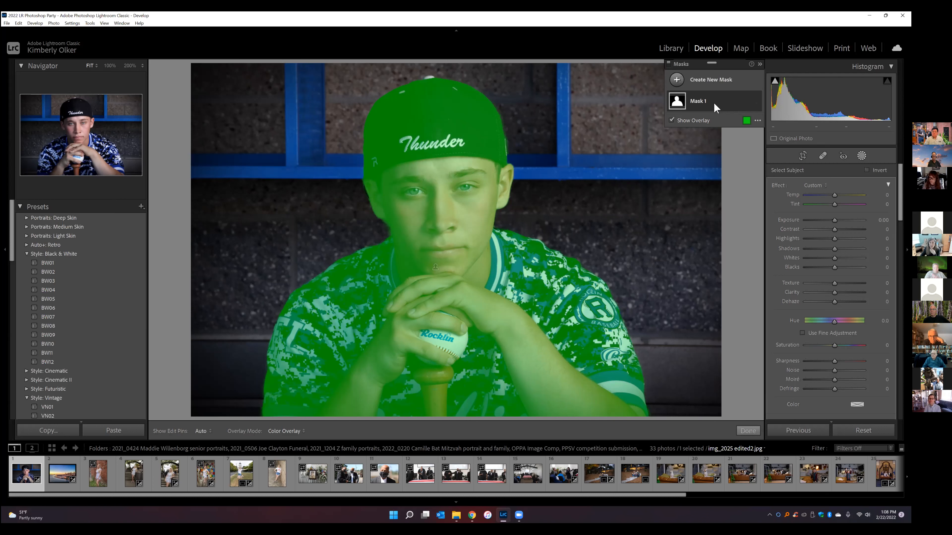
Step: Rename the subject mask "Senior cutout"
mouse_move(716, 101)
left_click(713, 101)
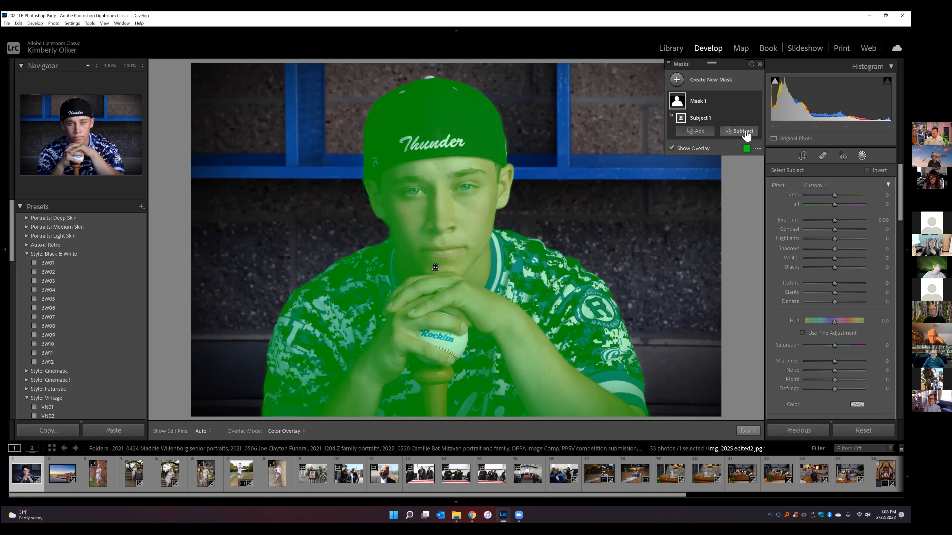
right_click(697, 103)
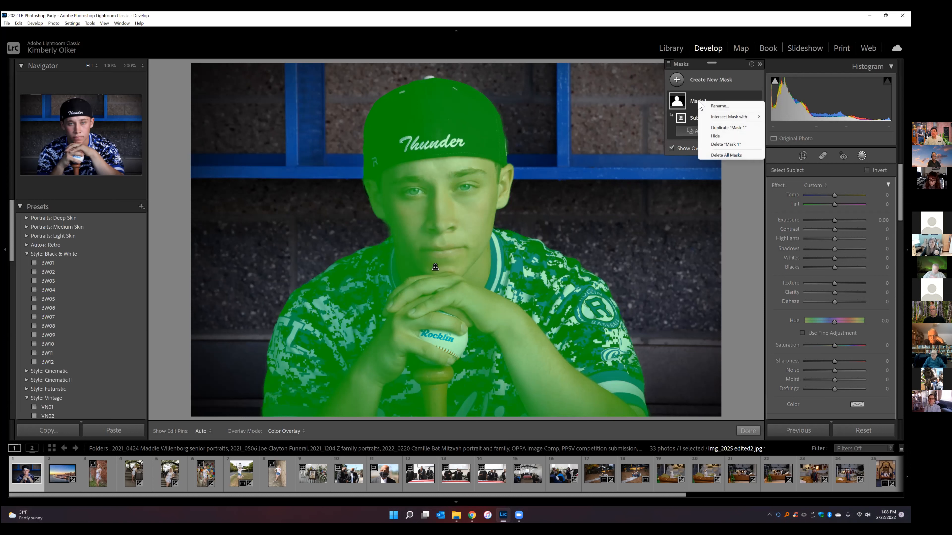
left_click(719, 106)
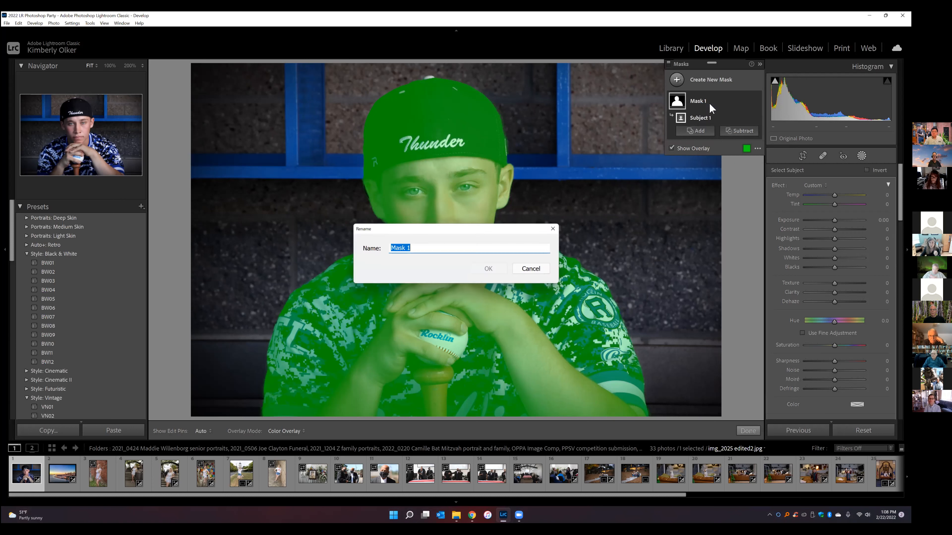
type("Se")
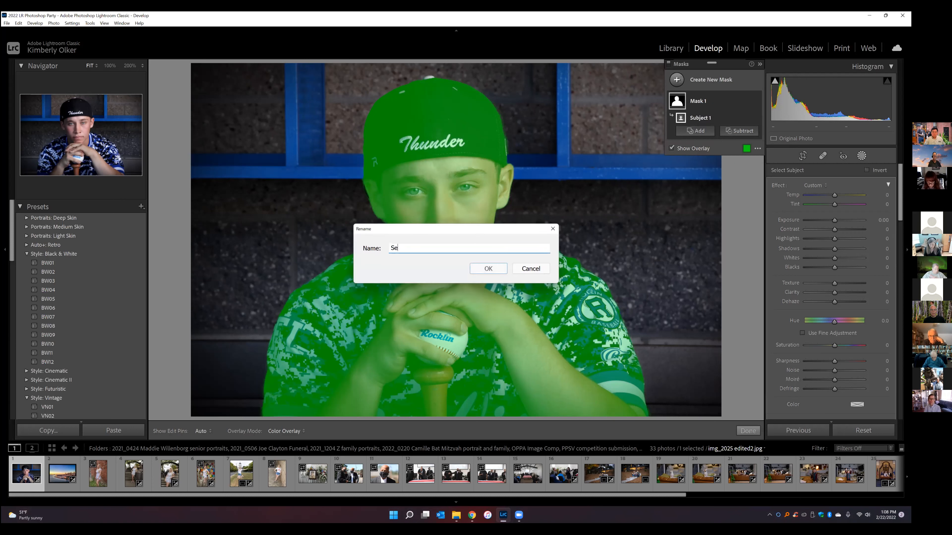
type("nior cutout")
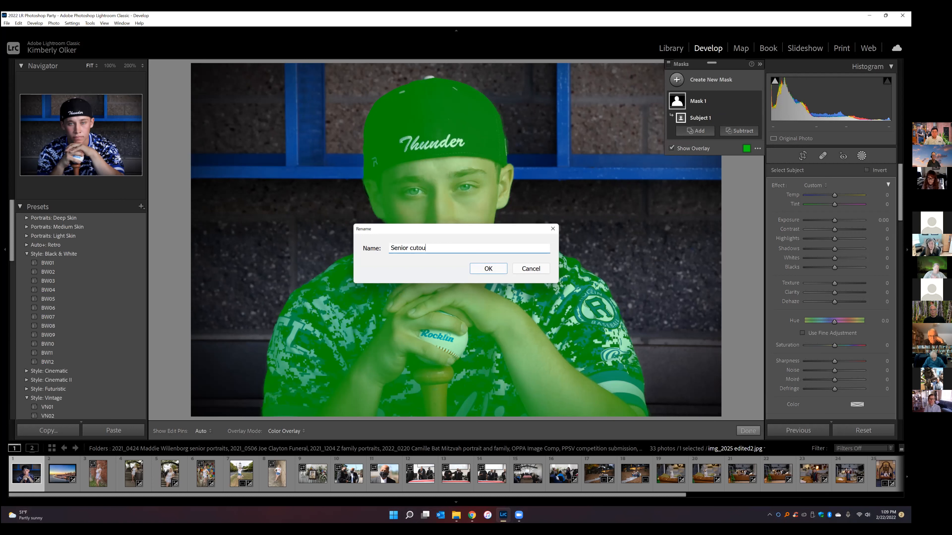
left_click(489, 270)
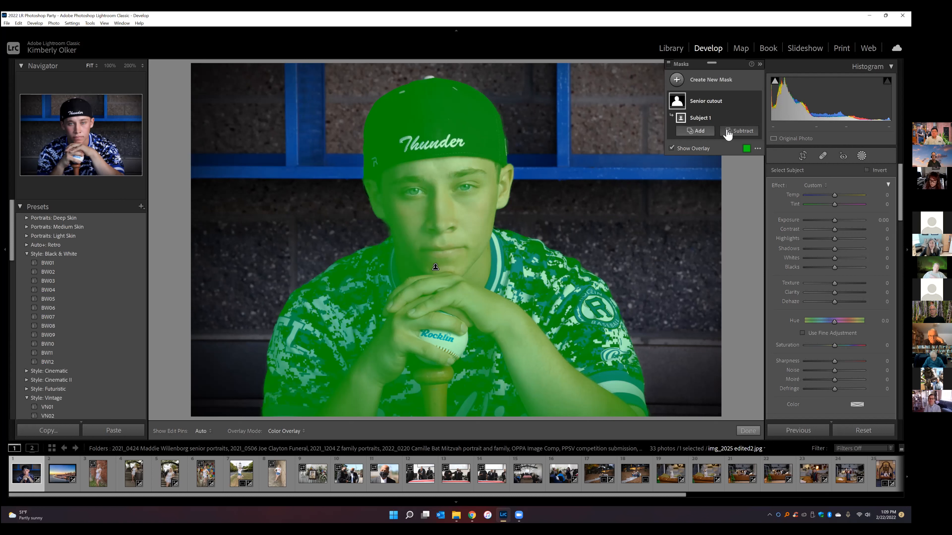
Step: Add a Brush component to the Senior cutout mask and paint over the horizontal blue rail on both sides of the subject
left_click(690, 131)
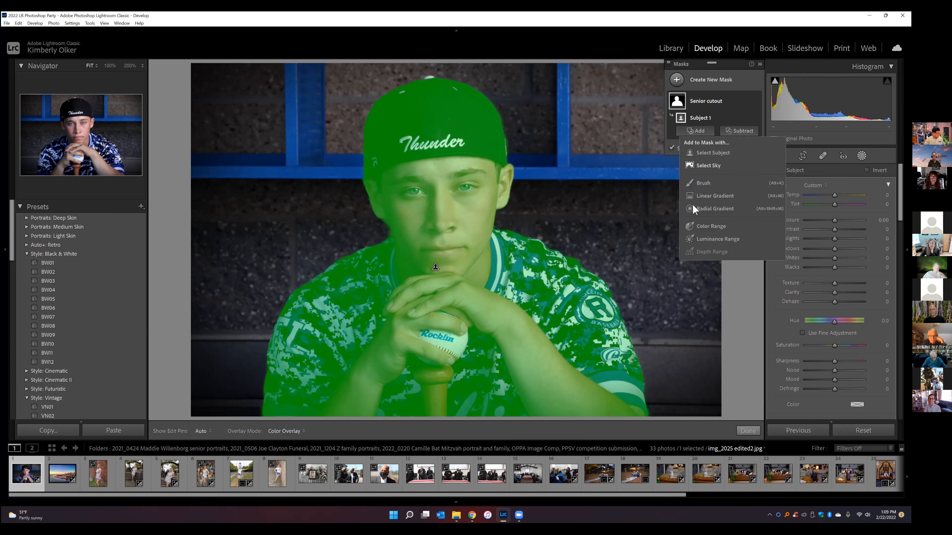
left_click(703, 183)
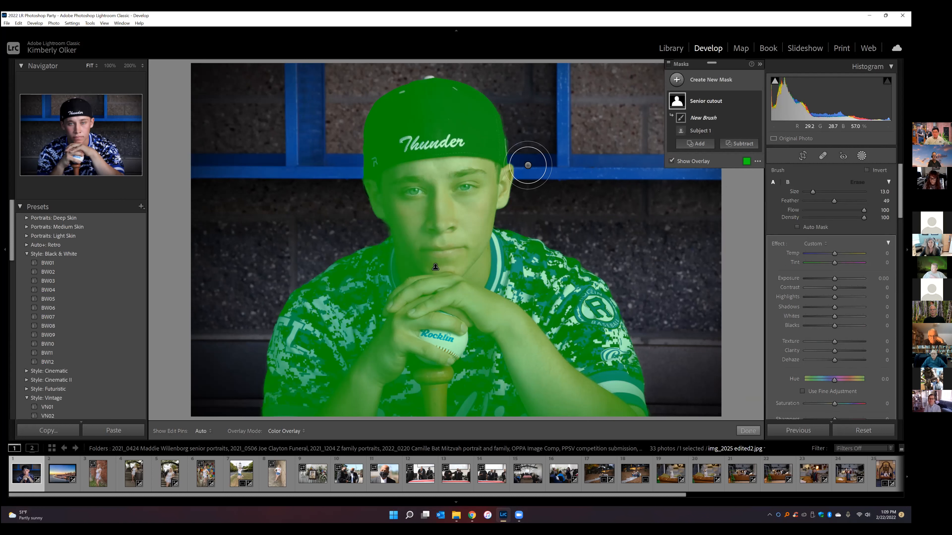
left_click_drag(536, 168, 737, 174)
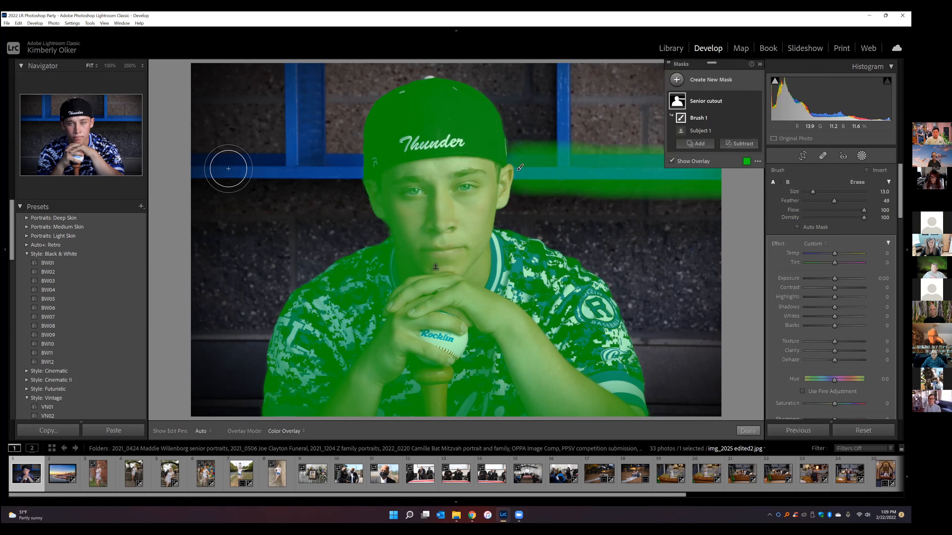
left_click_drag(186, 166, 368, 172)
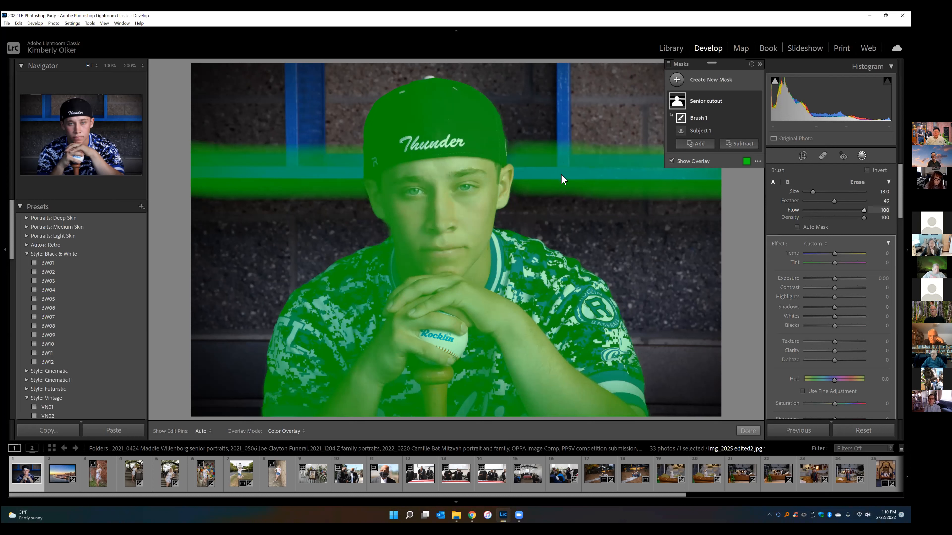
Step: Switch to brush B with flow 50 and feather 98, and paint softer strokes over the wall beside the subject, below the blue rail
left_click(788, 183)
left_click_drag(830, 210, 834, 209)
key("h")
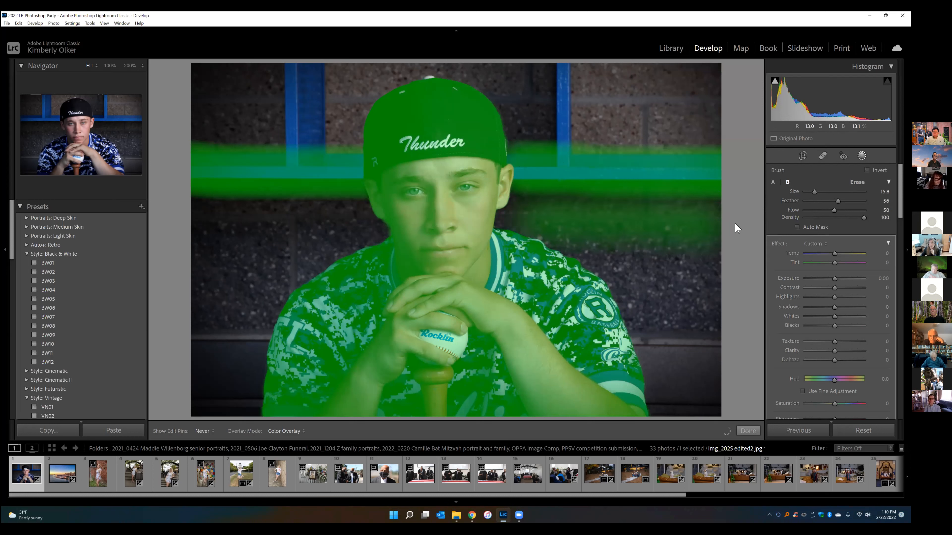
key("h")
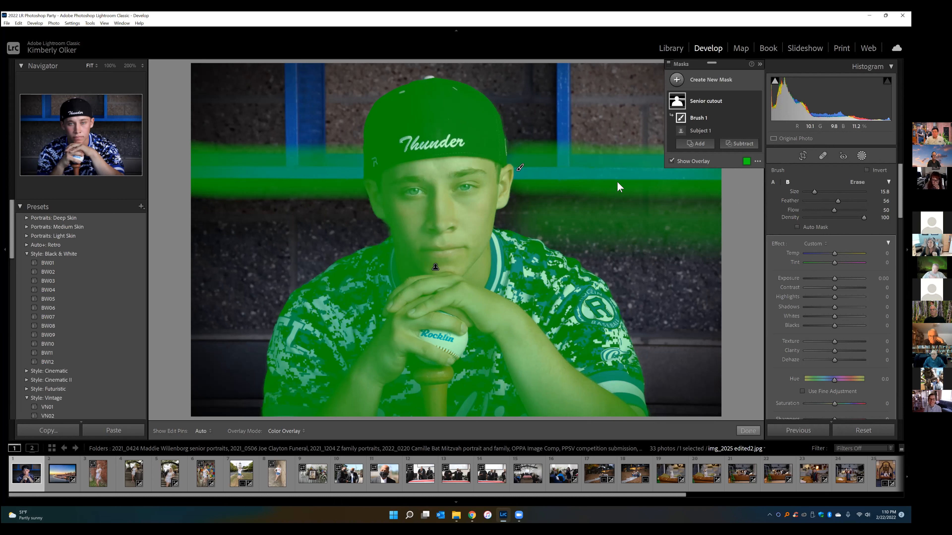
left_click_drag(838, 201, 863, 200)
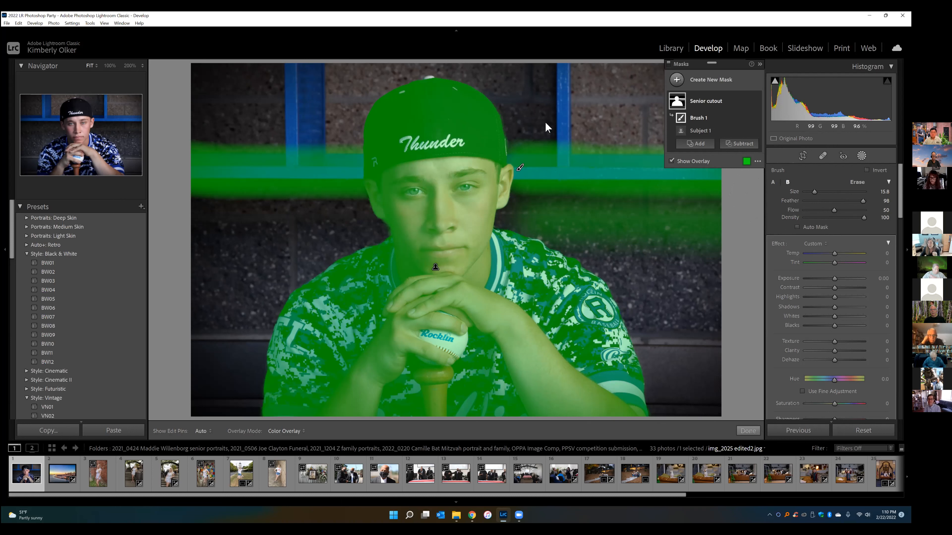
left_click_drag(599, 268, 688, 276)
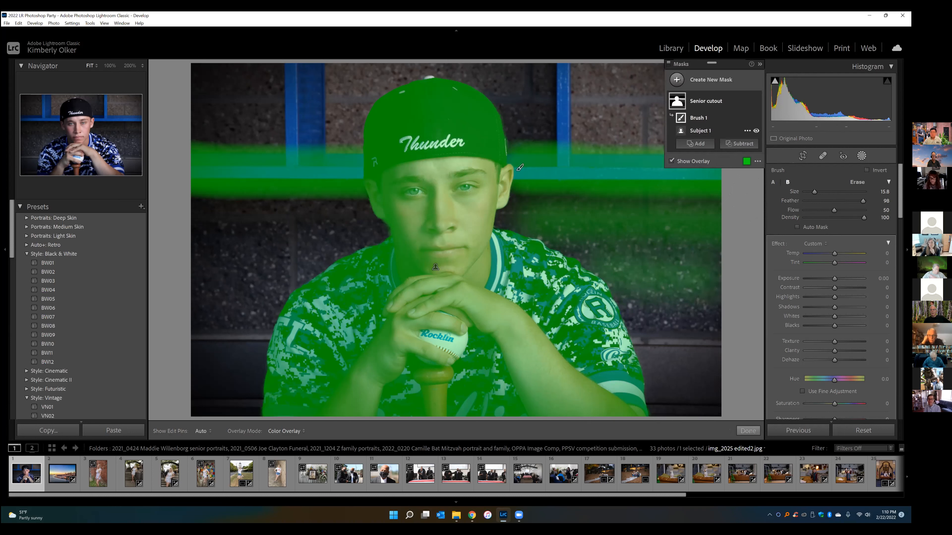
Step: Erase the brush strokes from the rail and wall on both sides of the subject, enlarging the eraser to size 19.8
left_click(857, 182)
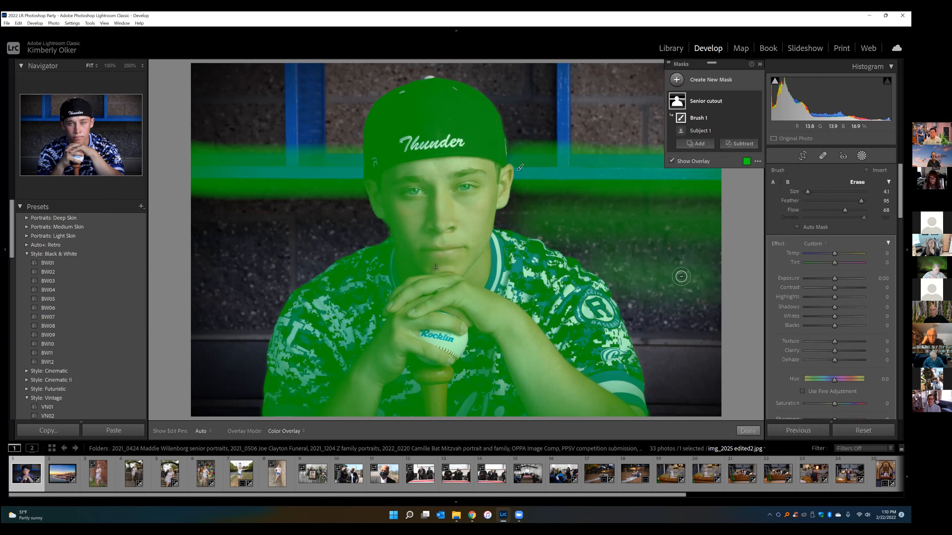
mouse_move(707, 274)
left_mouse_down()
mouse_move(582, 277)
mouse_move(692, 289)
left_mouse_up()
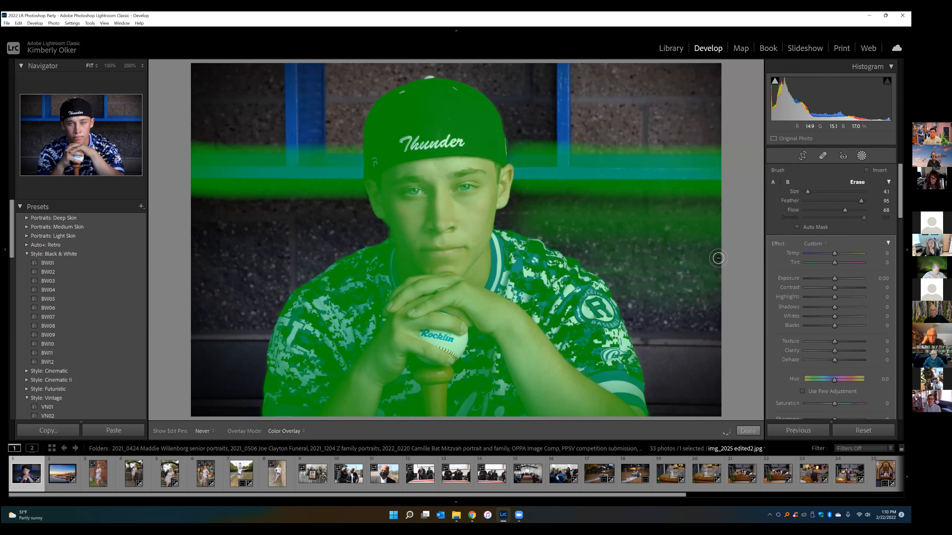
mouse_move(815, 193)
left_mouse_down()
mouse_move(829, 190)
mouse_move(816, 189)
left_mouse_up()
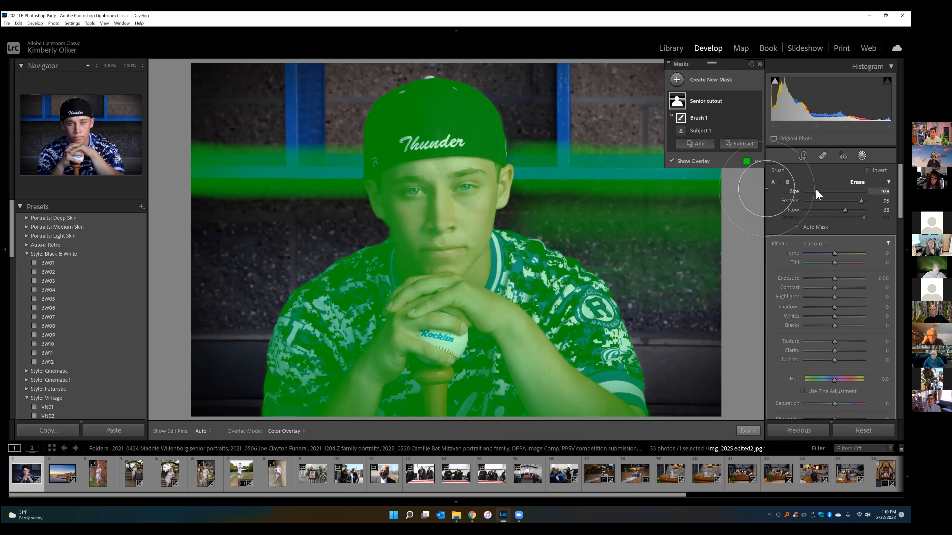
key("h")
mouse_move(709, 231)
left_mouse_down()
mouse_move(616, 219)
mouse_move(695, 251)
mouse_move(605, 308)
left_mouse_up()
mouse_move(593, 176)
left_mouse_down()
mouse_move(749, 178)
mouse_move(510, 161)
left_mouse_up()
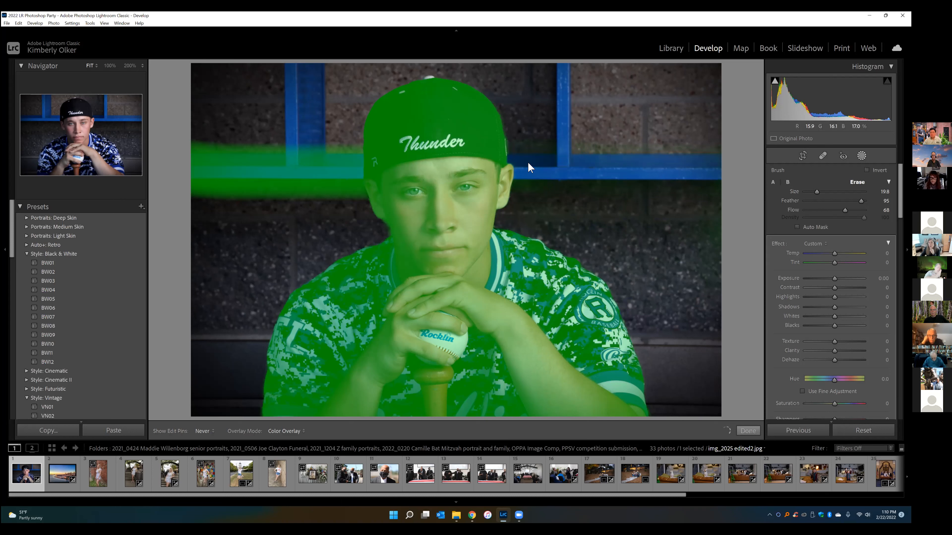
key("h")
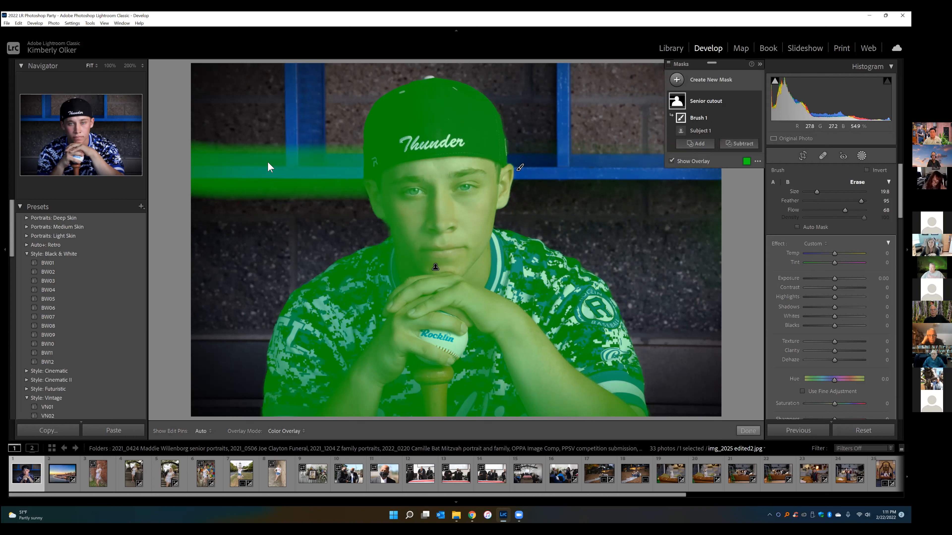
key("h")
mouse_move(294, 152)
left_mouse_down()
mouse_move(399, 189)
mouse_move(263, 175)
left_mouse_up()
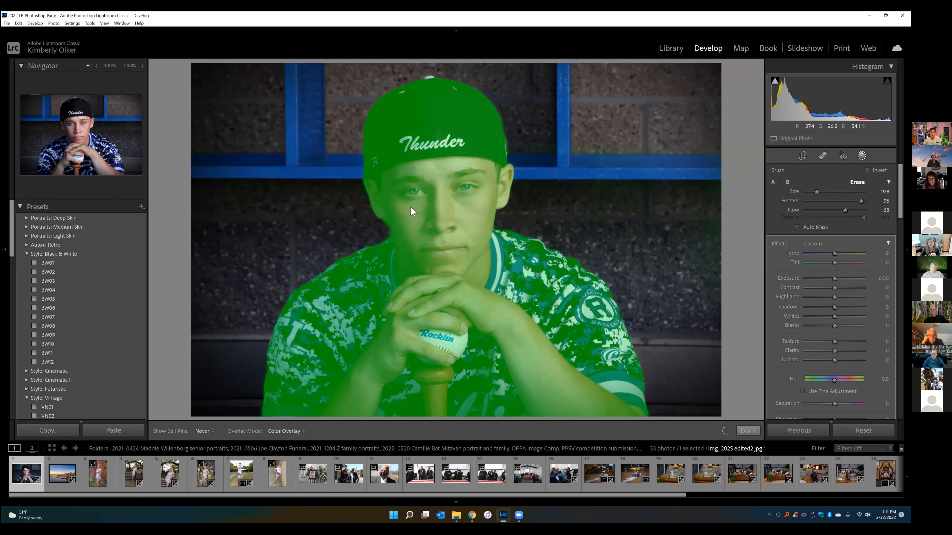
key("h")
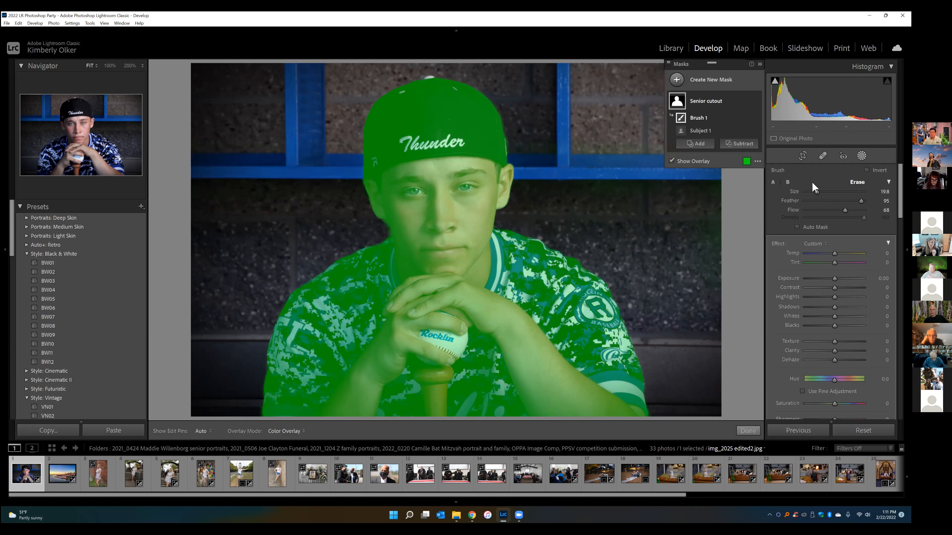
Step: Select the Subject 1 component of the Senior cutout mask, and switch to its Brush 1 component
left_click(699, 147)
left_click(701, 131)
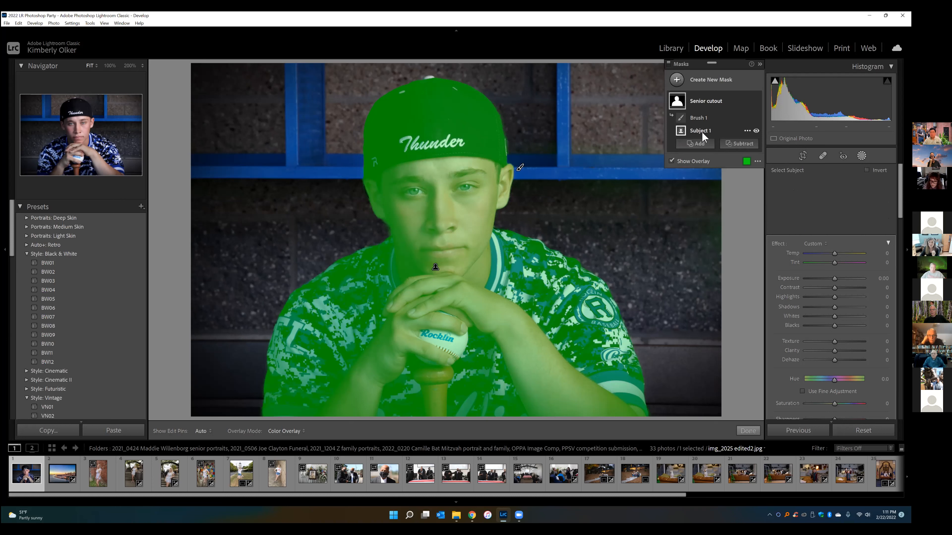
left_click(698, 118)
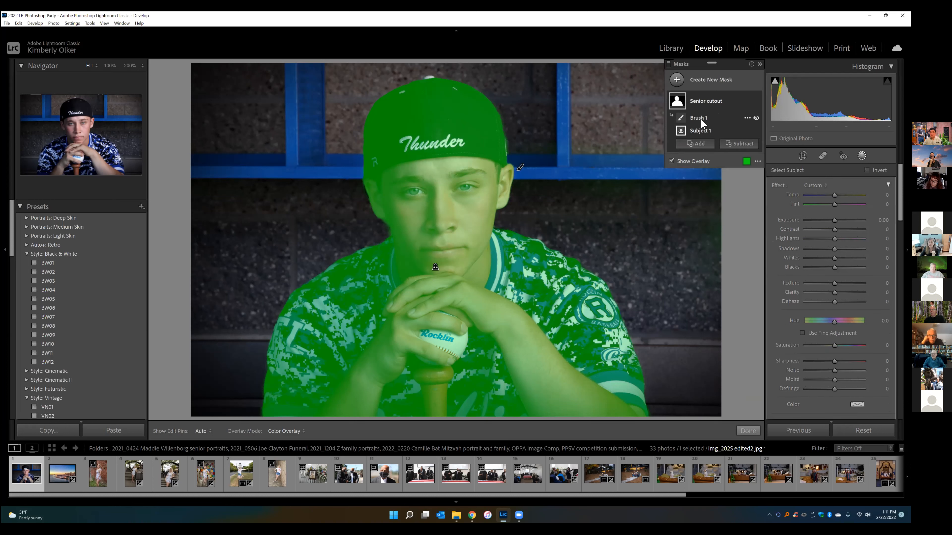
Step: Paint Brush 1 across the blue rail beside the subject's ear, and subtract part of that stroke with a new Subtract brush
left_click_drag(532, 165, 731, 165)
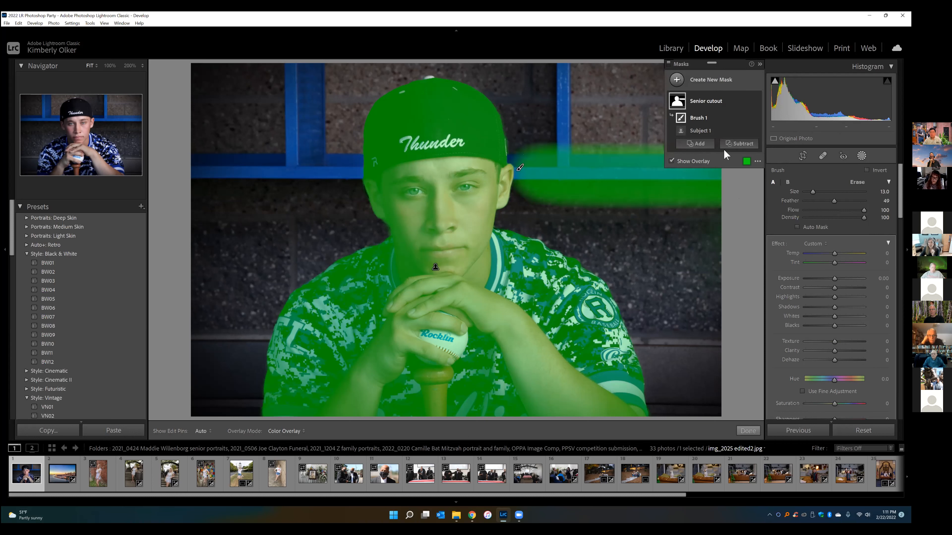
left_click(736, 147)
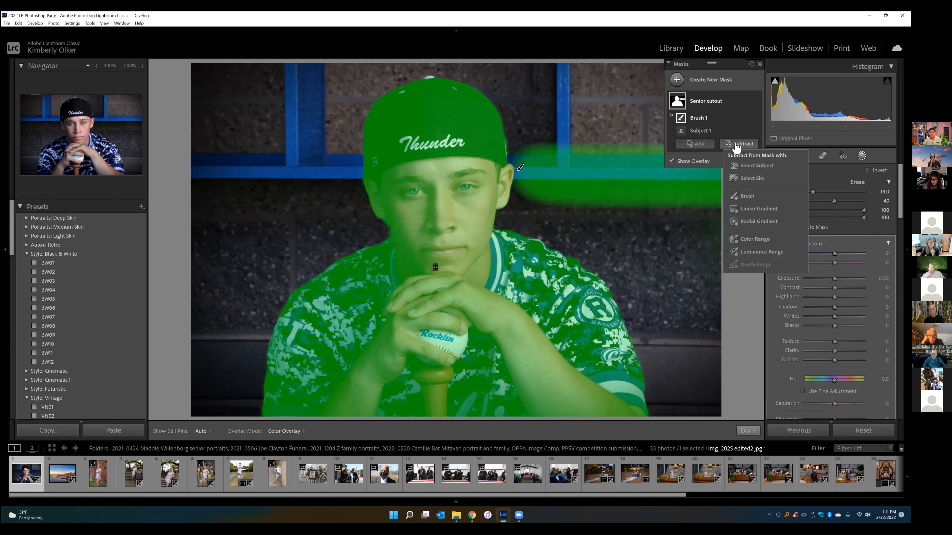
left_click(747, 196)
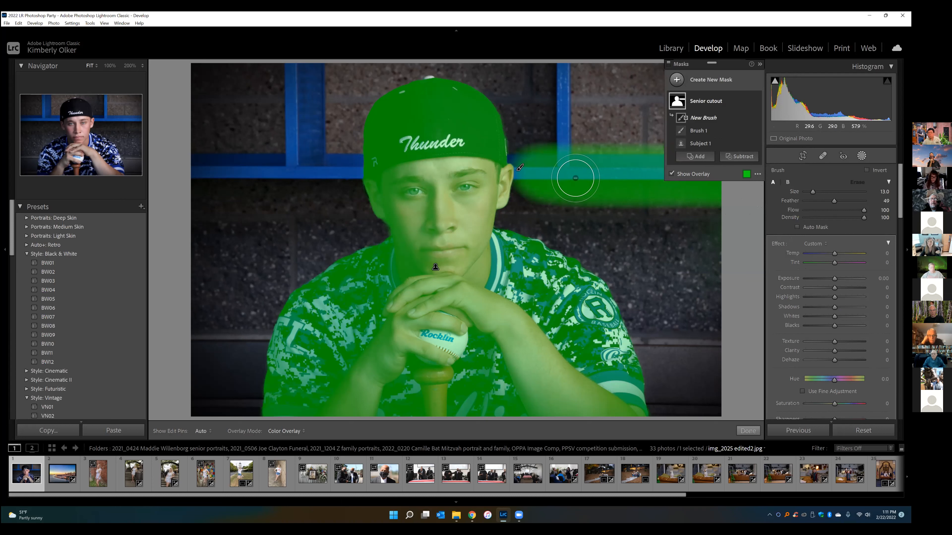
mouse_move(574, 176)
left_mouse_down()
mouse_move(653, 176)
mouse_move(565, 176)
mouse_move(724, 176)
mouse_move(573, 172)
left_mouse_up()
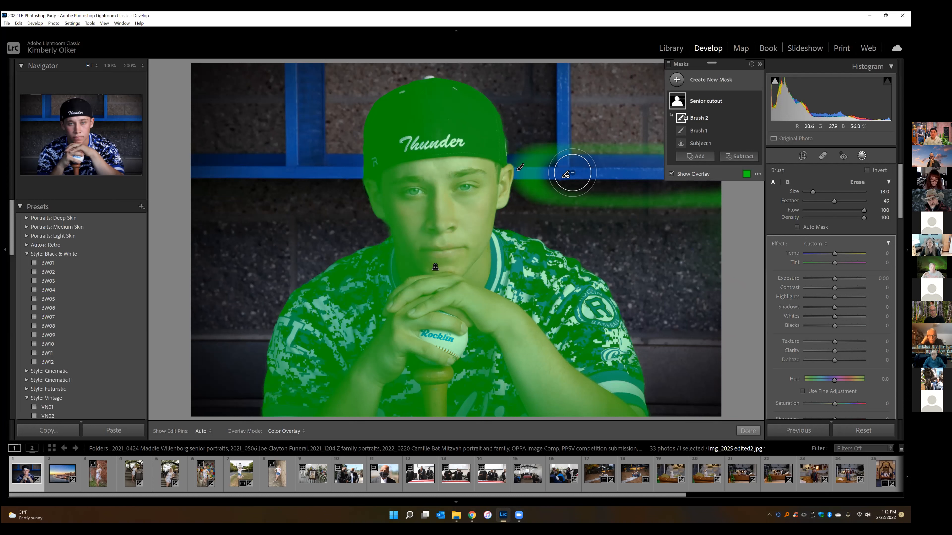
Step: Switch the subtracting brush to its eraser, and hide and show the edit pins
left_click(857, 182)
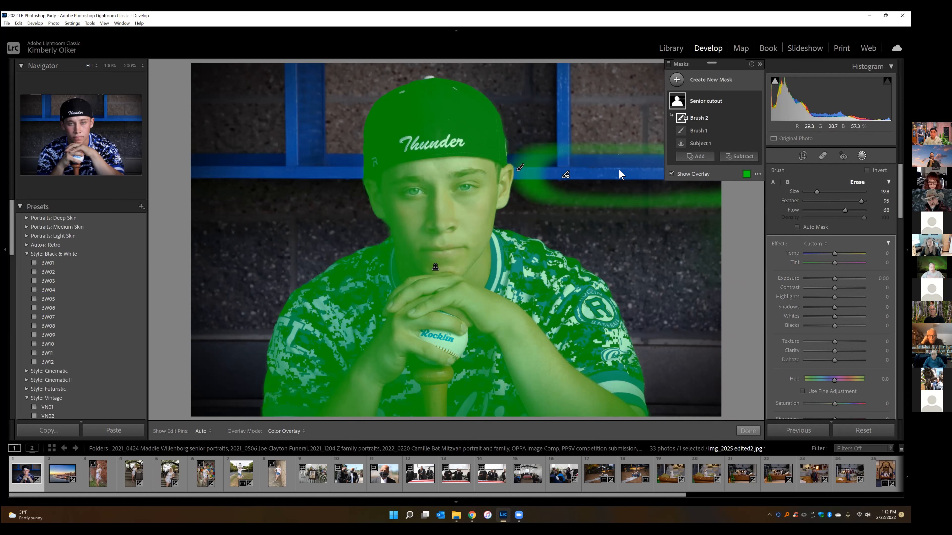
key("h")
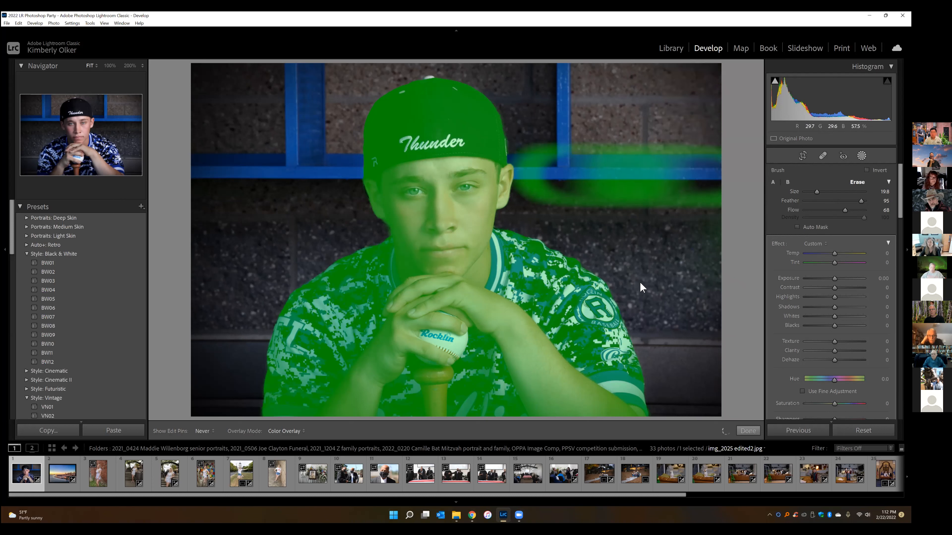
key("h")
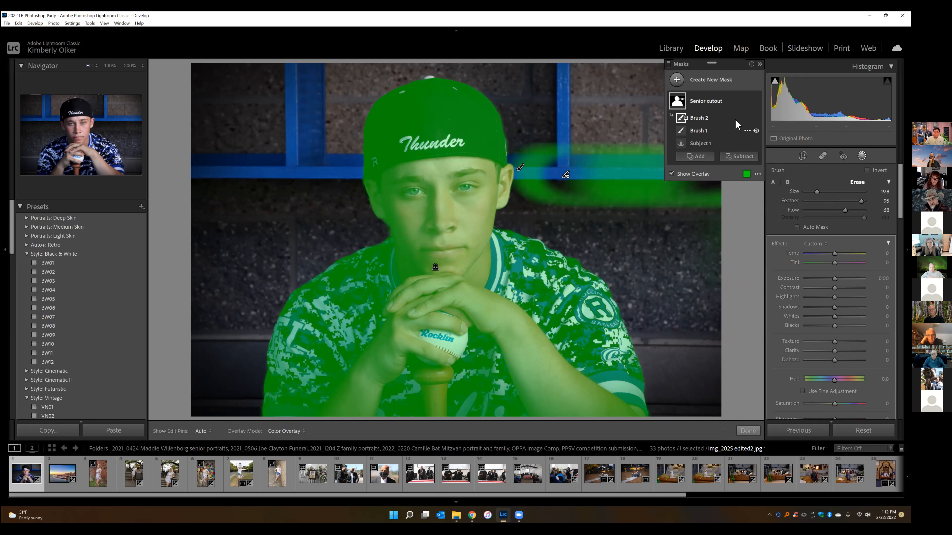
Step: Delete the Brush 2 and Brush 1 components from the Senior cutout mask
left_click(747, 118)
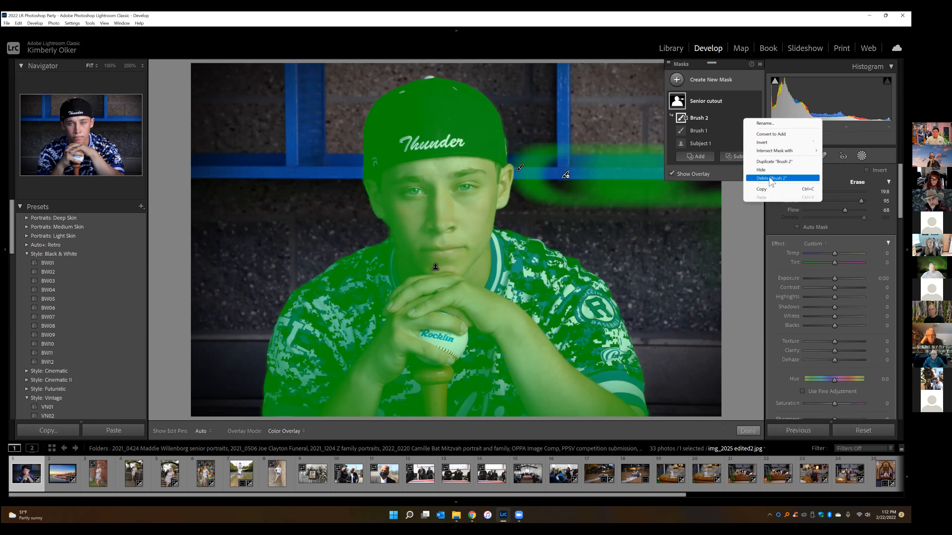
left_click(770, 179)
left_click(746, 117)
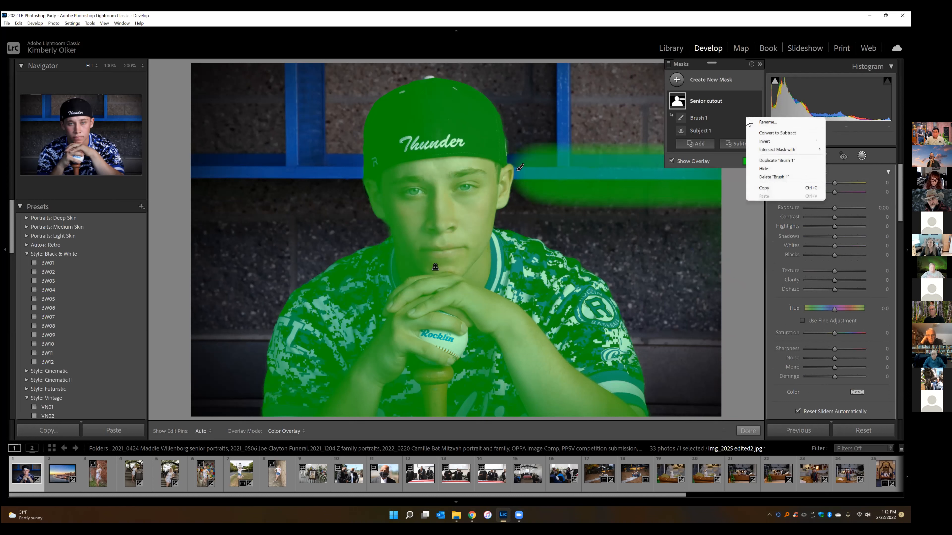
left_click(765, 177)
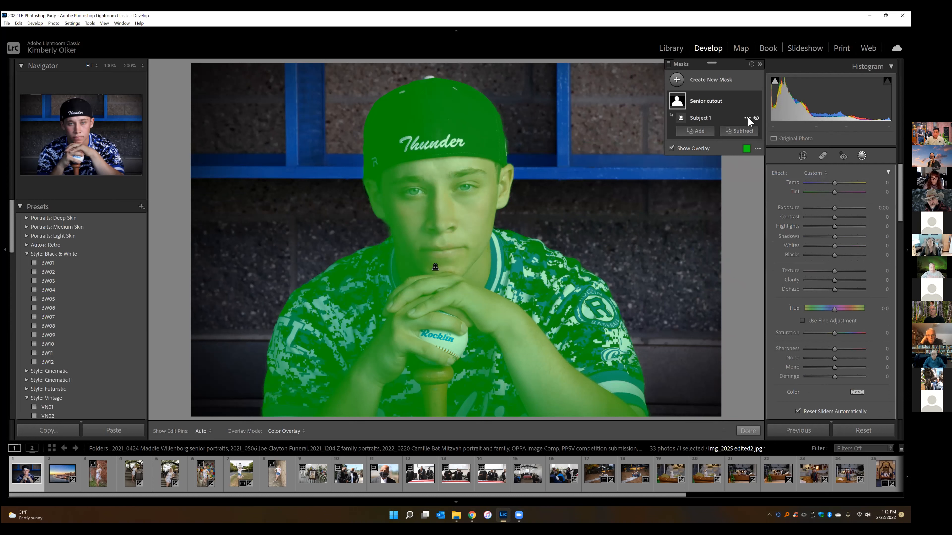
Step: Check the options of Subject 1 and the Senior cutout mask, and compare the photo with the mask hidden and shown
left_click(747, 117)
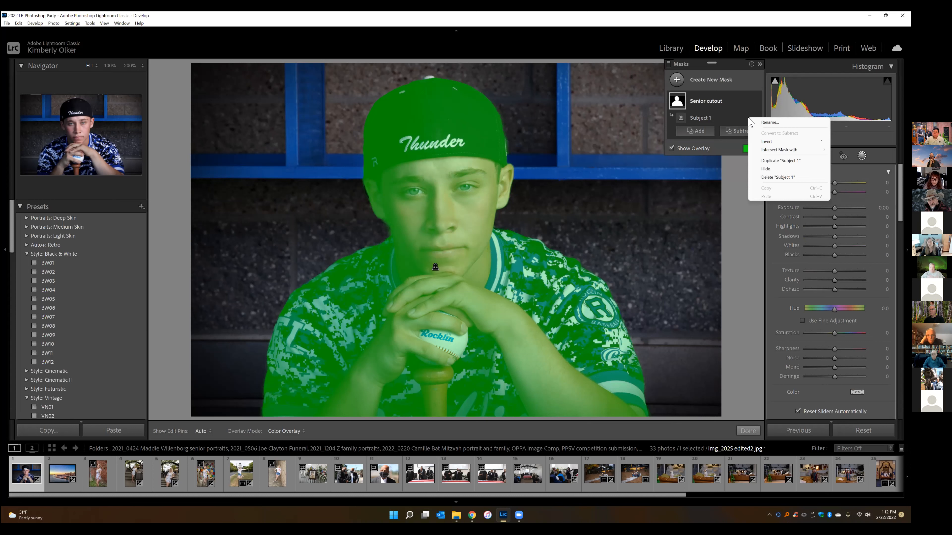
left_click(748, 101)
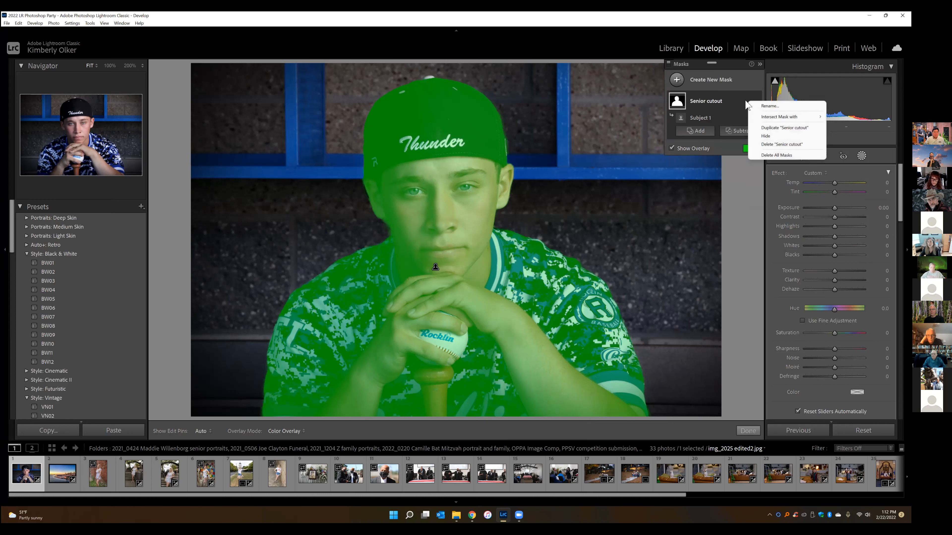
left_click(739, 107)
left_click(756, 101)
left_click(756, 101)
left_click(756, 101)
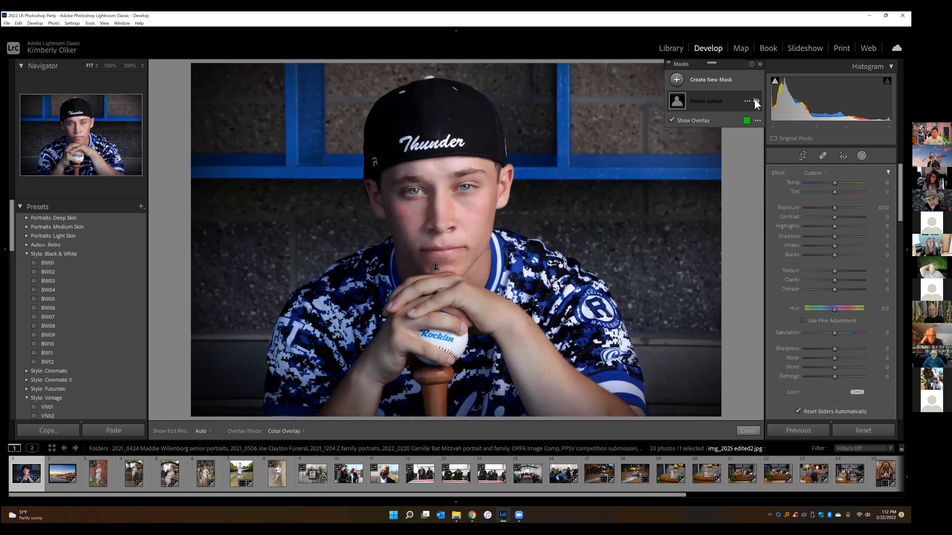
left_click(754, 99)
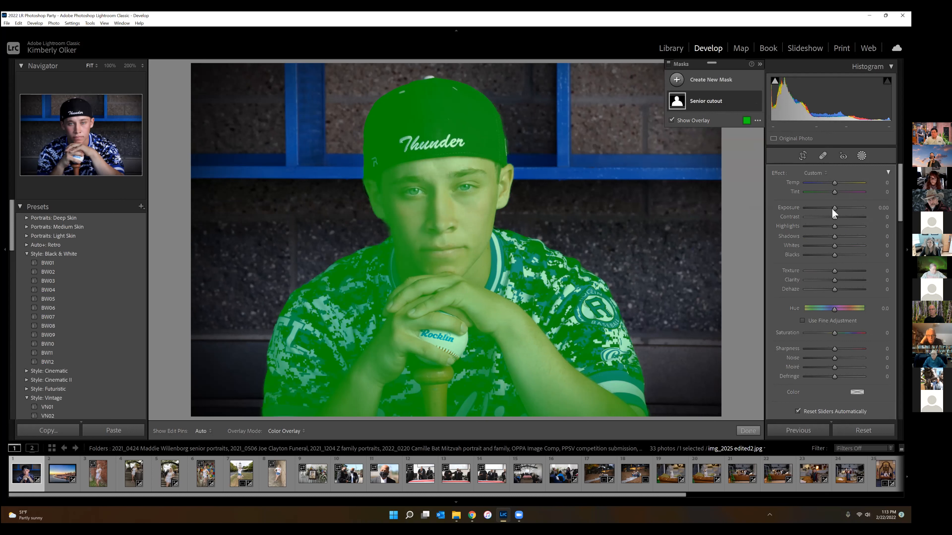
Step: Turn off the mask overlay, lower the Senior cutout's Exposure to -2.62, and compare the photo with the mask hidden and shown
key("o")
key("o")
key("o")
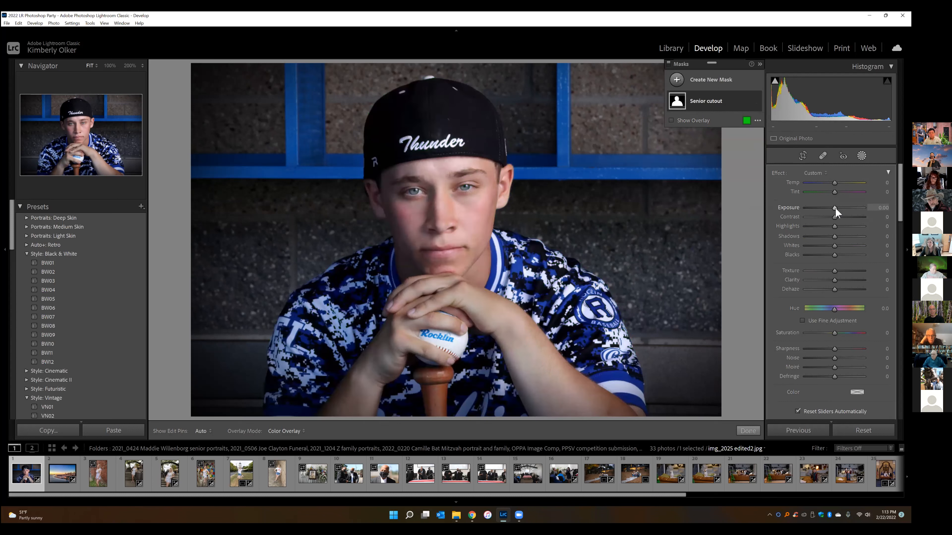
left_click_drag(819, 207, 815, 207)
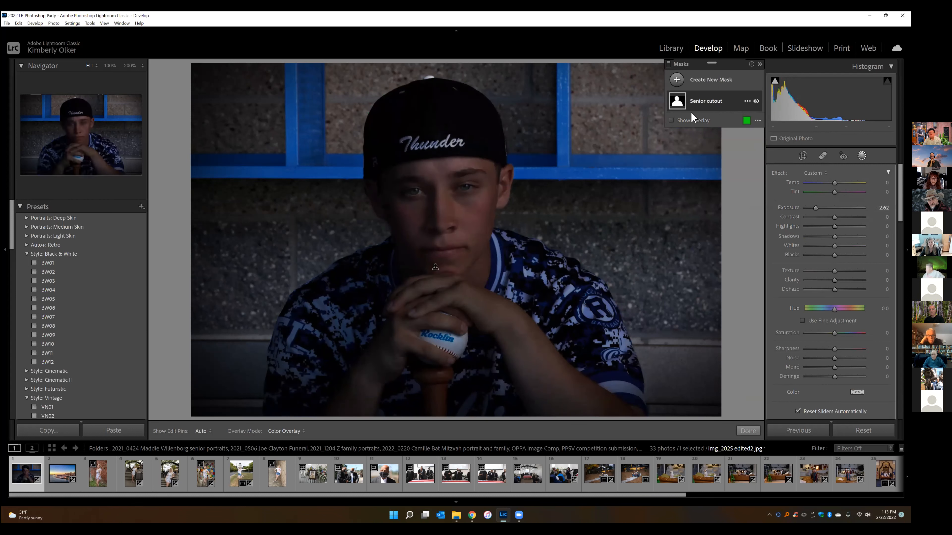
left_click(756, 100)
left_click(756, 100)
Step: Delete the Senior cutout mask
mouse_move(681, 101)
left_click(746, 101)
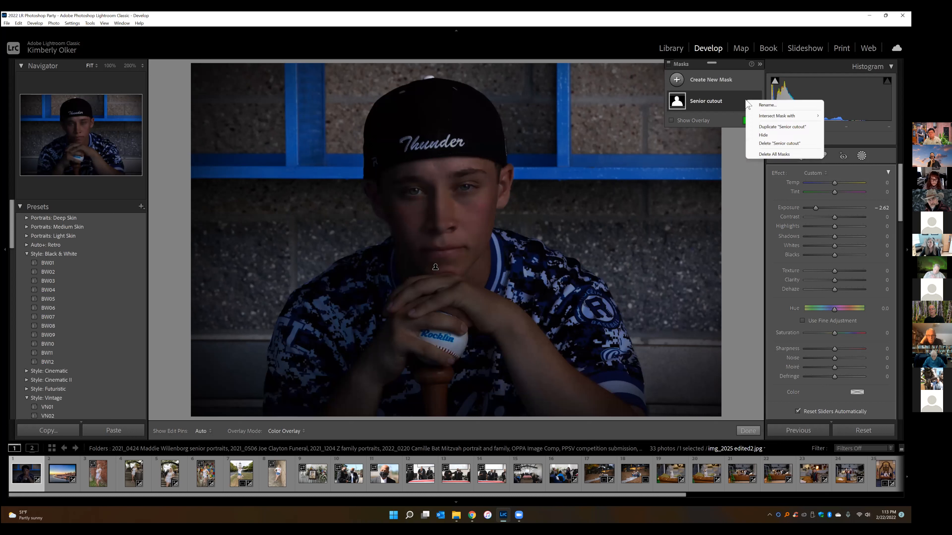
left_click(709, 106)
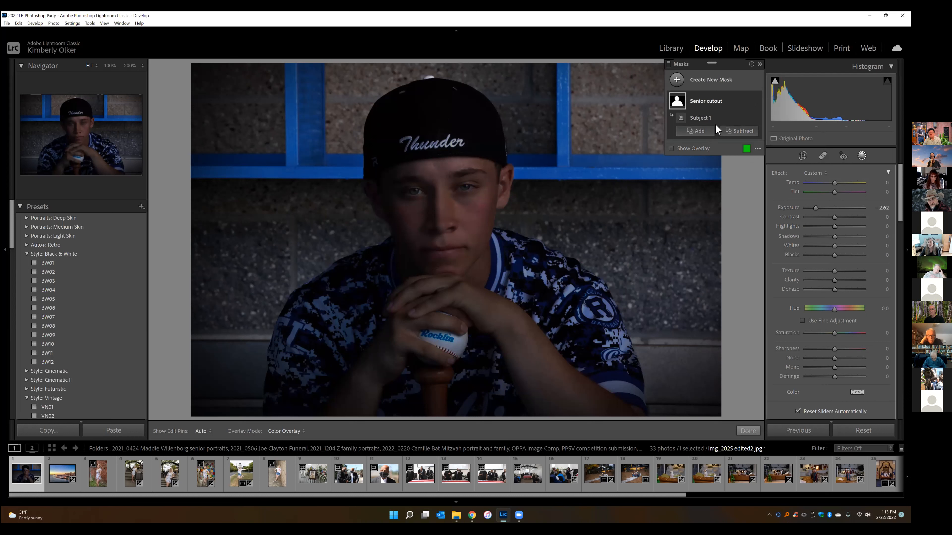
left_click(697, 132)
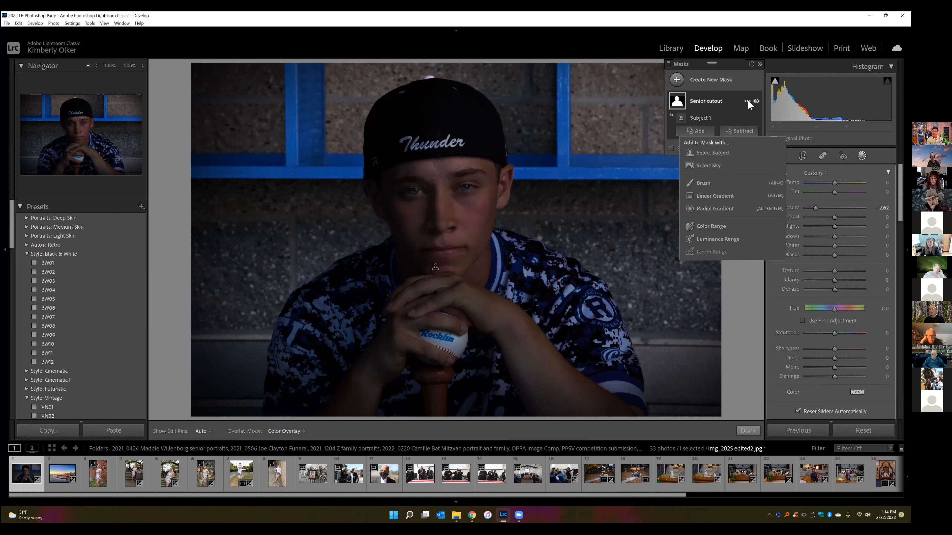
left_click(747, 101)
left_click(759, 146)
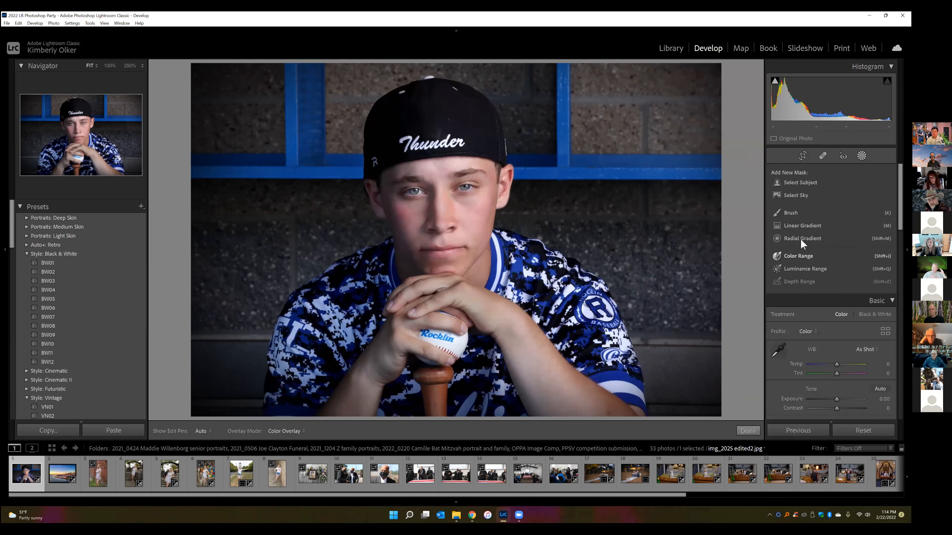
Step: Create a Color Range mask from the blue on the jersey sleeve, set Refine to 59, and resample from the baseball's lettering
left_click(803, 256)
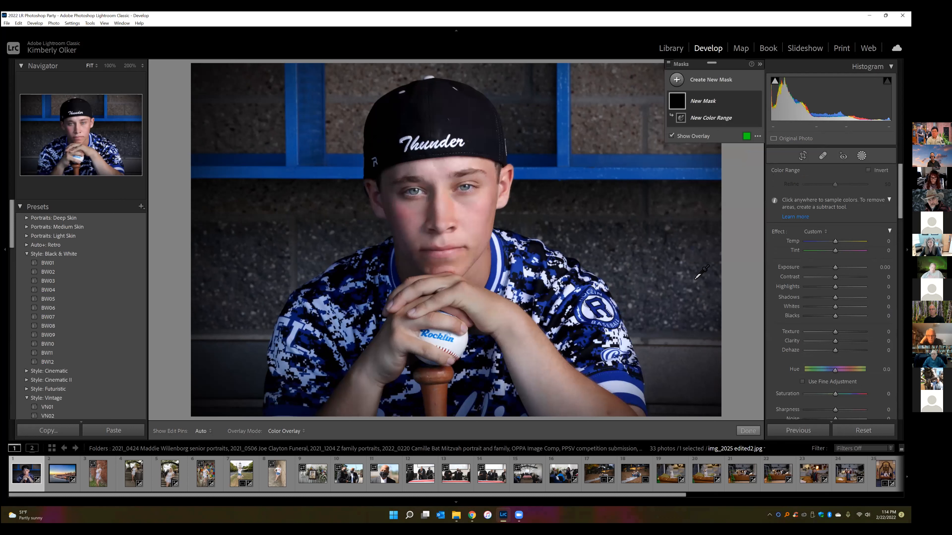
left_click(621, 376)
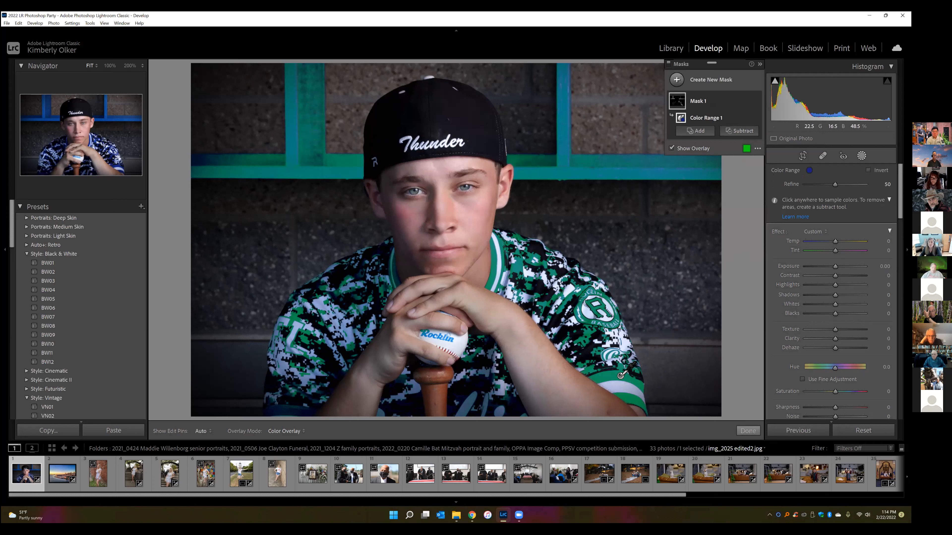
mouse_move(831, 184)
left_mouse_down()
mouse_move(852, 184)
mouse_move(830, 183)
mouse_move(844, 185)
left_mouse_up()
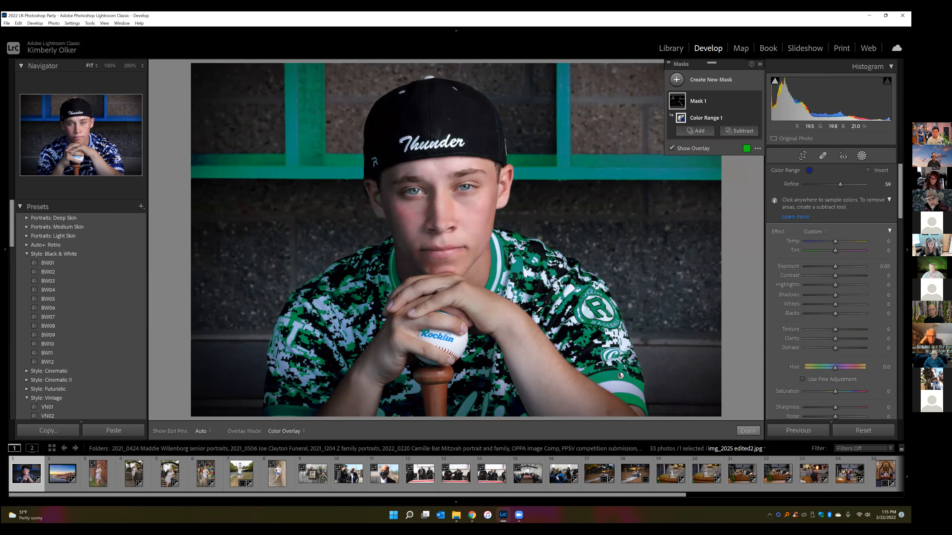
left_click(457, 334)
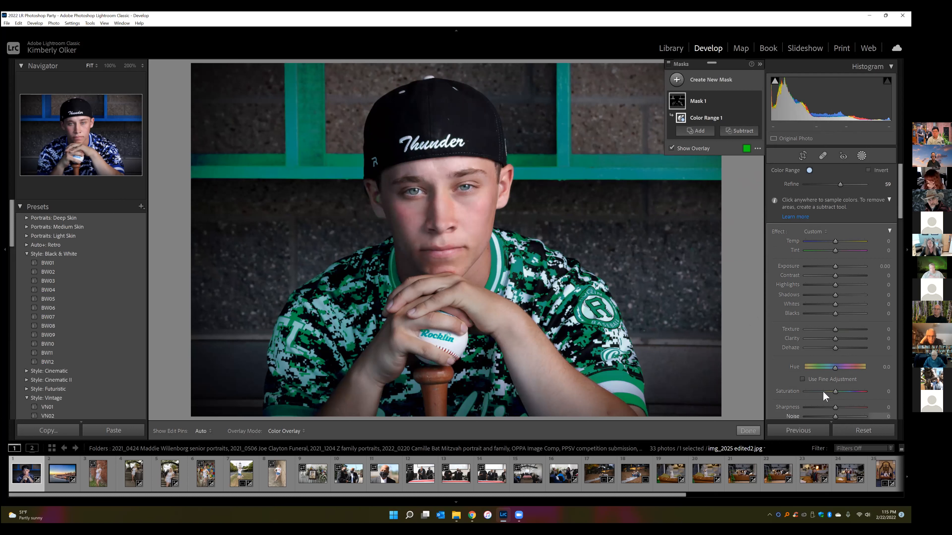
Step: Toggle the overlay and set the Color Range mask's Saturation to -99
left_click(671, 148)
left_click(671, 148)
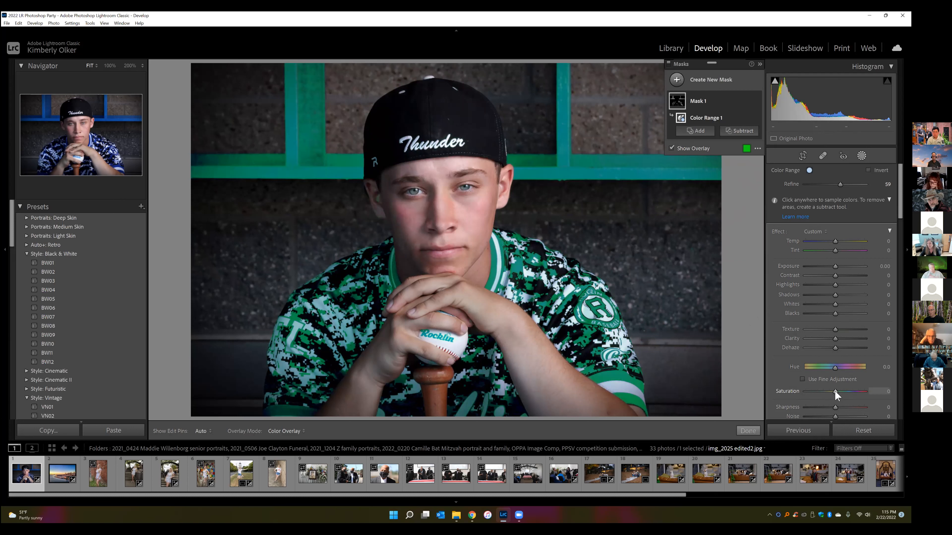
left_click_drag(837, 393, 807, 395)
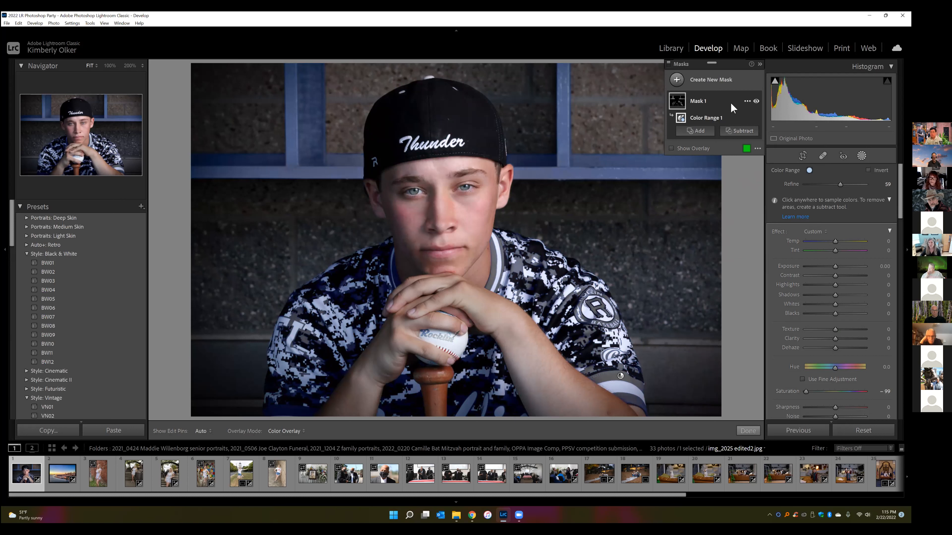
Step: Delete the Color Range mask and create a new mask with Select Subject
left_click(747, 100)
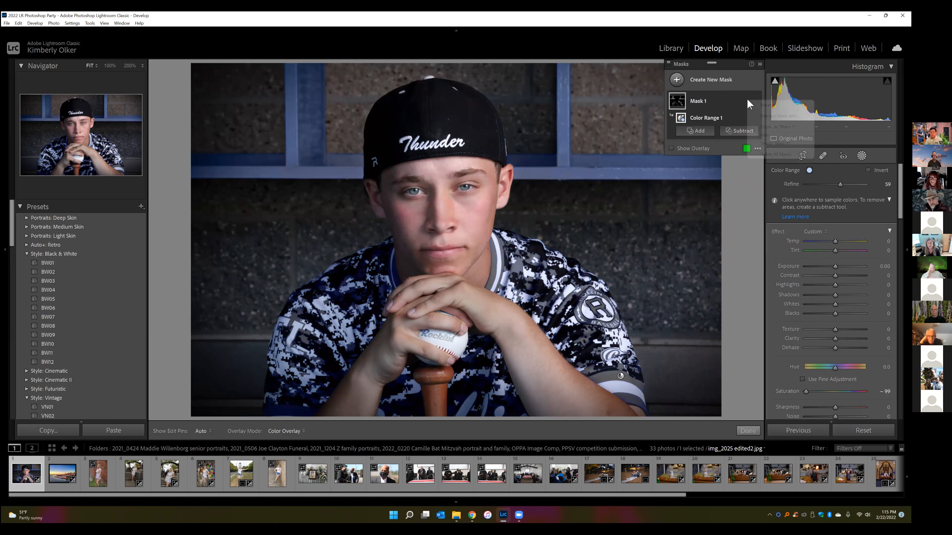
left_click(773, 144)
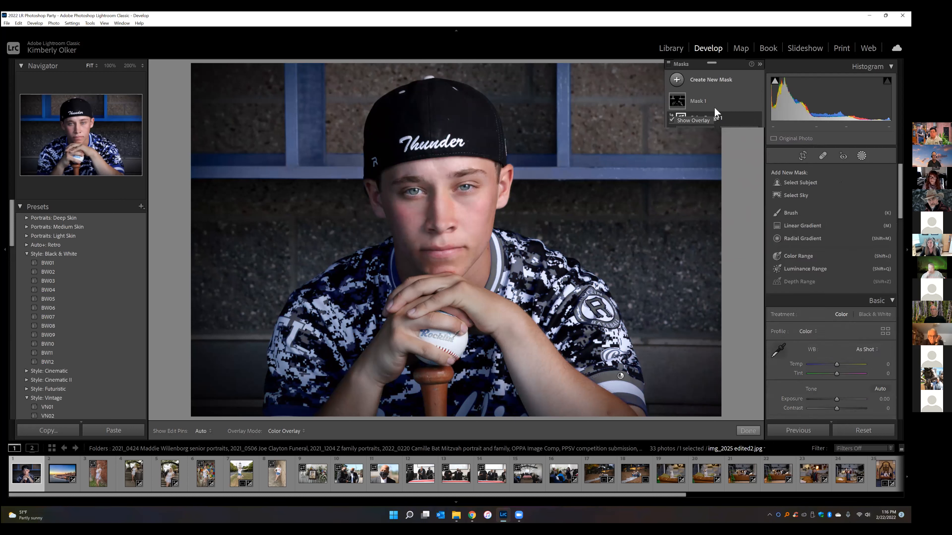
left_click(798, 182)
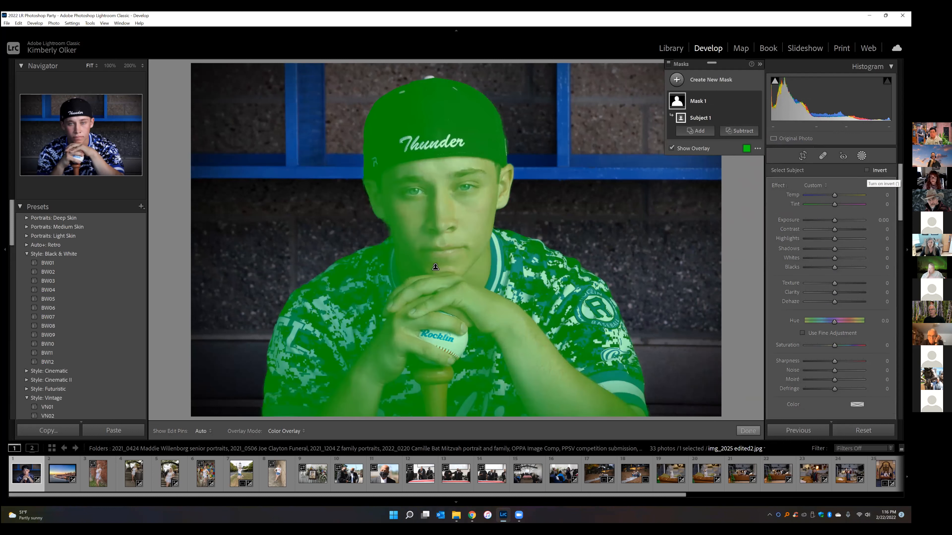
Step: Invert the Subject 1 selection and turn the inversion back off
mouse_move(754, 103)
left_click(867, 170)
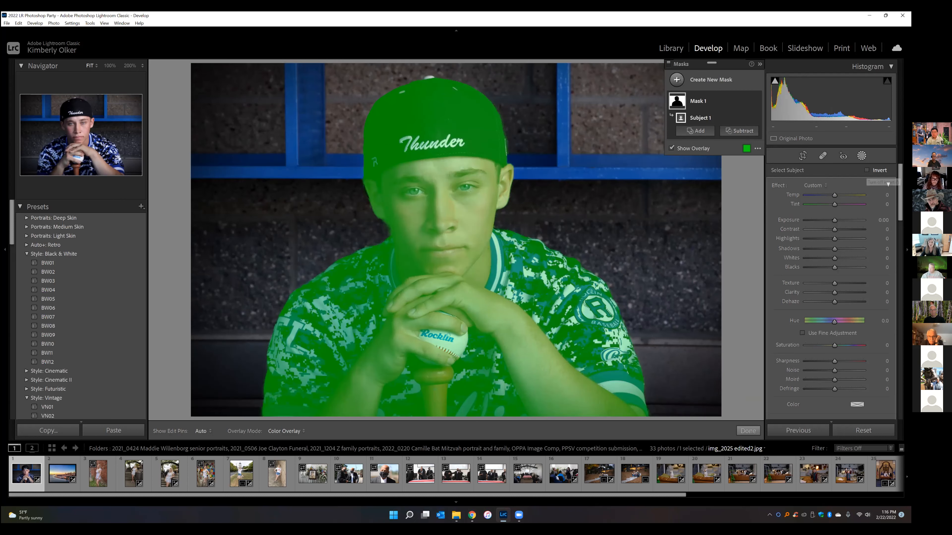
left_click(866, 170)
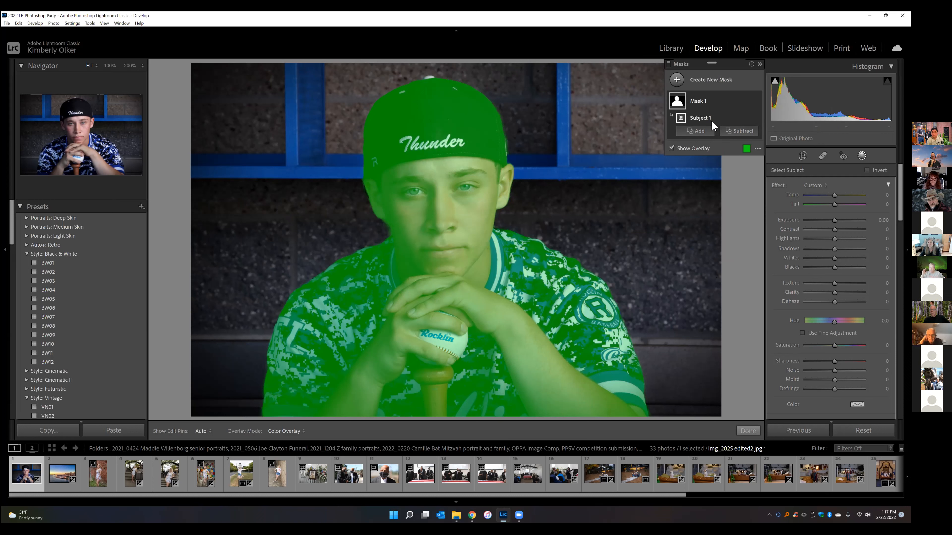
Step: Intersect the Subject 1 mask with a linear gradient drawn from the photo's lower edge up to just below the subject's mouth
left_click(747, 118)
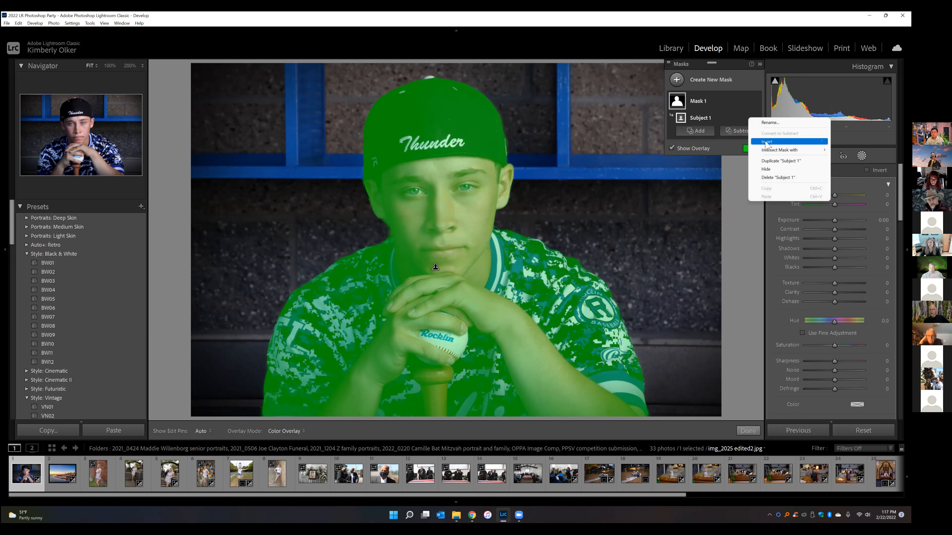
mouse_move(770, 153)
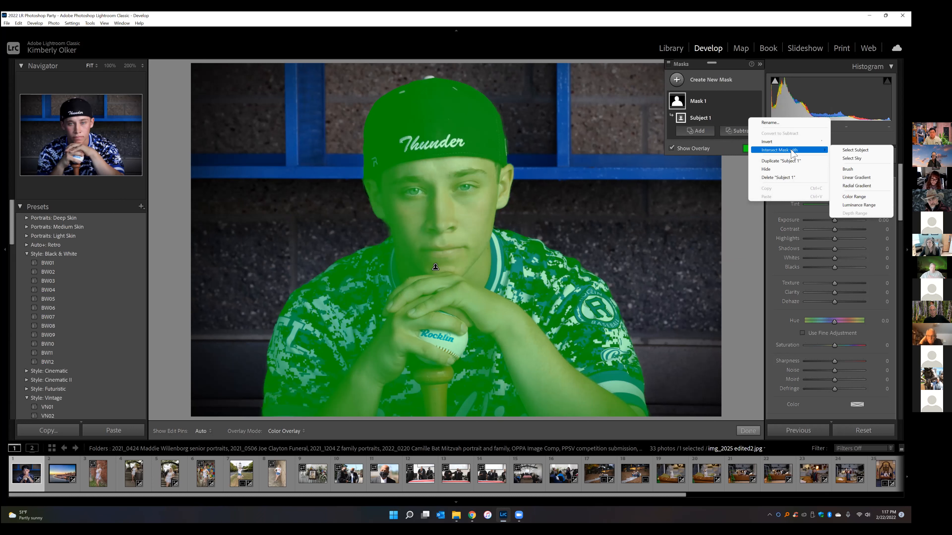
left_click(850, 177)
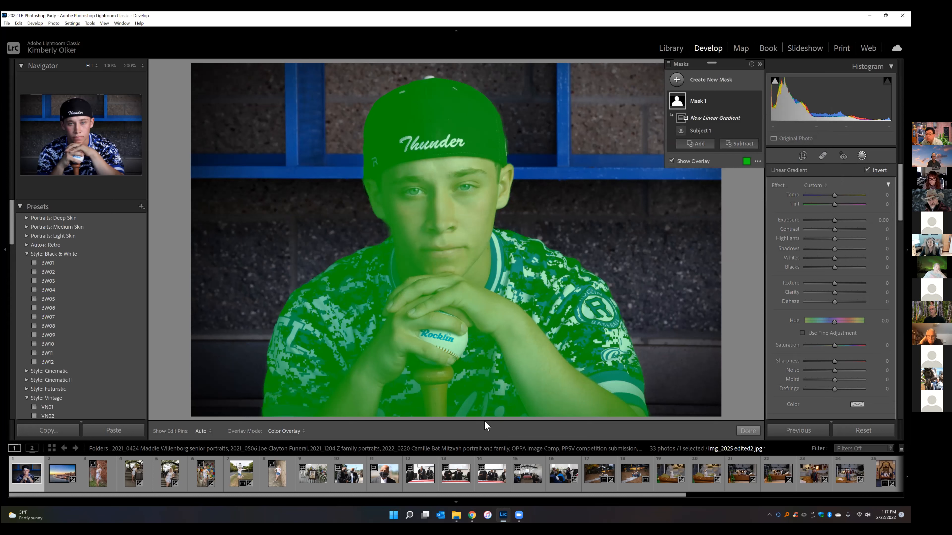
left_click_drag(471, 419, 472, 244)
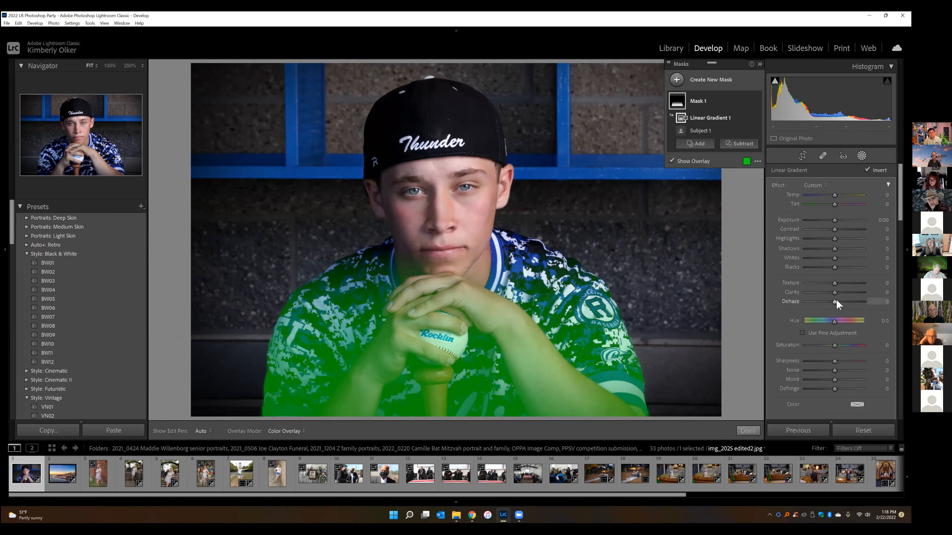
Step: Set the intersected mask's Exposure to -0.49 and Highlights to -8 on the baseball portrait
left_click_drag(834, 222, 831, 237)
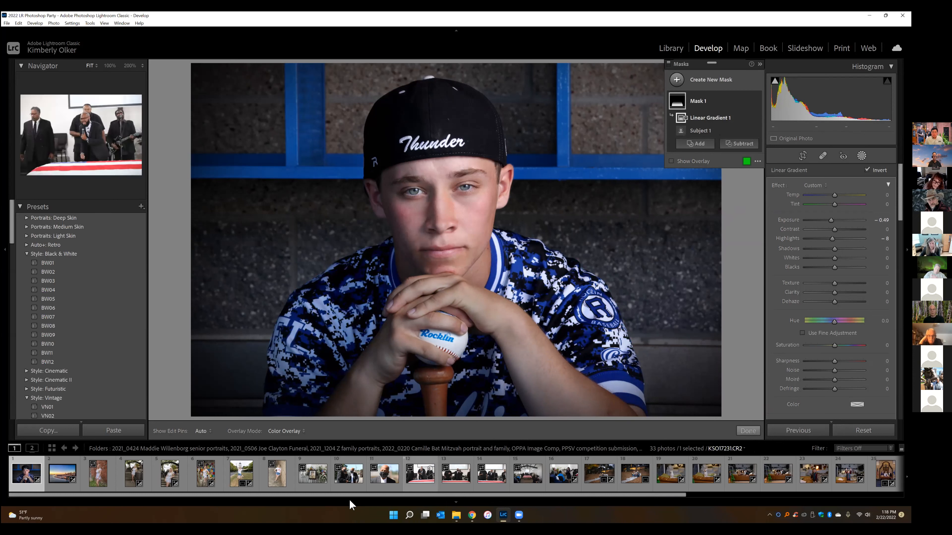
Step: Open photo KSO_3867.CR3 of the girl holding the Torah scroll and create a Select Subject mask
left_click_drag(391, 498, 714, 481)
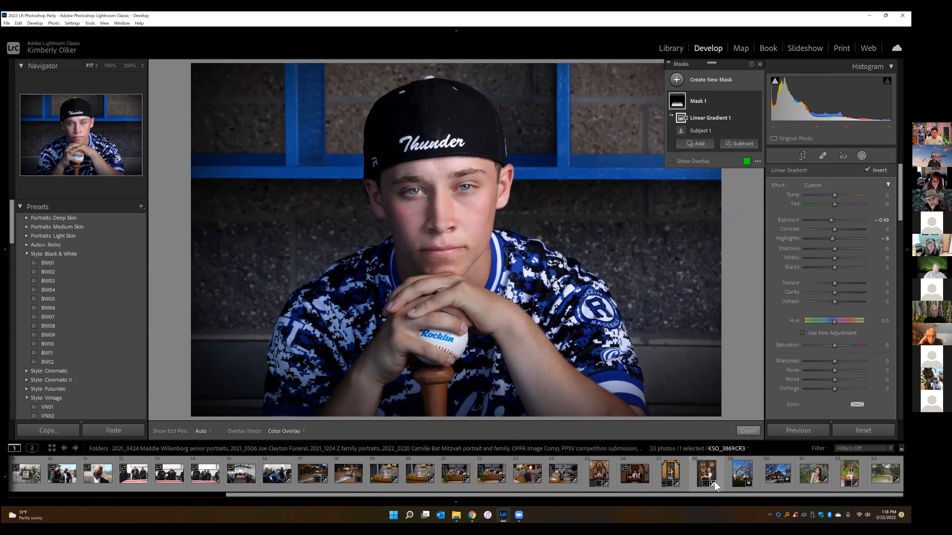
left_click(668, 470)
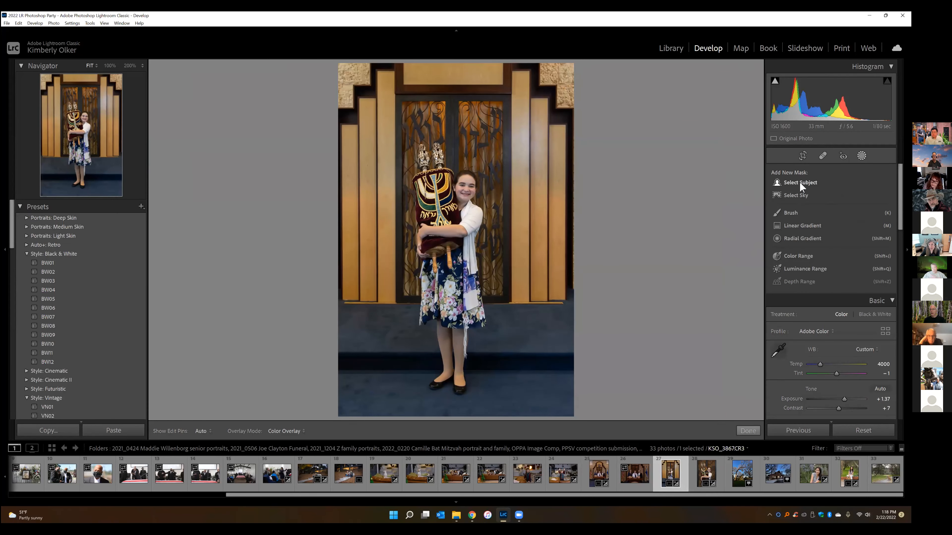
left_click(799, 181)
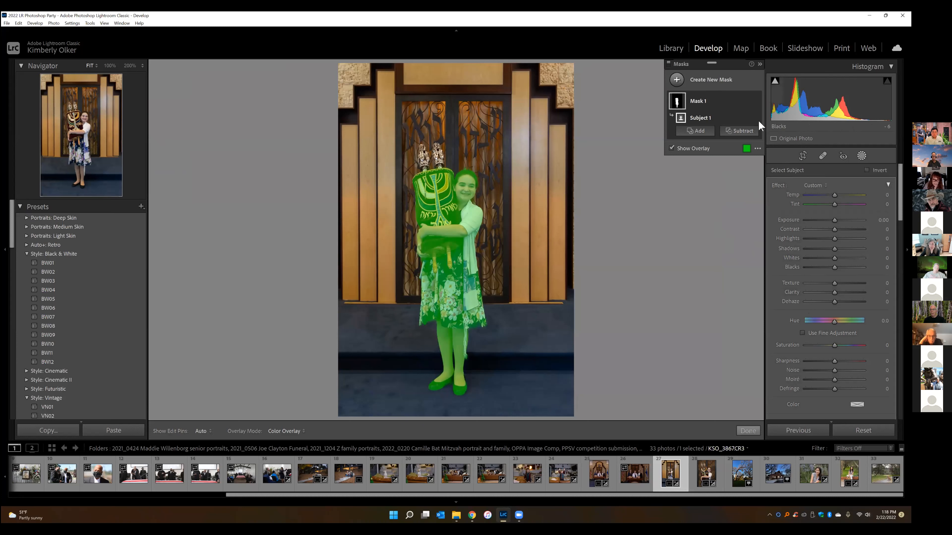
Step: Add a size 4.9 brush to the subject mask and paint over the ornaments atop the Torah scroll
left_click(696, 130)
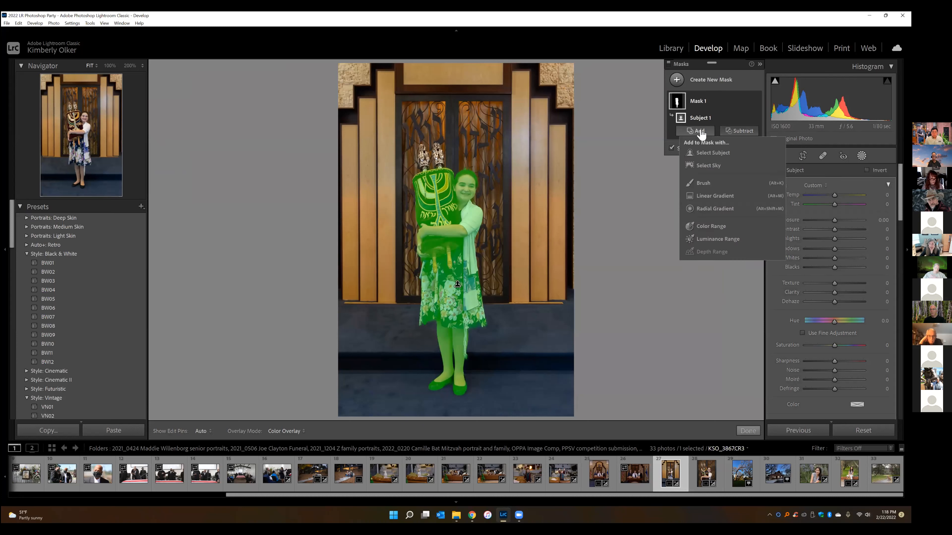
left_click(703, 185)
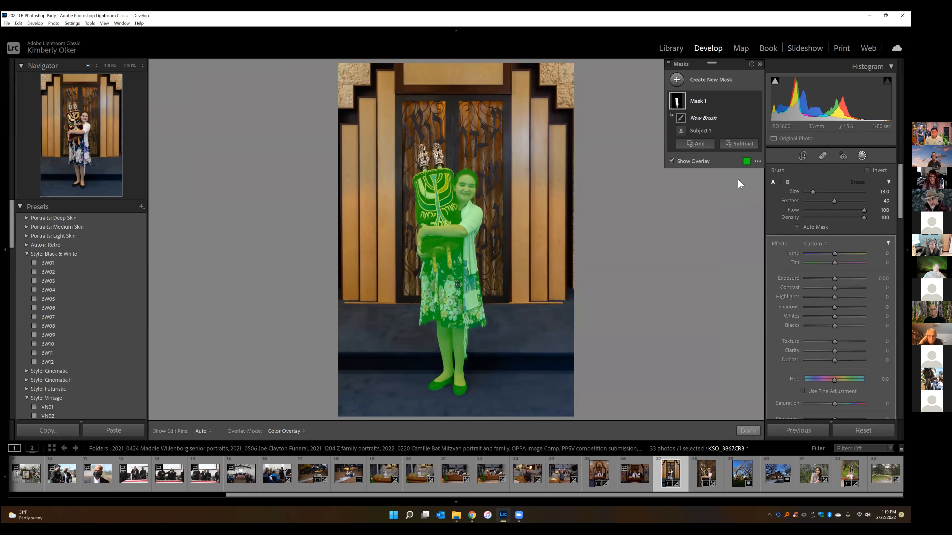
left_click(809, 192)
left_click_drag(809, 192, 806, 191)
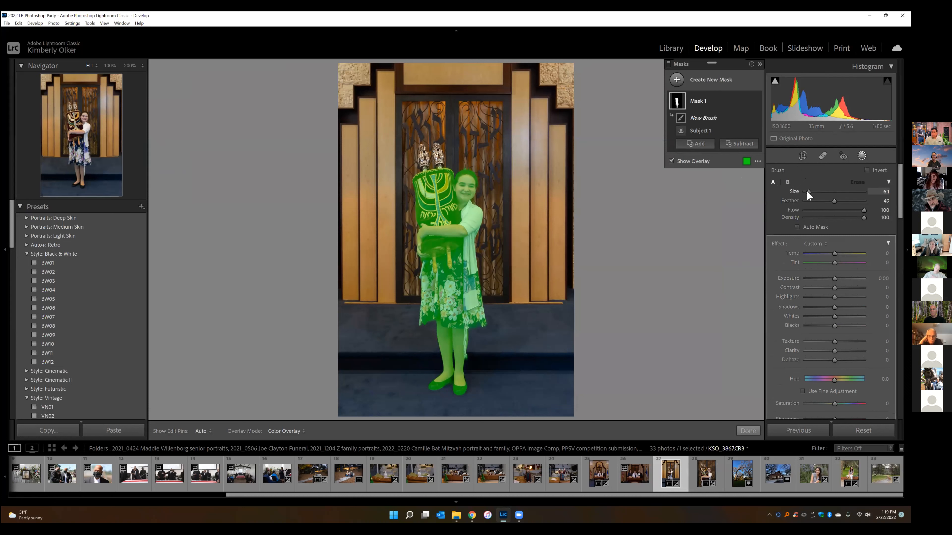
mouse_move(422, 152)
left_mouse_down()
mouse_move(427, 167)
mouse_move(438, 156)
mouse_move(440, 165)
left_mouse_up()
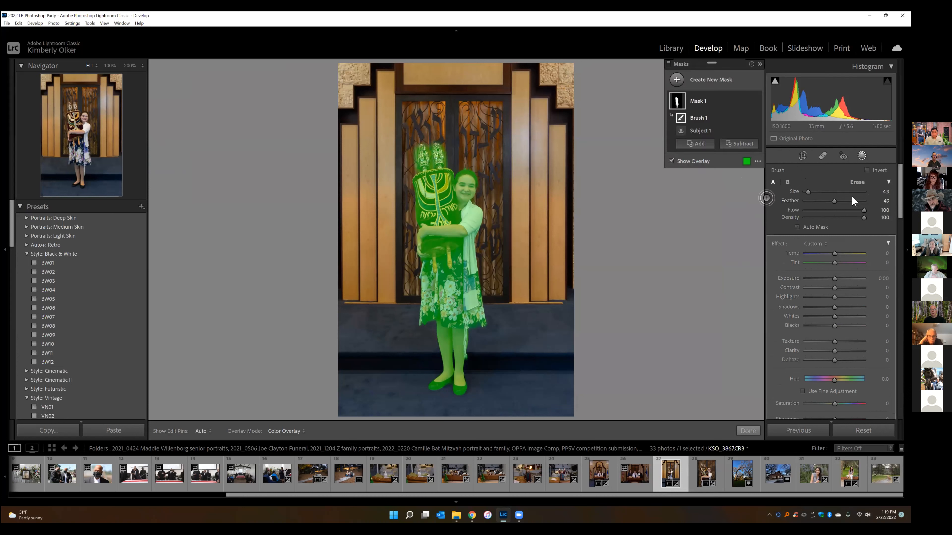
Step: Switch the brush to Erase at size 3.0 and clean up the mask around the scroll's ornaments
left_click(853, 180)
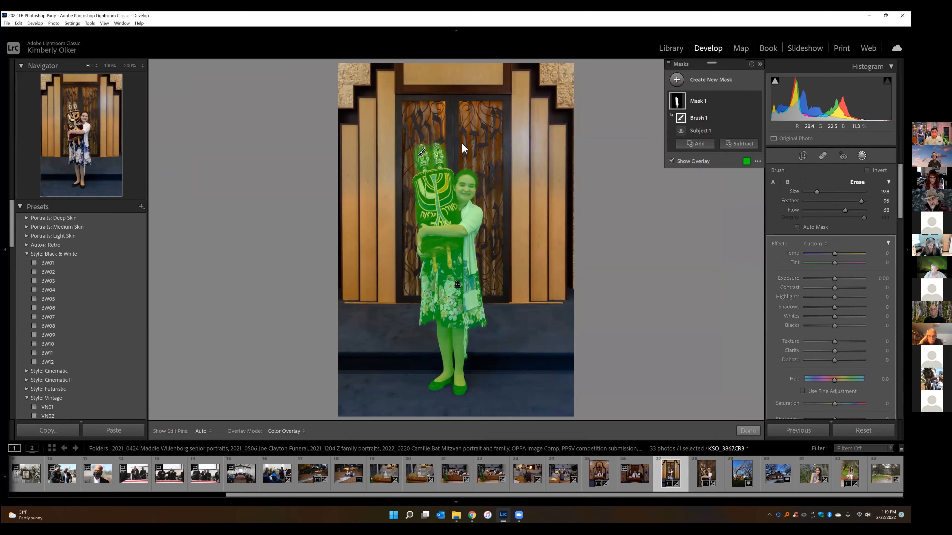
key("bracketleft")
left_click_drag(815, 192, 813, 192)
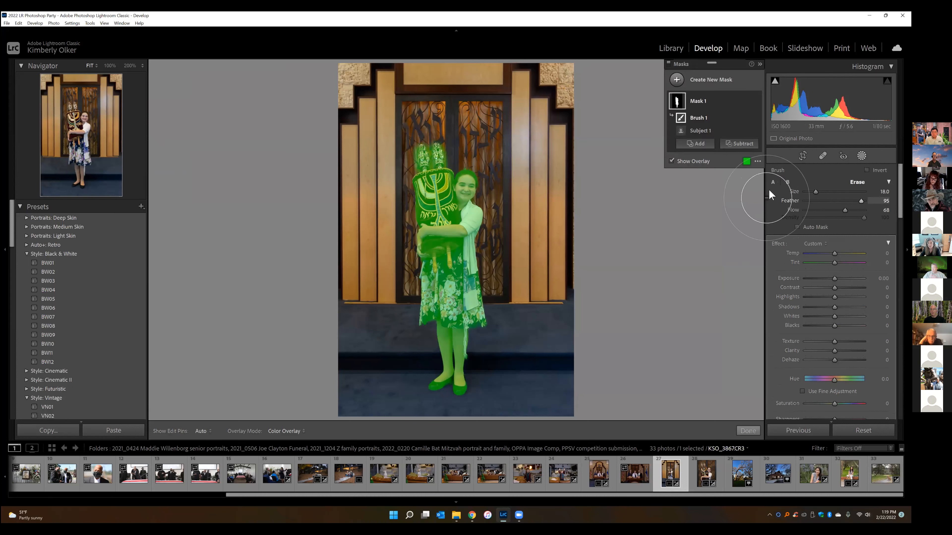
key("bracketleft")
key("bracketleft")
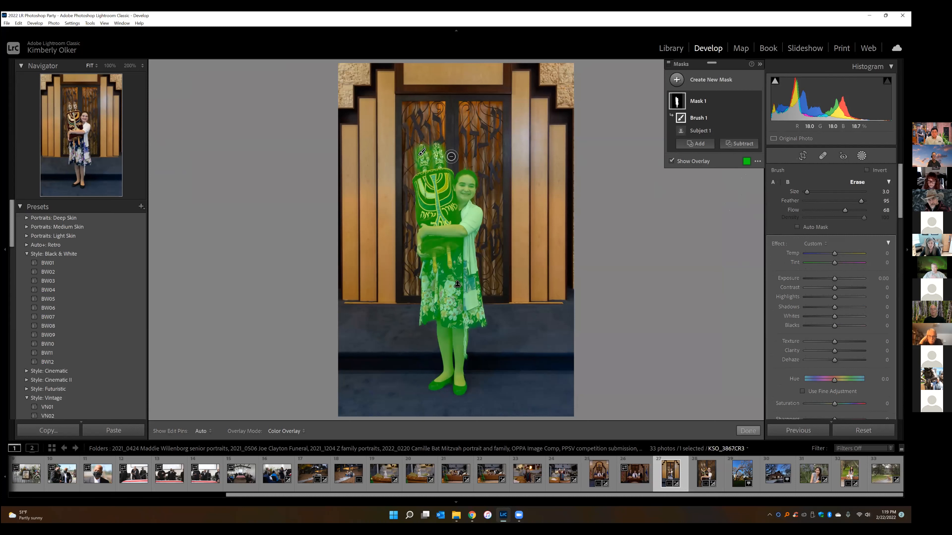
mouse_move(450, 162)
left_mouse_down()
mouse_move(444, 138)
mouse_move(427, 144)
mouse_move(422, 129)
mouse_move(408, 149)
mouse_move(417, 169)
left_mouse_up()
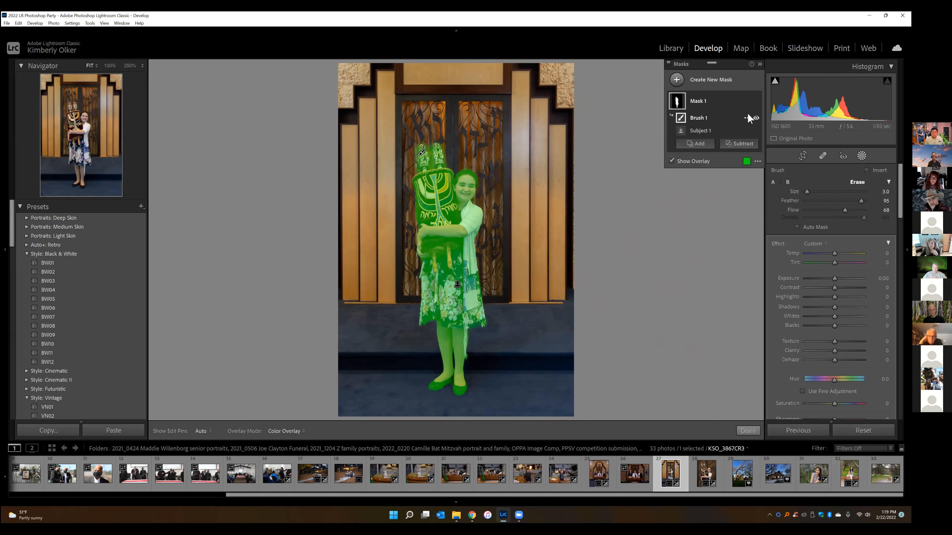
Step: Intersect the mask with a radial gradient around the girl's upper body and the scroll, with Feather at 46
left_click(747, 119)
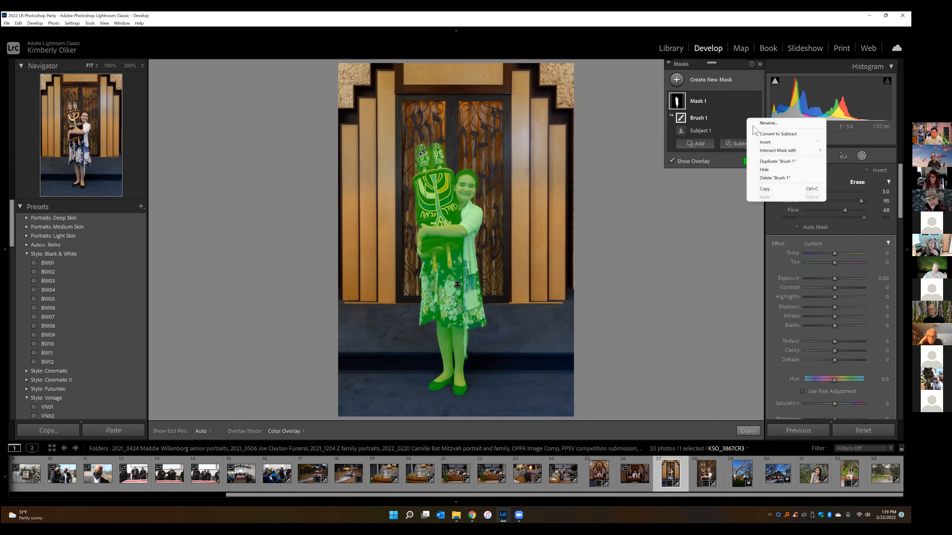
mouse_move(794, 150)
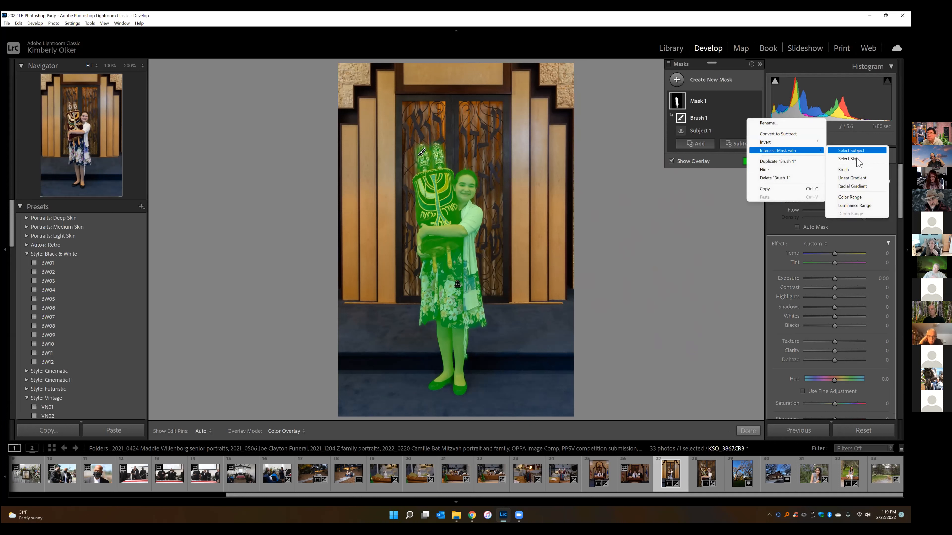
left_click(852, 187)
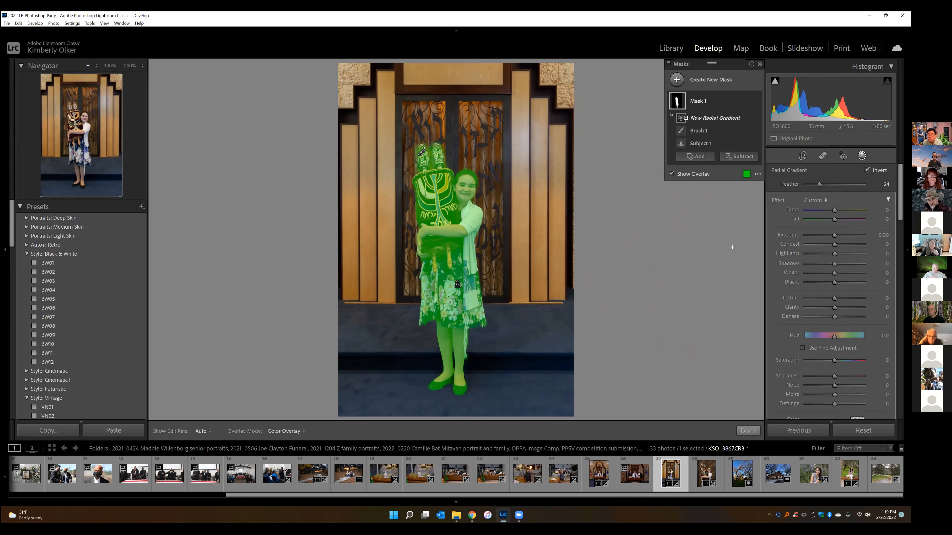
left_click_drag(435, 203, 502, 292)
left_click_drag(437, 205, 451, 211)
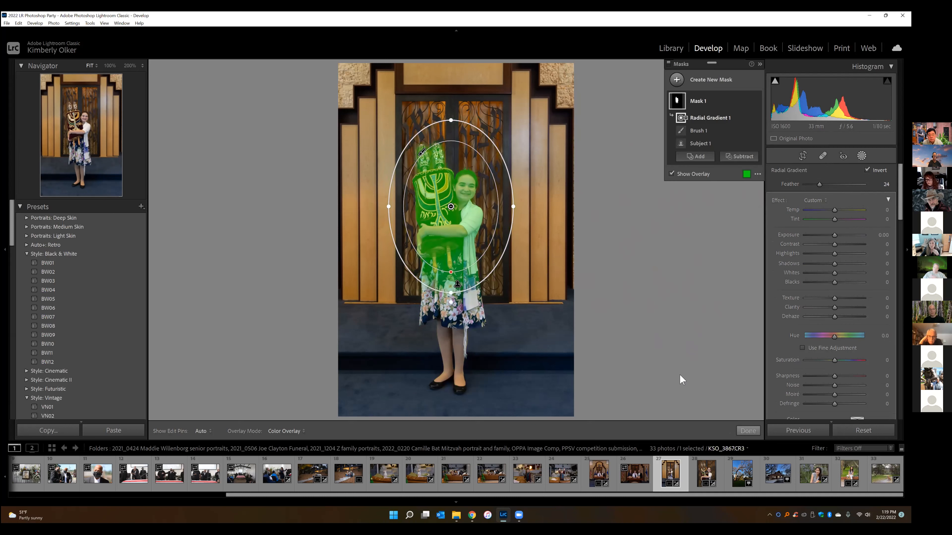
left_click_drag(451, 293, 451, 253)
left_click_drag(453, 207, 454, 213)
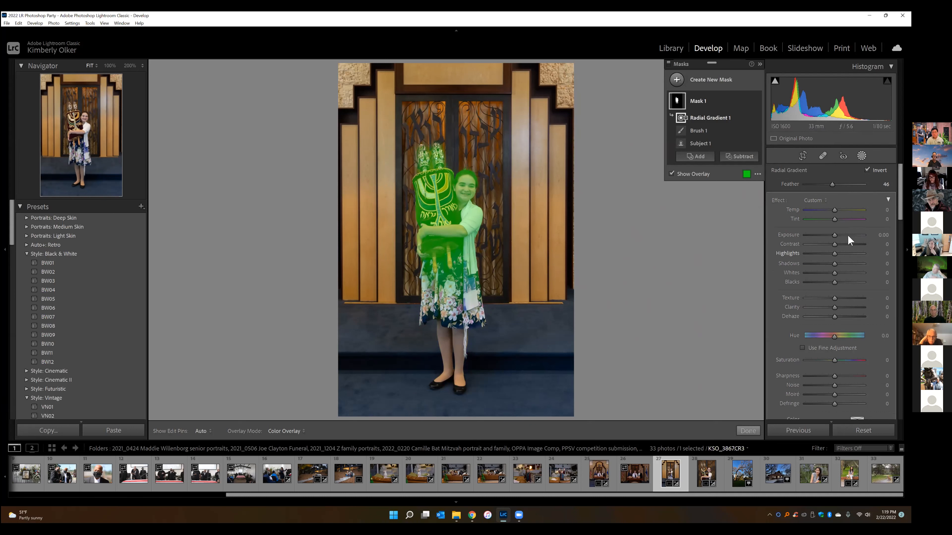
Step: Set the intersected mask's Sharpness to 11 and Exposure to 1.71
left_click_drag(835, 236, 836, 237)
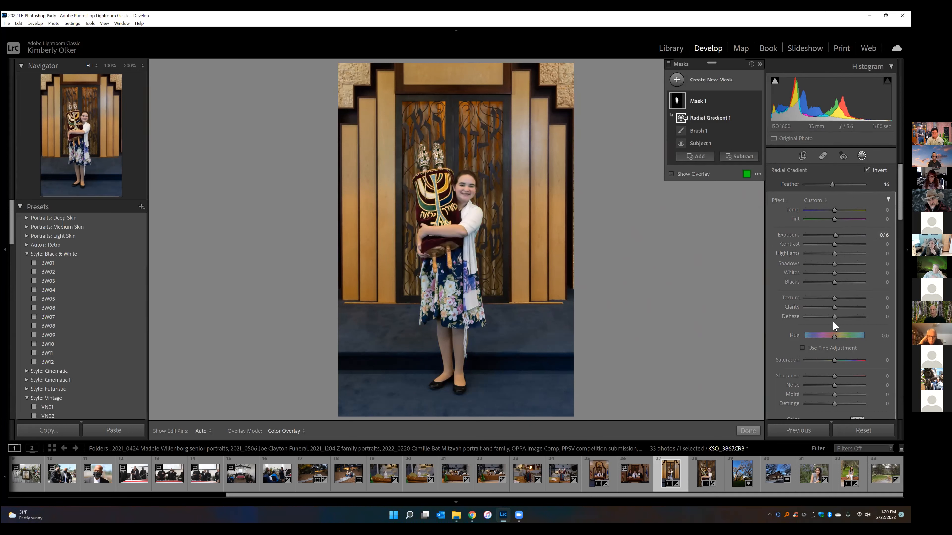
left_click_drag(833, 375, 837, 375)
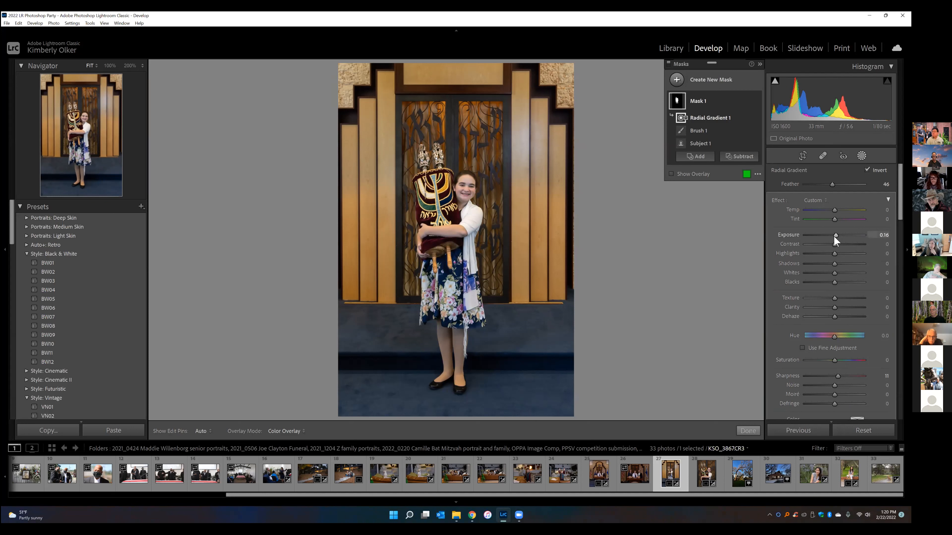
left_click_drag(836, 235, 845, 233)
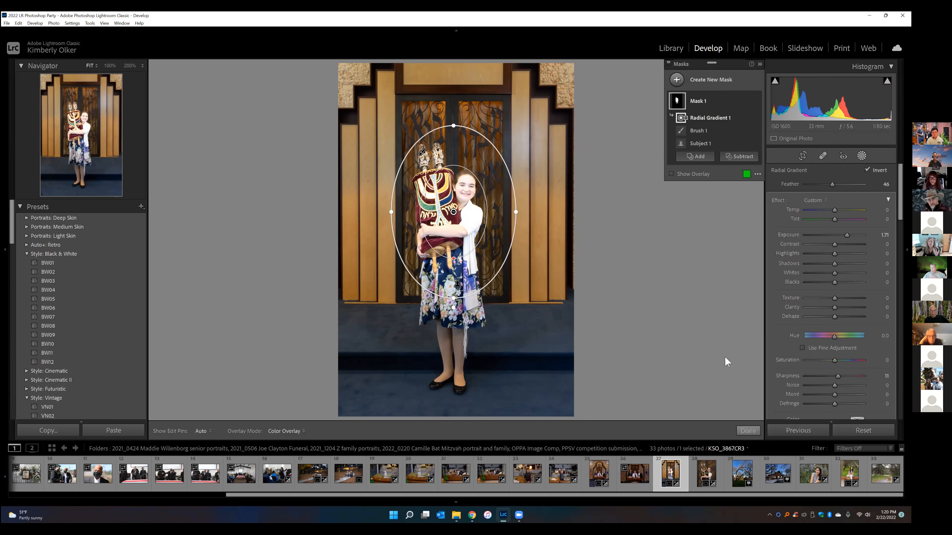
mouse_move(729, 107)
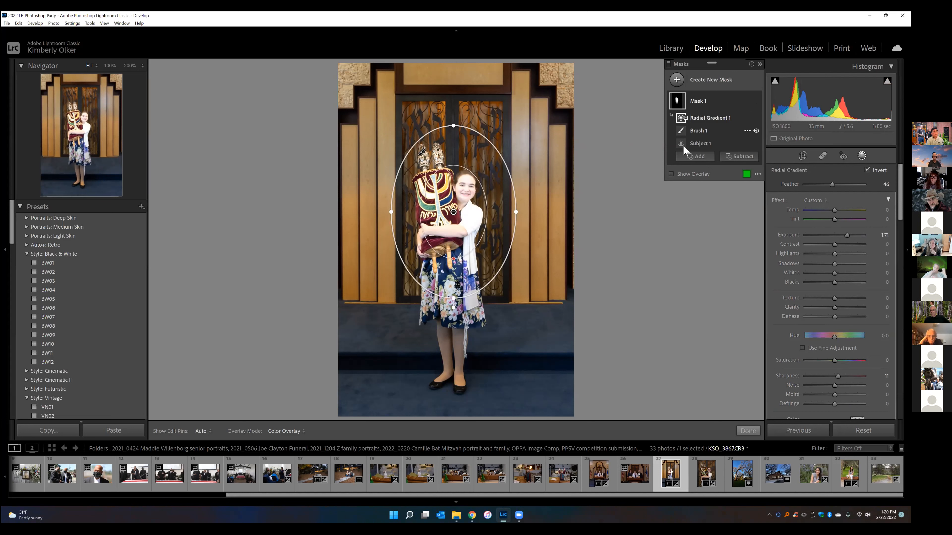
left_click(747, 100)
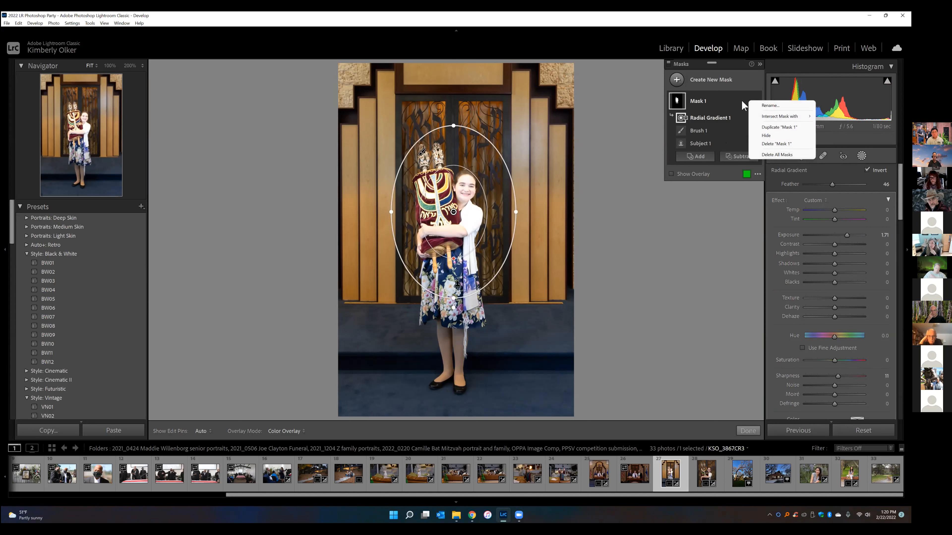
left_click(742, 101)
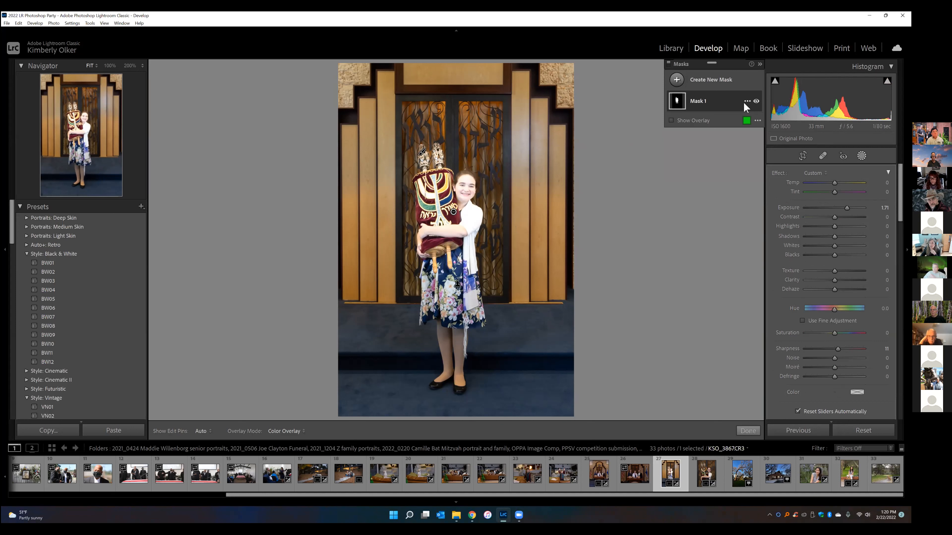
left_click(703, 100)
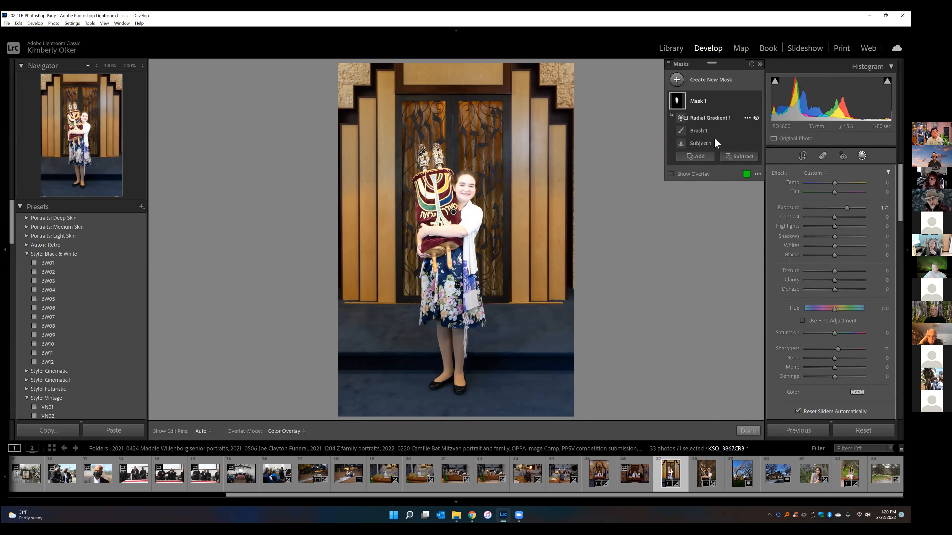
left_click(703, 100)
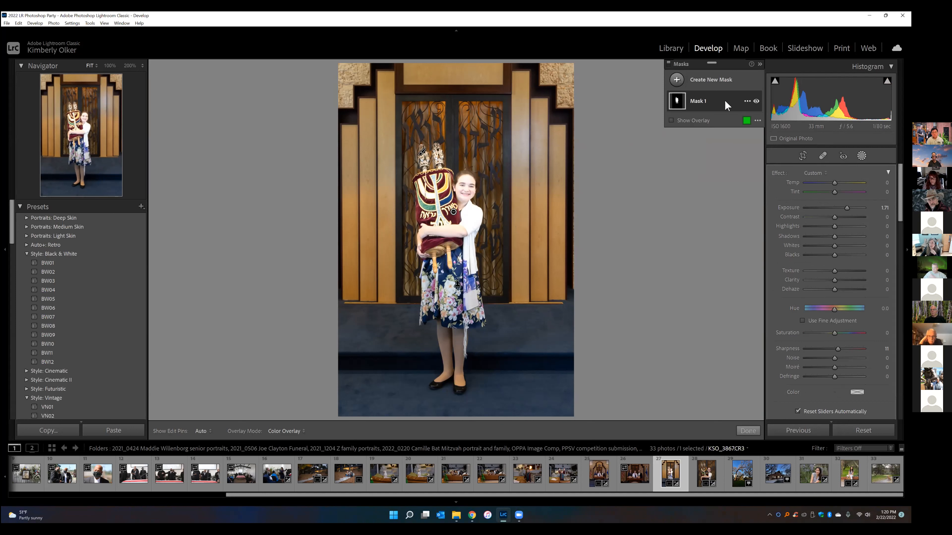
left_click(748, 101)
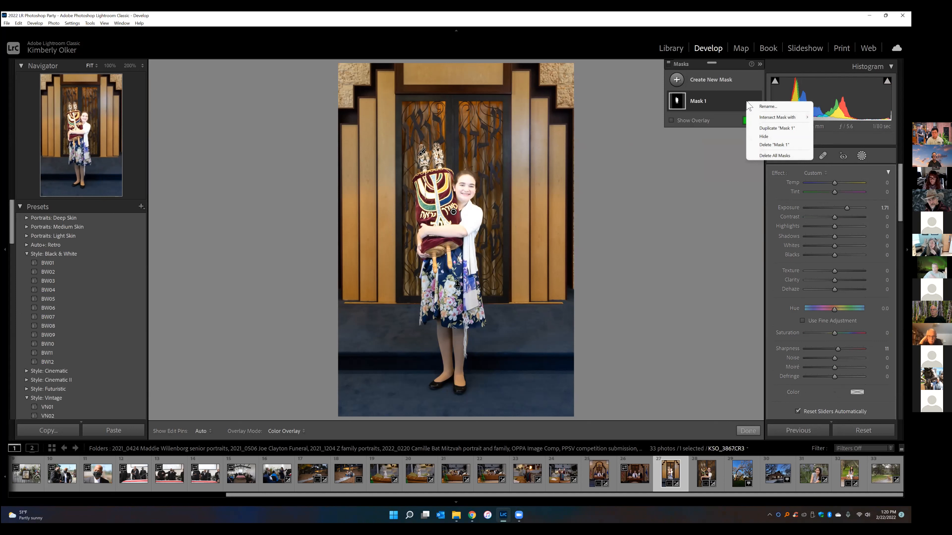
Step: Invert the Subject 1 component of Mask 1 and check the masked area by turning the overlay on and off
left_click(710, 101)
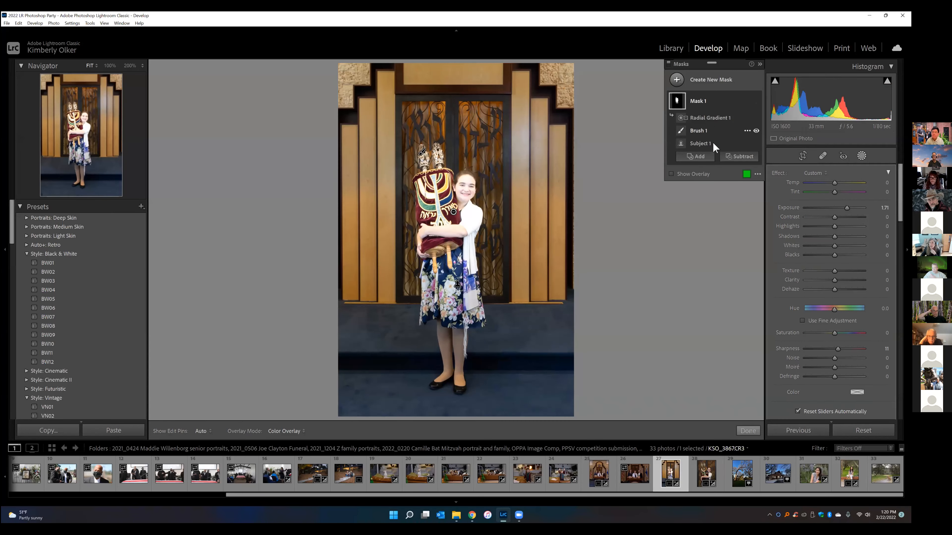
left_click(713, 142)
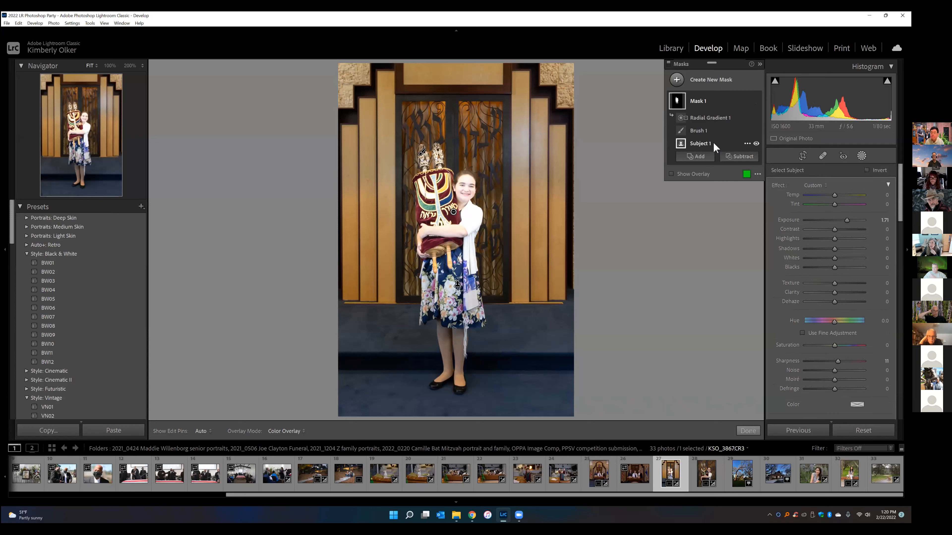
left_click(747, 145)
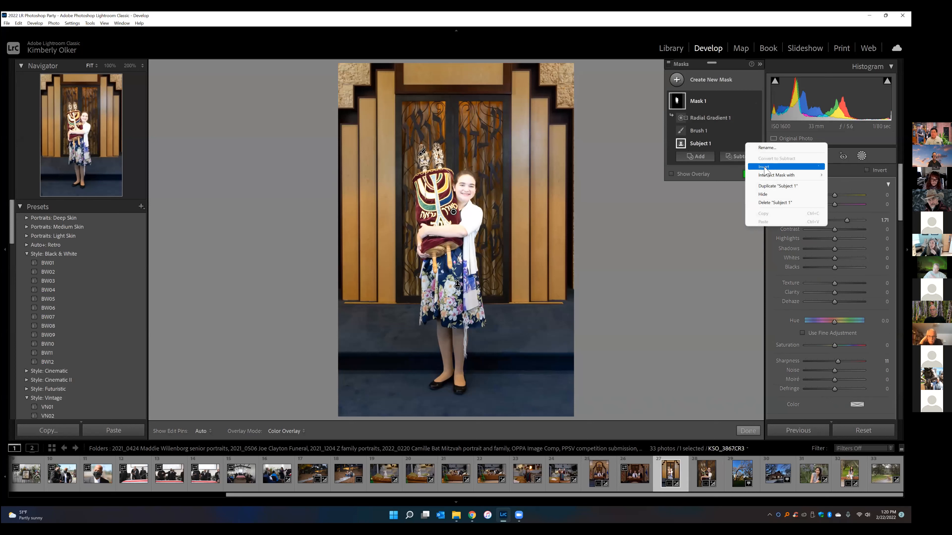
left_click(764, 168)
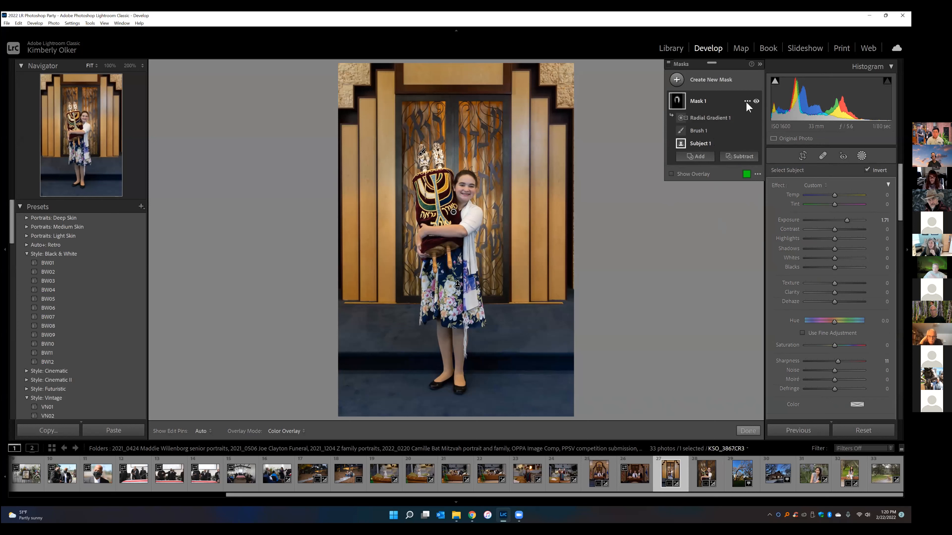
mouse_move(679, 109)
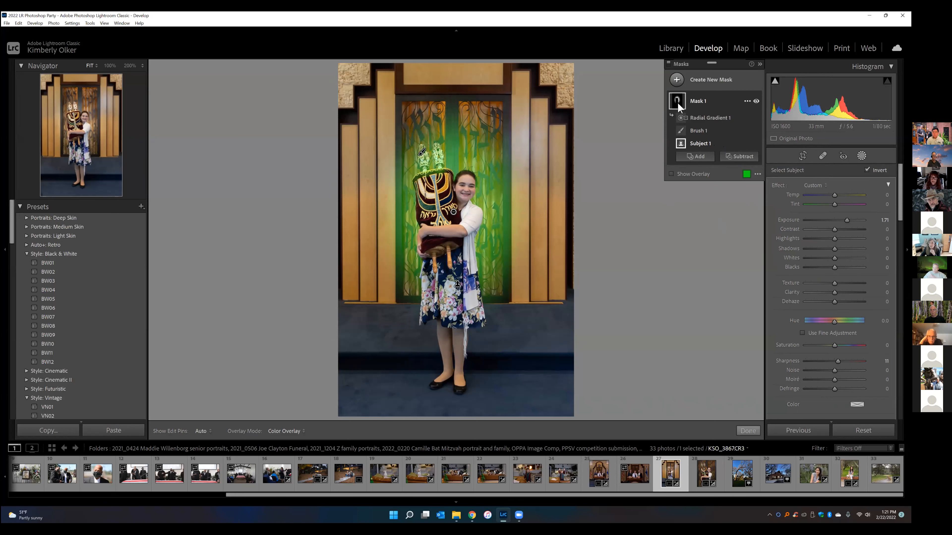
left_click(671, 174)
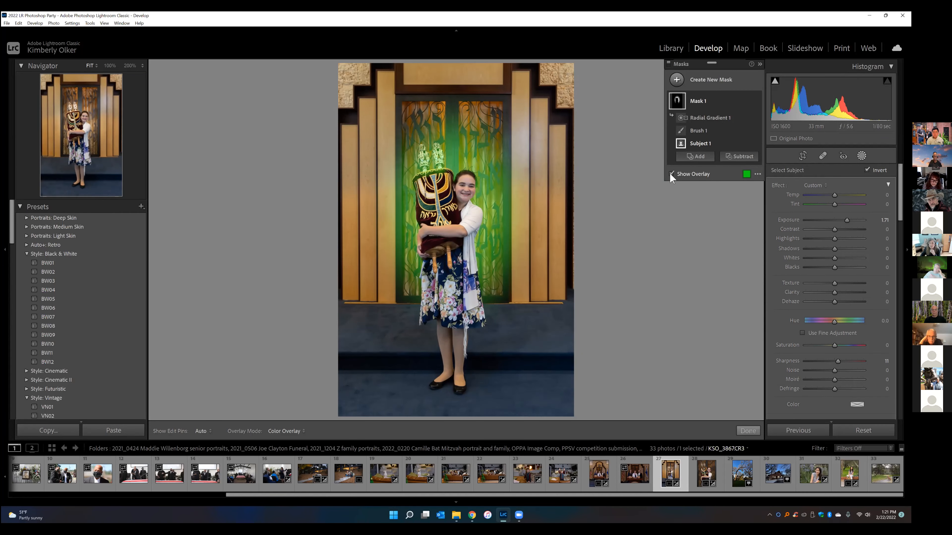
left_click(671, 174)
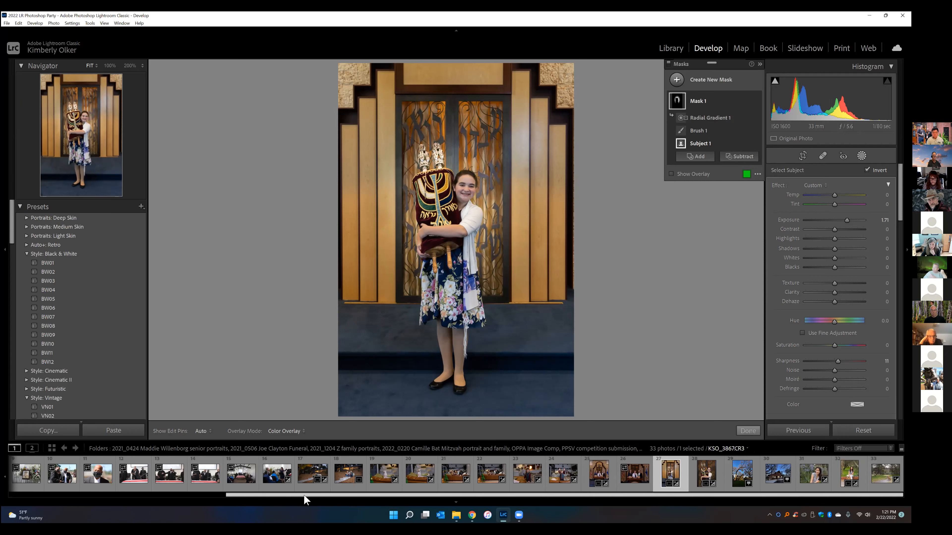
Step: Open the tree landscape photo IMG_7532.JPG and create a Select Sky mask
left_click(737, 475)
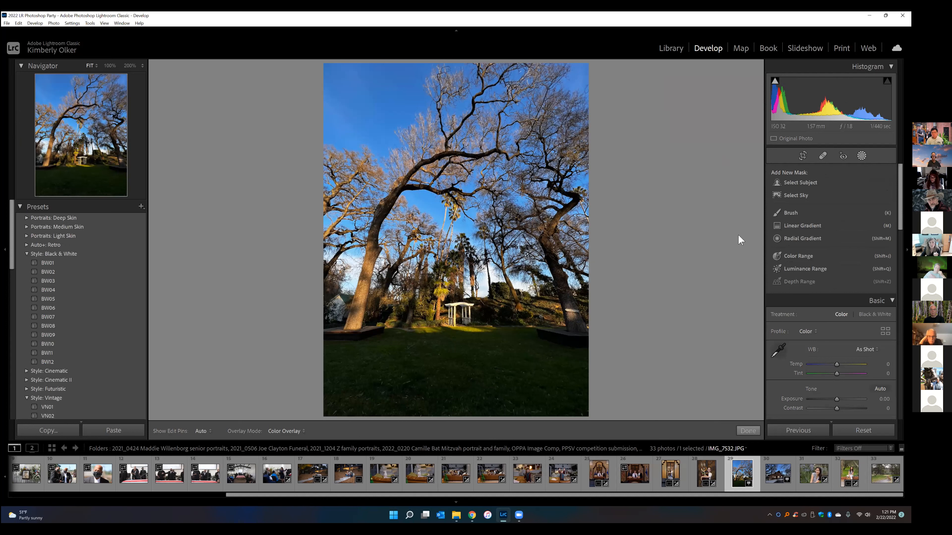
left_click(796, 195)
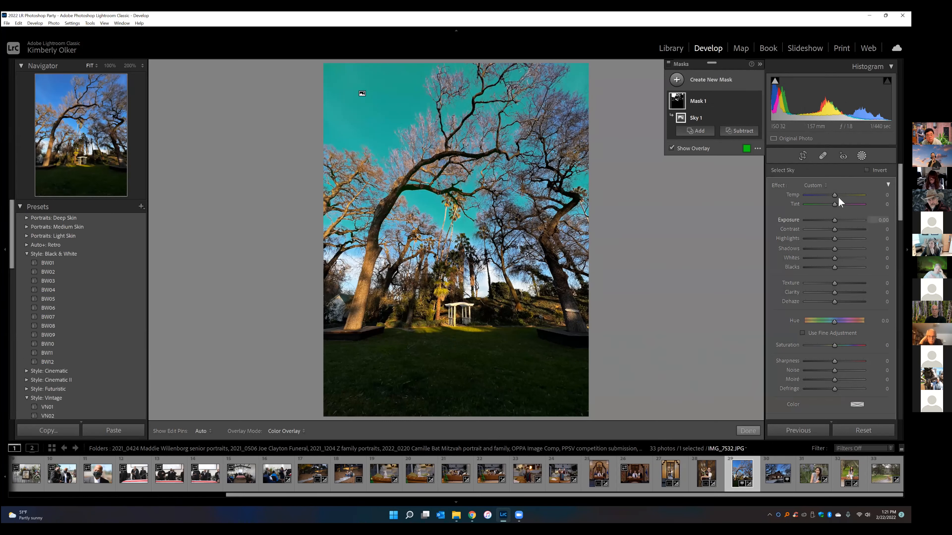
Step: Invert the sky mask on the tree photo, hide its overlay, and set Exposure to 1.08 and Shadows to 35
left_click(867, 171)
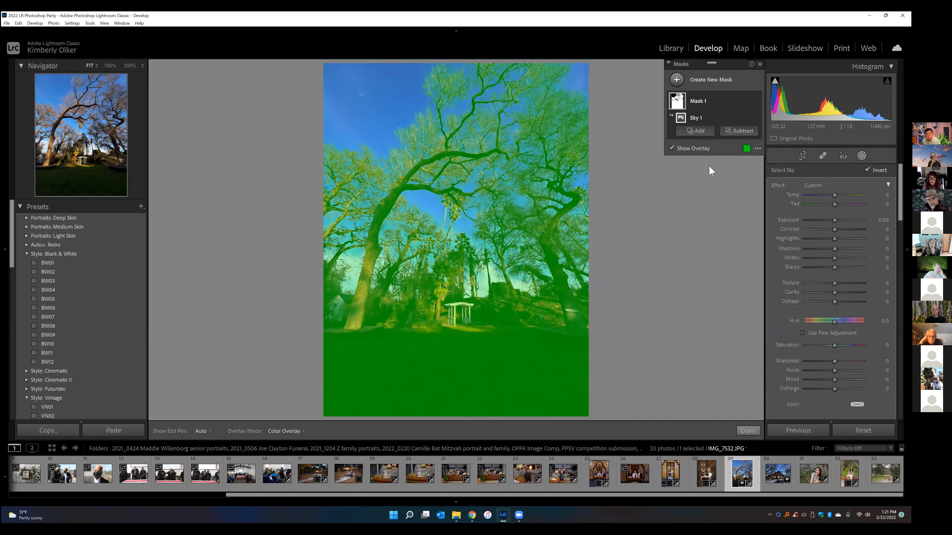
key("o")
left_click_drag(830, 219, 846, 248)
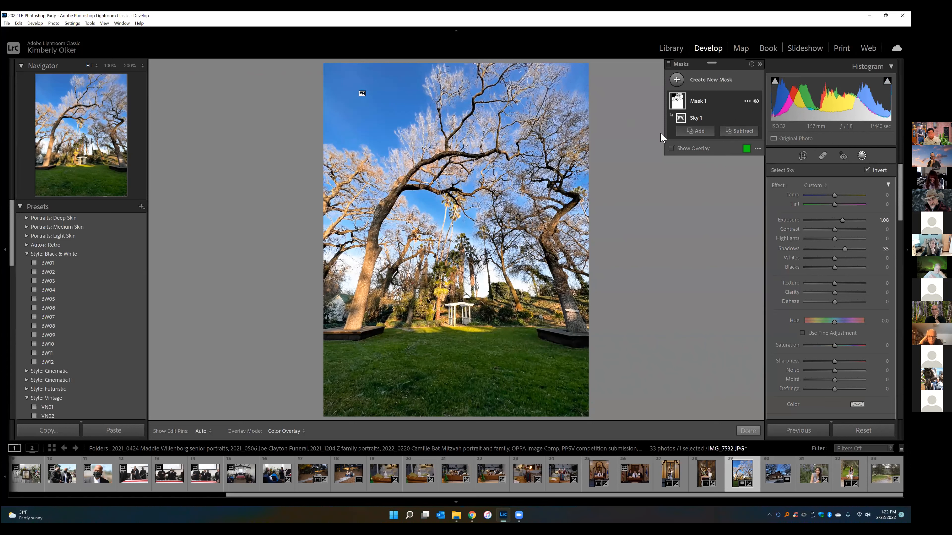
Step: Intersect the inverted sky mask with a linear gradient rising from the photo's lower edge to just above the gazebo, and finish masking
left_click(747, 101)
mouse_move(753, 115)
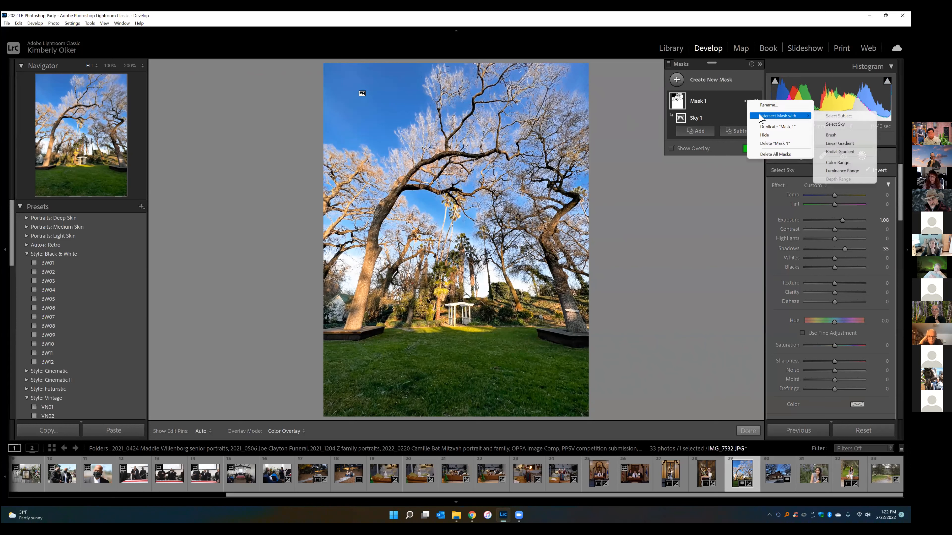
left_click(832, 144)
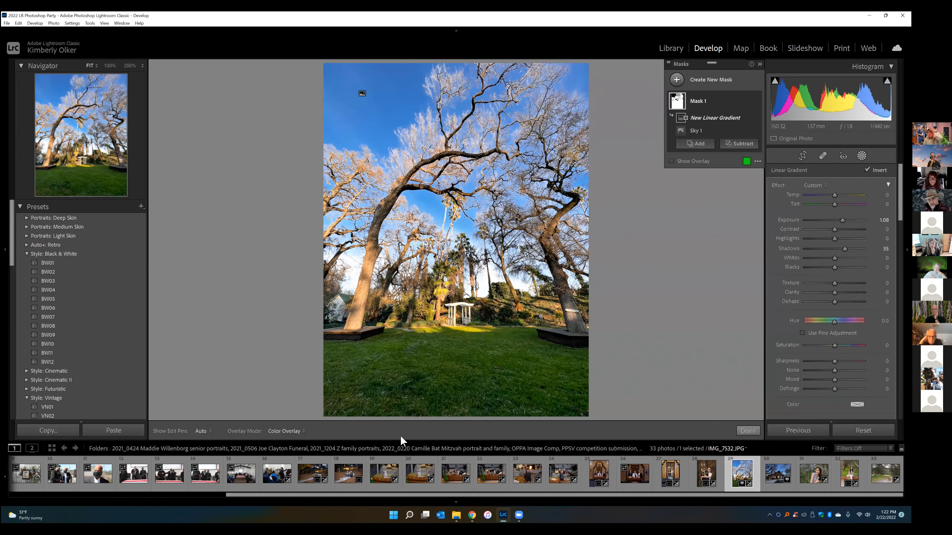
key("o")
left_click_drag(454, 419, 454, 267)
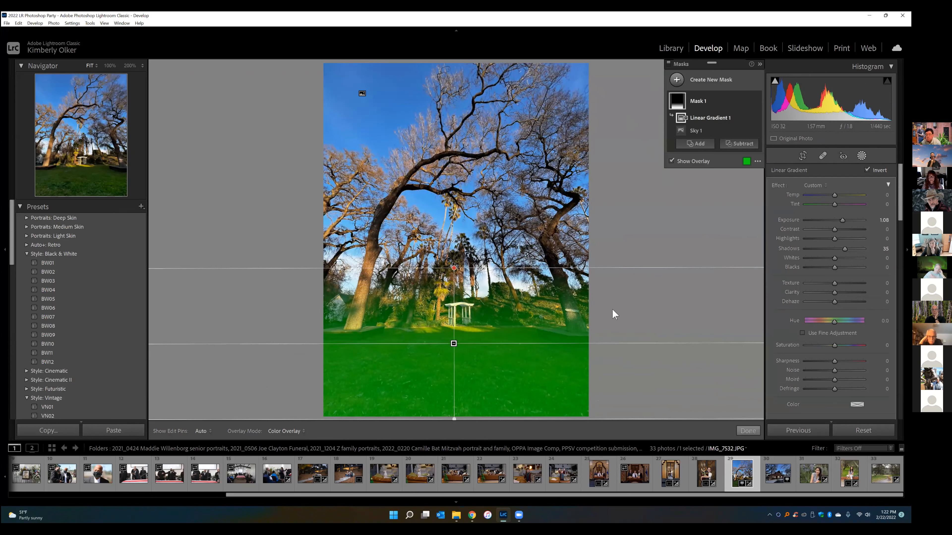
left_click(749, 431)
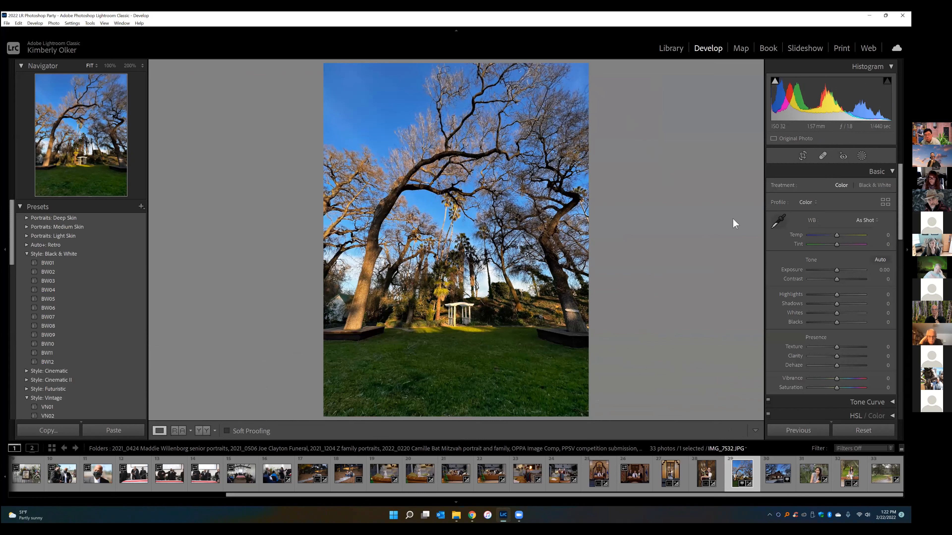
Step: Reopen Mask 1 and intersect its linear gradient with a second, diagonal one running from the lawn's right edge to left of the gazebo
left_click(861, 156)
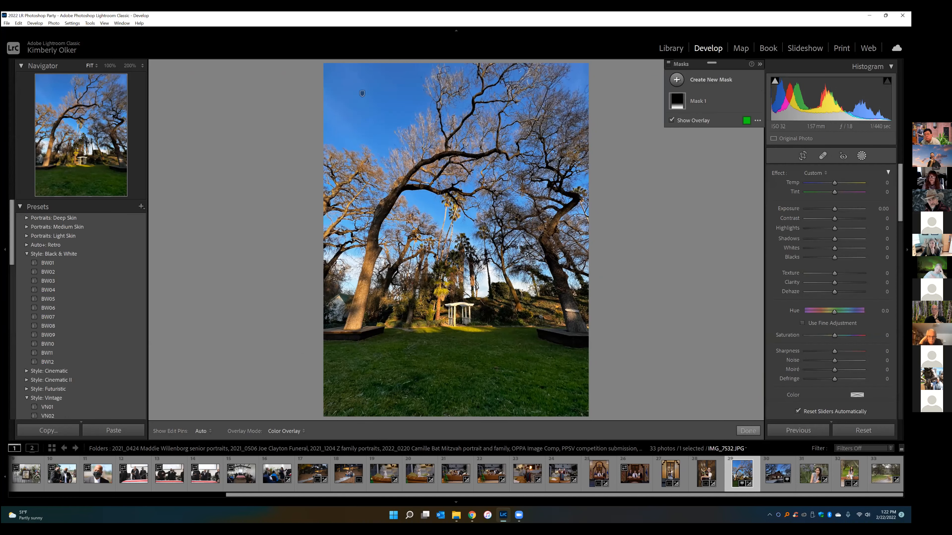
left_click(703, 101)
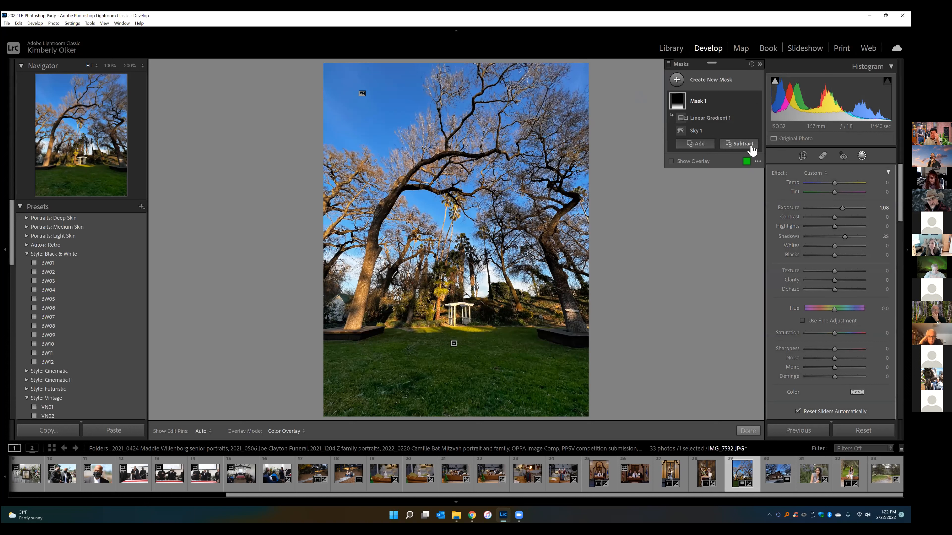
left_click(746, 118)
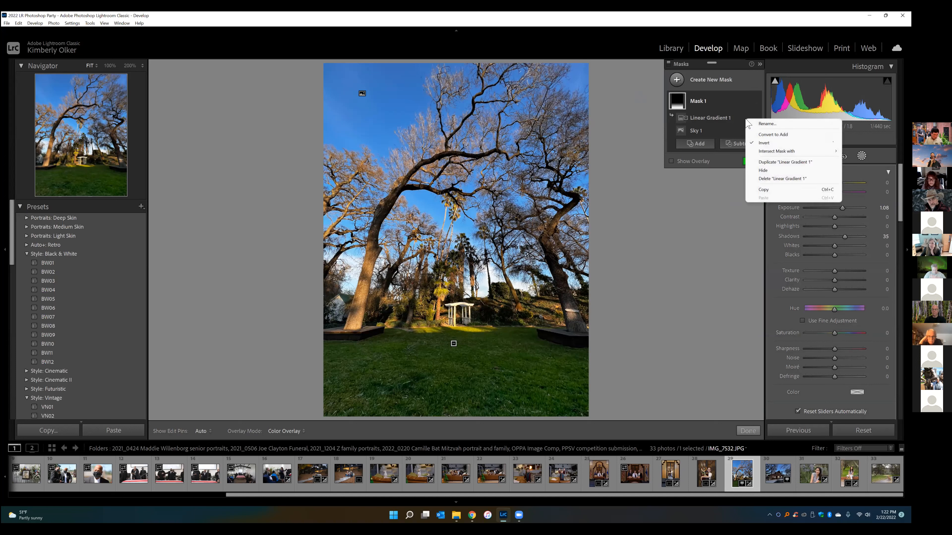
mouse_move(784, 153)
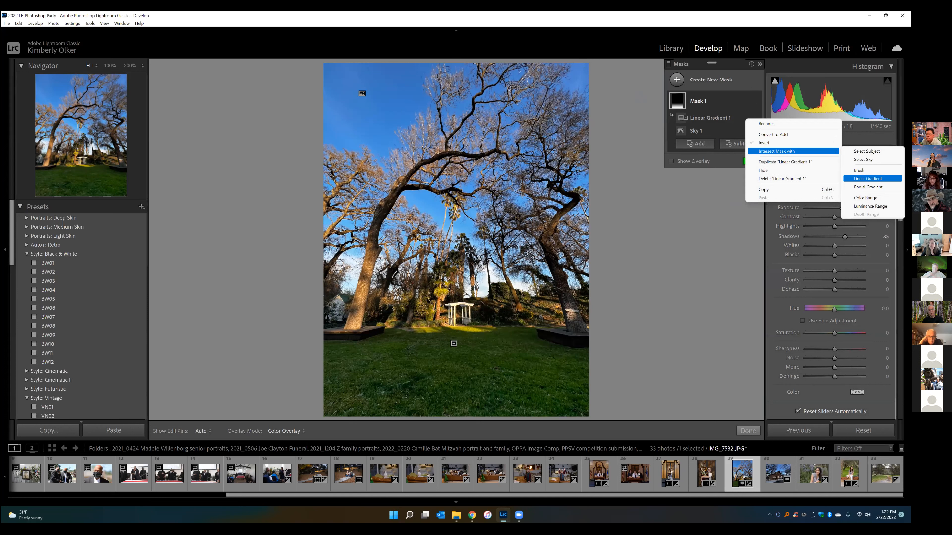
left_click(868, 179)
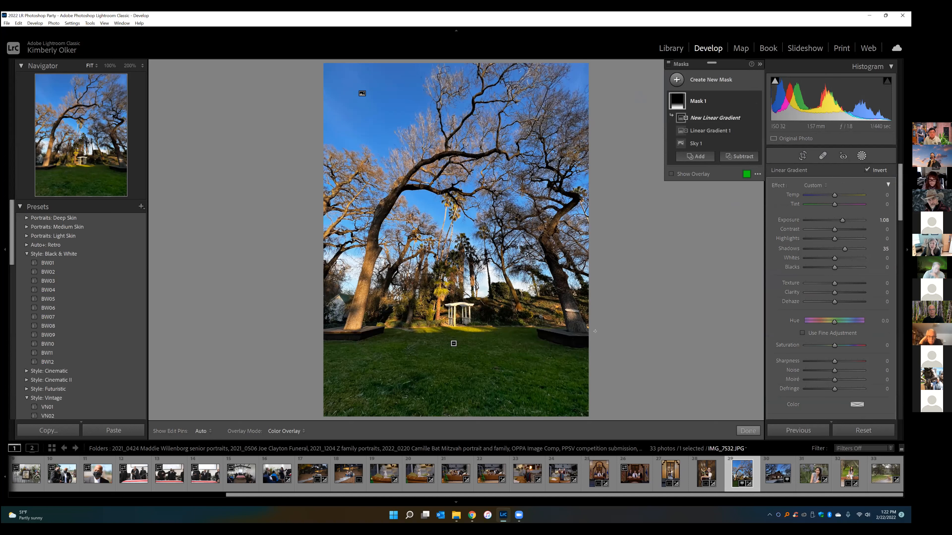
left_click_drag(597, 360, 411, 293)
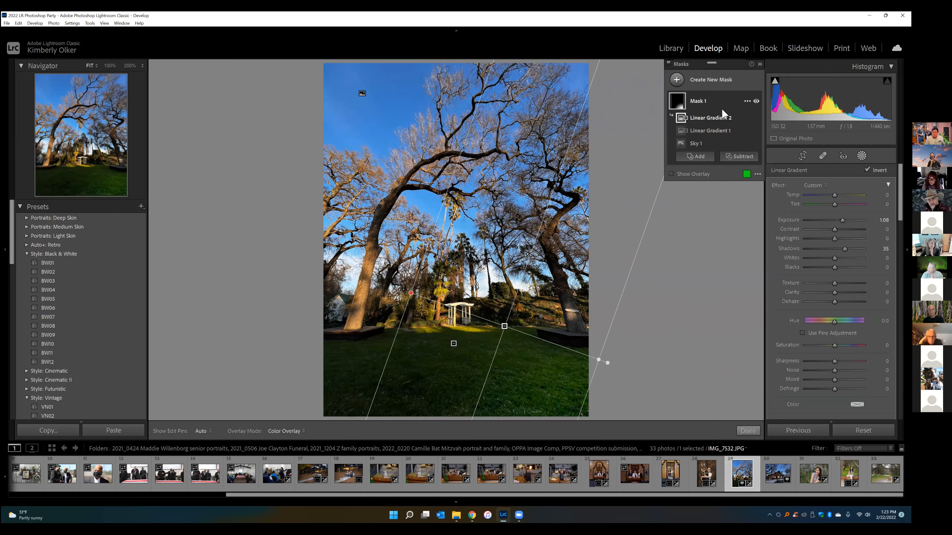
Step: Delete Mask 1 from the tree photo
right_click(748, 106)
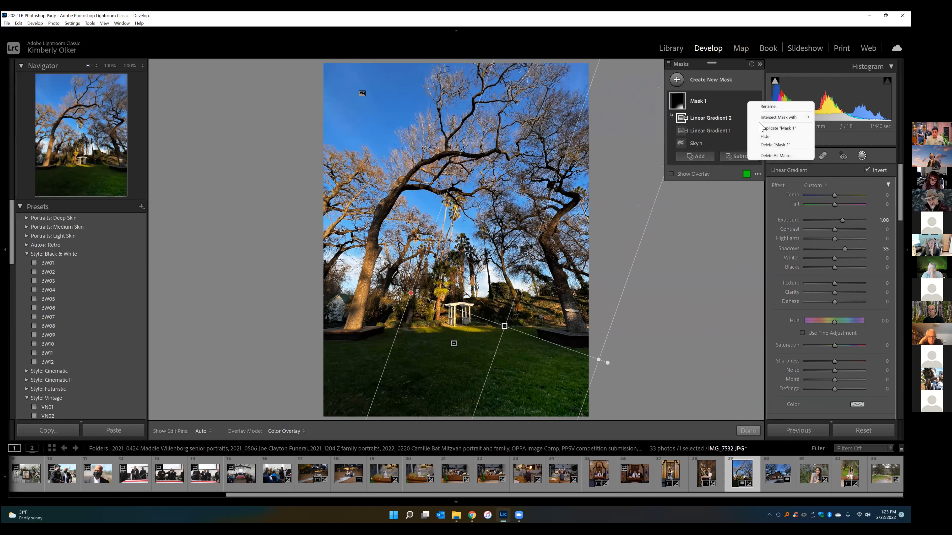
left_click(767, 143)
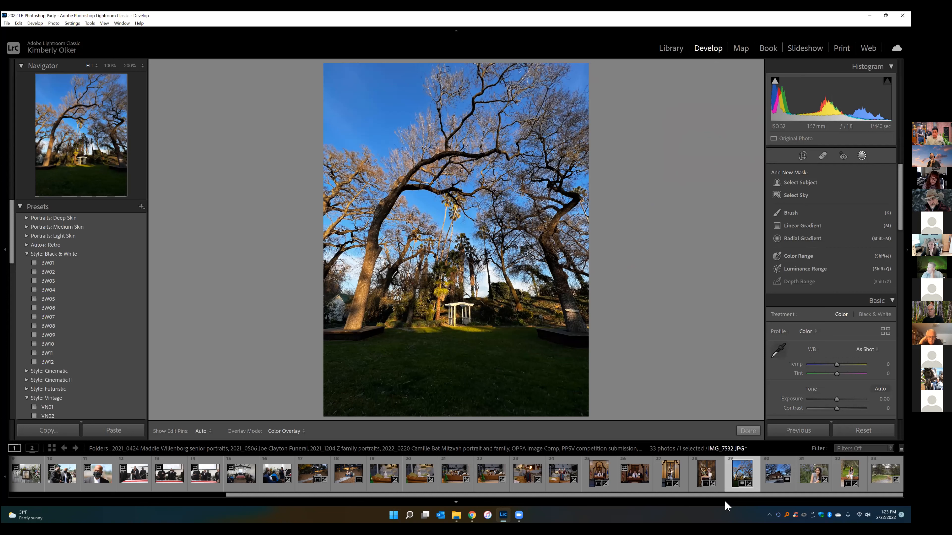
Step: Look through the filmstrip and view the baseball player portrait img_2025 edited2.jpg
left_click_drag(728, 495, 449, 495)
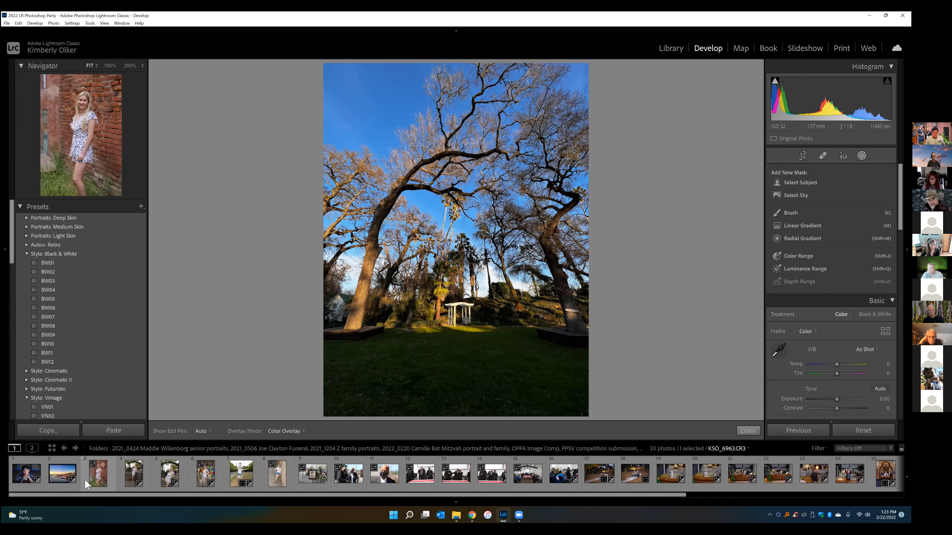
left_click(24, 472)
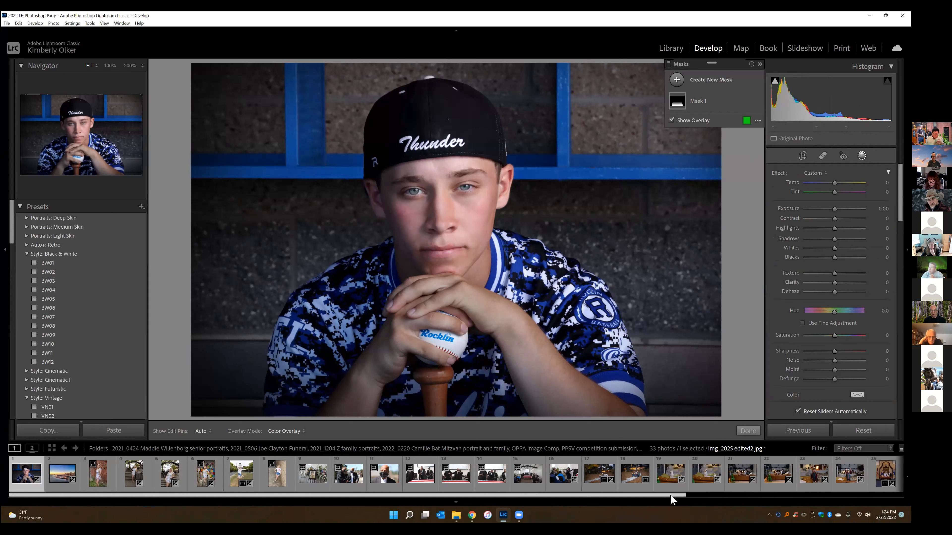
scroll(673, 498, "down", 2)
left_click_drag(723, 497, 312, 481)
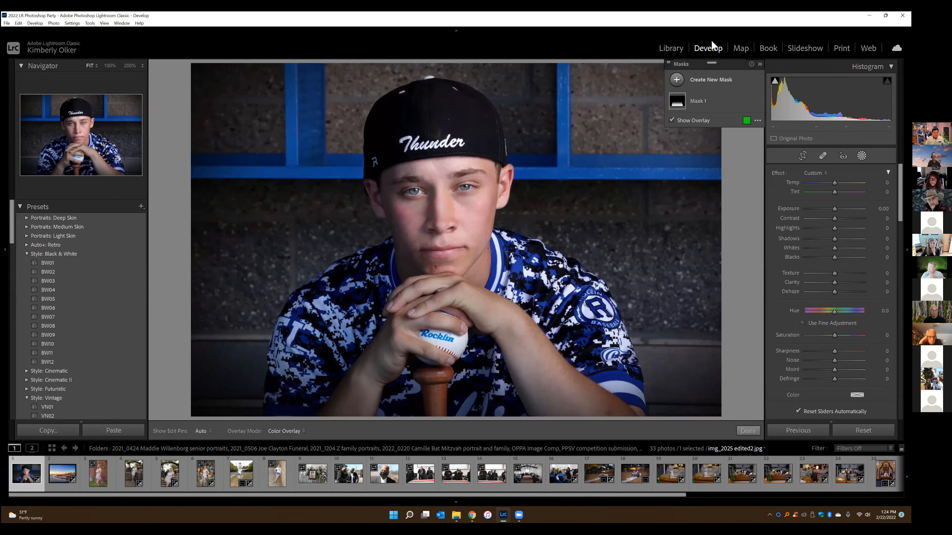
Step: Open the basketball photo KSO_0531.CR3 from the 2021_1127 party folder for developing
left_click(670, 49)
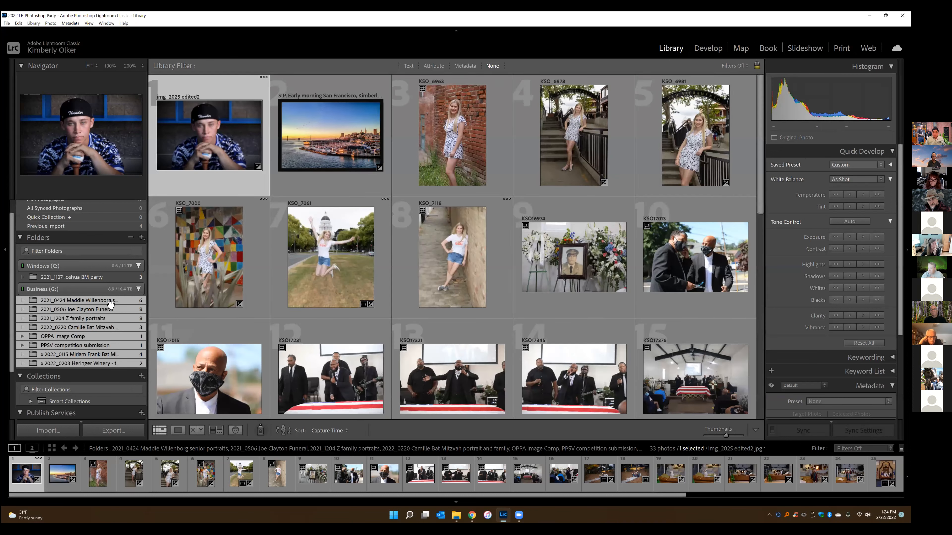
left_click(91, 277)
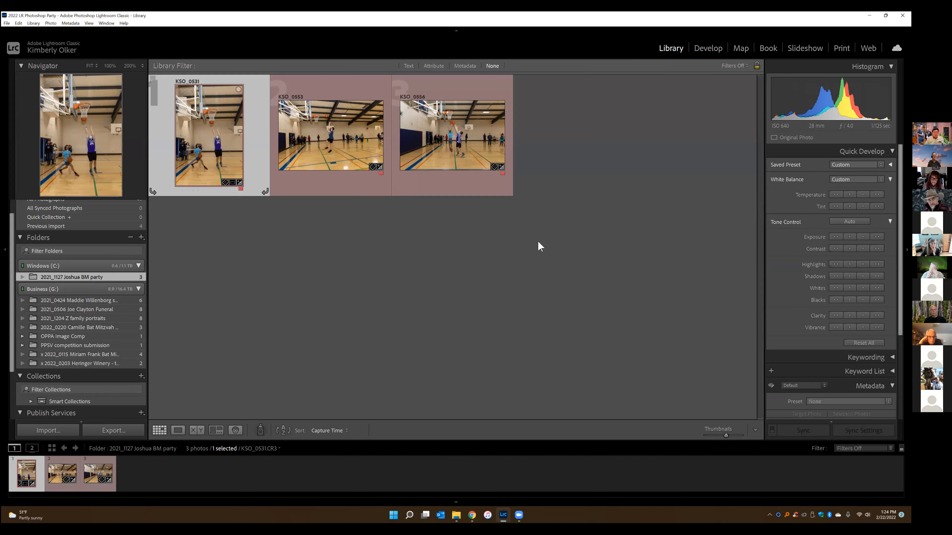
left_click(707, 49)
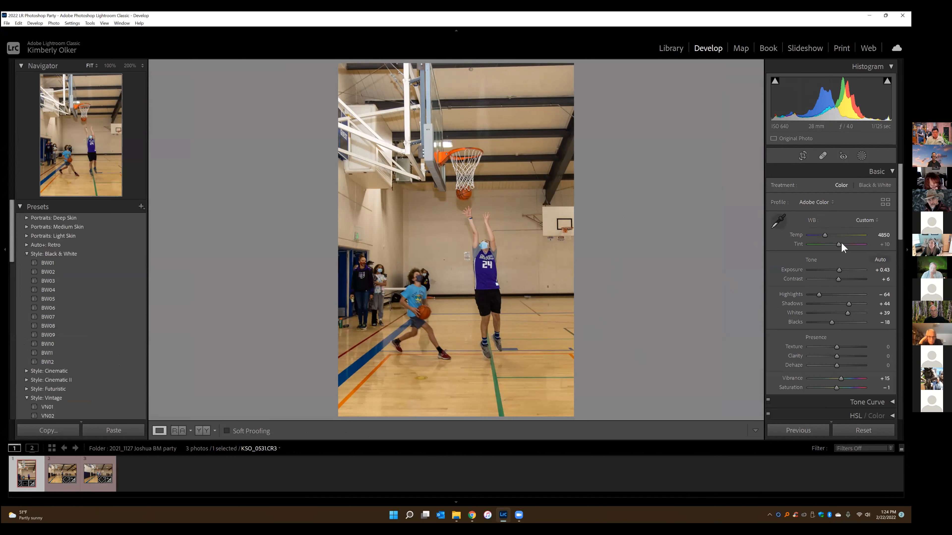
Step: Create a Color Range mask sampled from the orange line on the gym floor
left_click(862, 156)
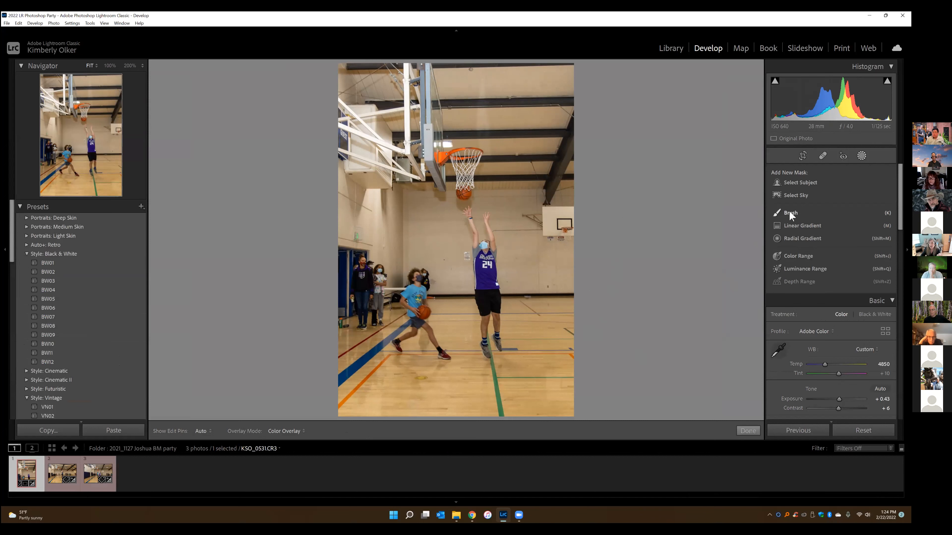
left_click(800, 256)
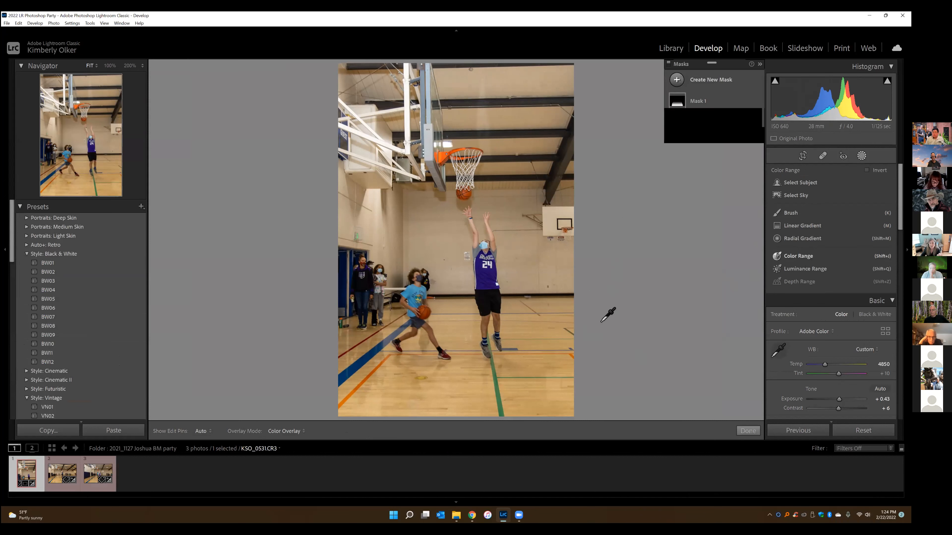
left_click(361, 384)
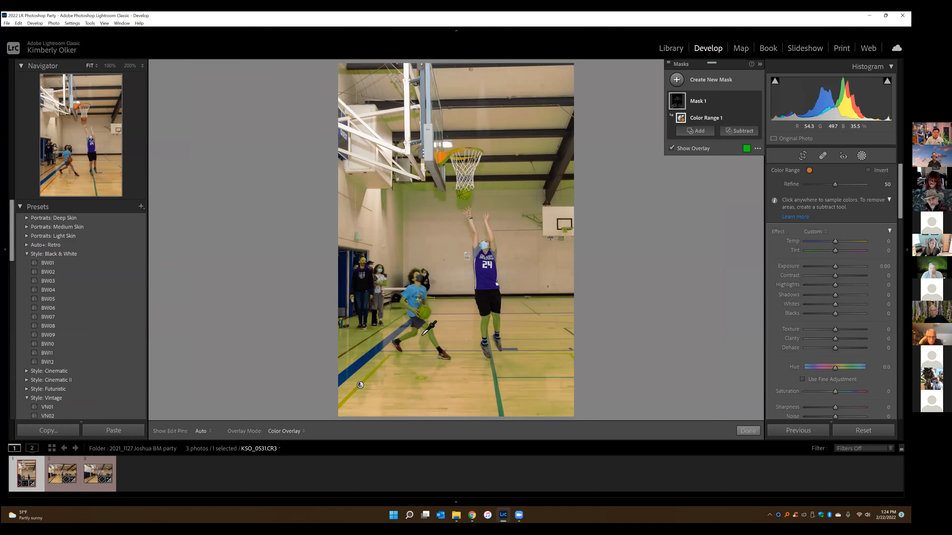
Step: Change the mask overlay color to magenta and set the Color Range Refine amount to 7
left_click(746, 148)
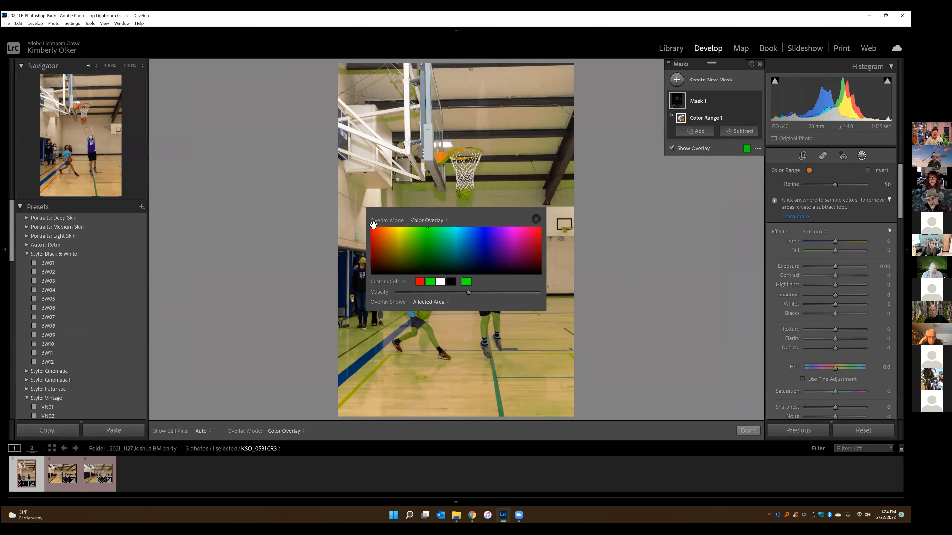
left_click(512, 232)
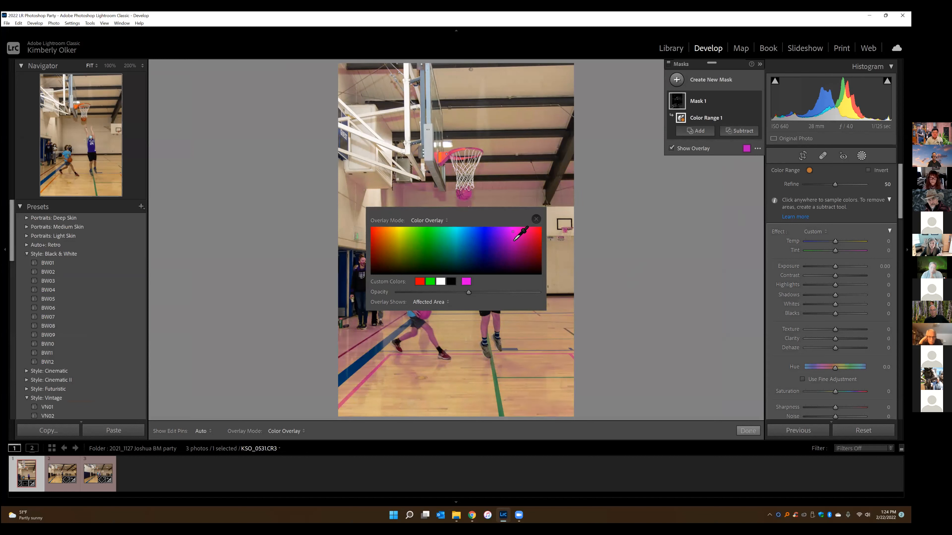
left_click(536, 219)
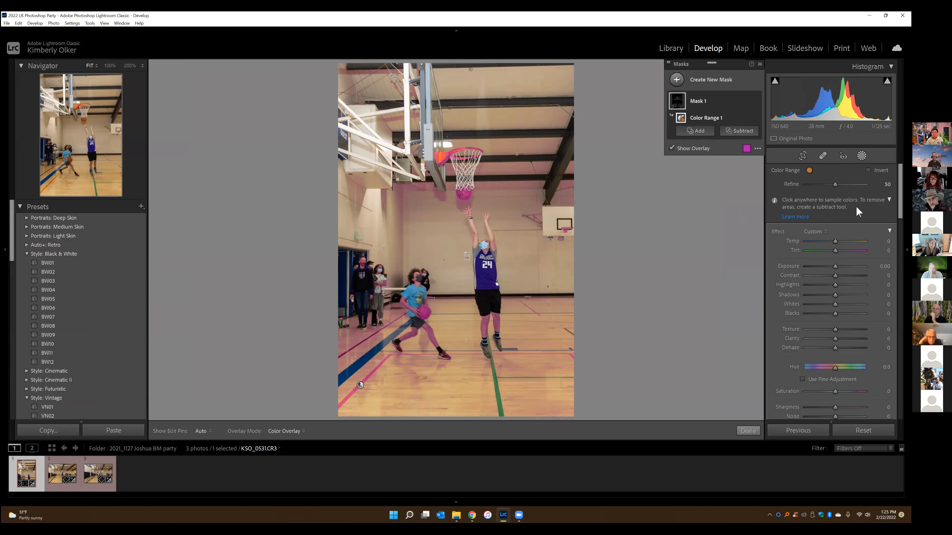
left_click_drag(827, 183, 810, 184)
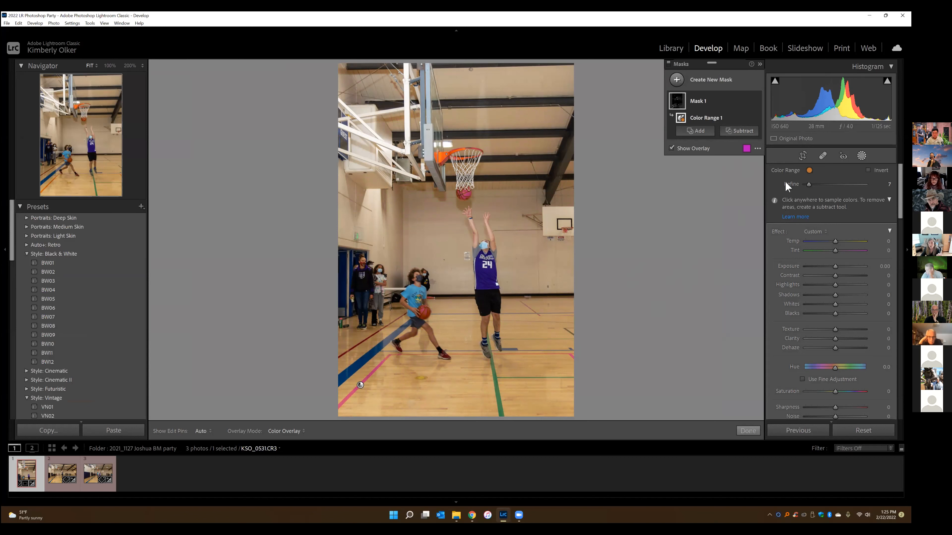
Step: Intersect the Color Range mask with a radial gradient around the basketball hoop, centered on the net, with Feather at 46
left_click(747, 118)
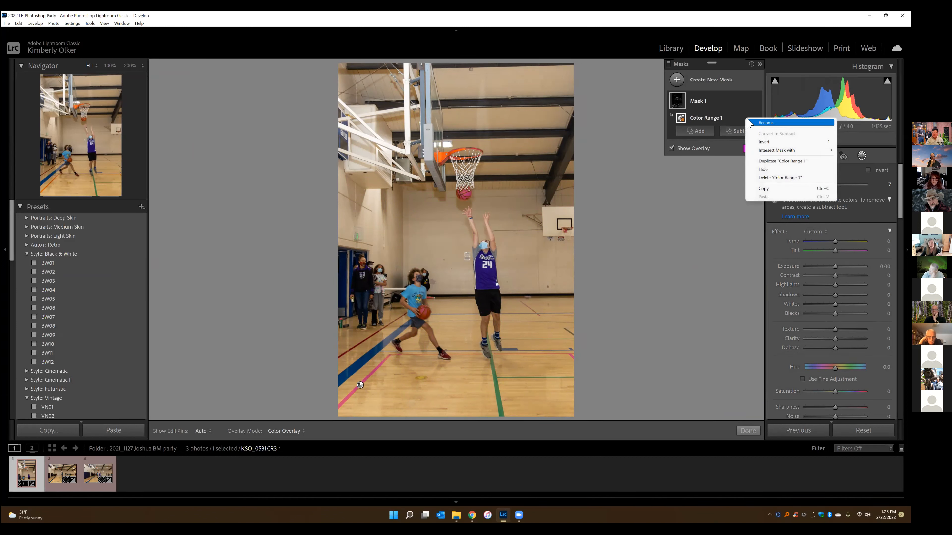
mouse_move(774, 153)
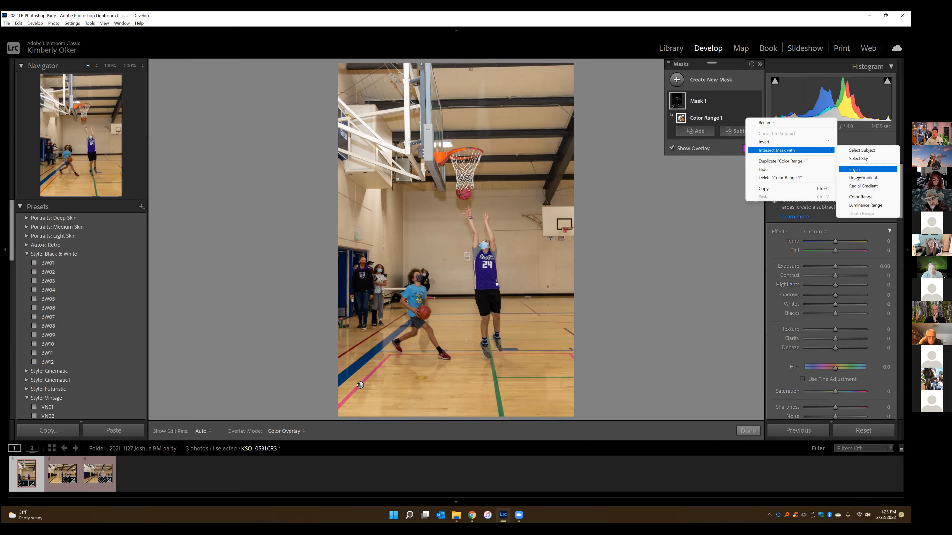
left_click(856, 186)
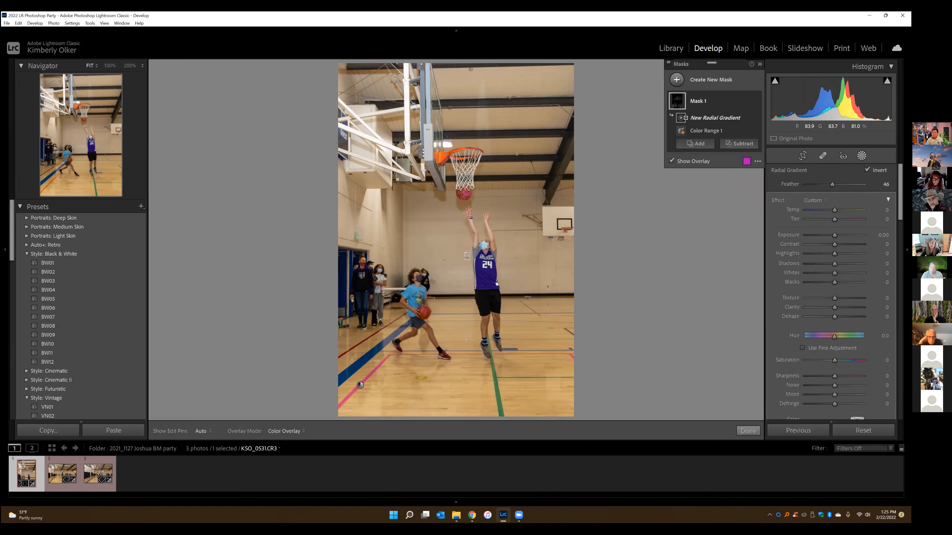
left_click_drag(455, 161, 526, 267)
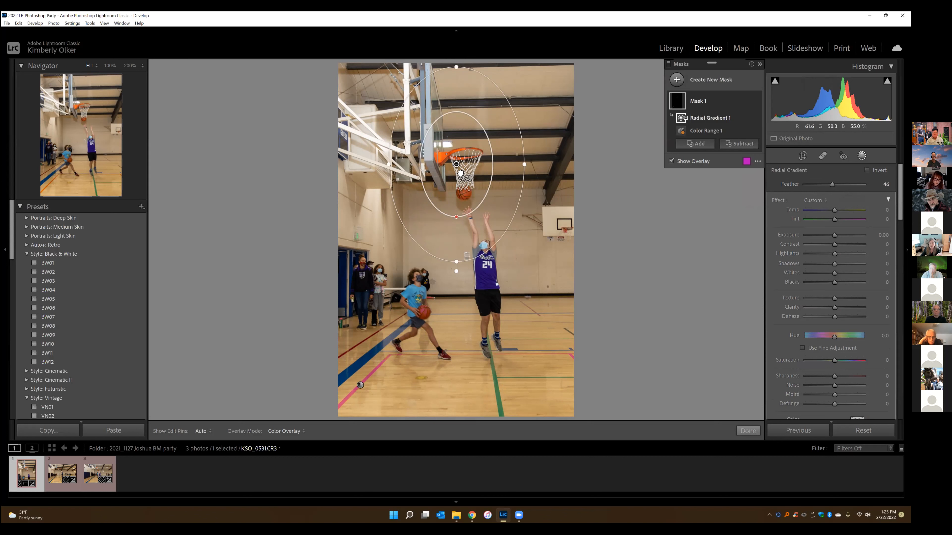
left_click_drag(461, 173, 465, 182)
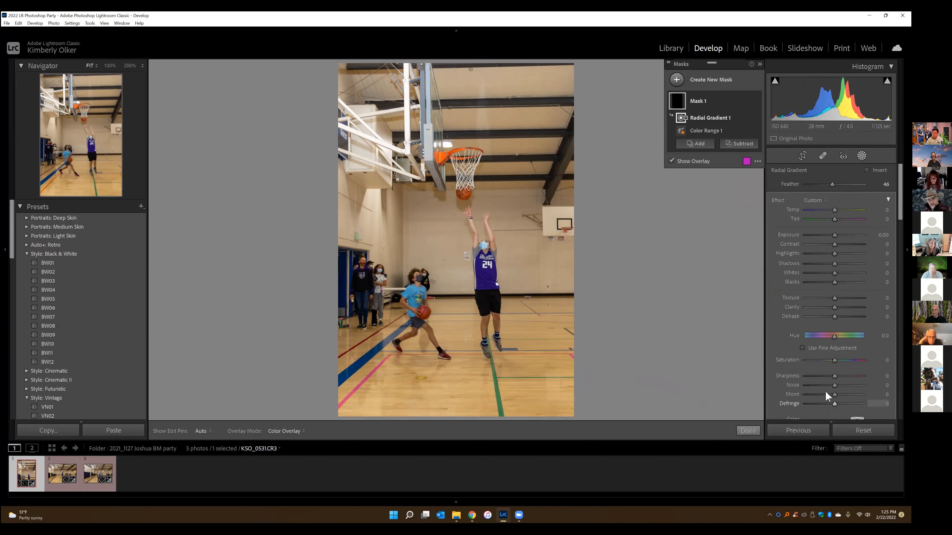
Step: With the overlay off, set the mask's Hue to 55.9 and Saturation to -6, and shift the radial gradient slightly down toward the ball
left_click(672, 161)
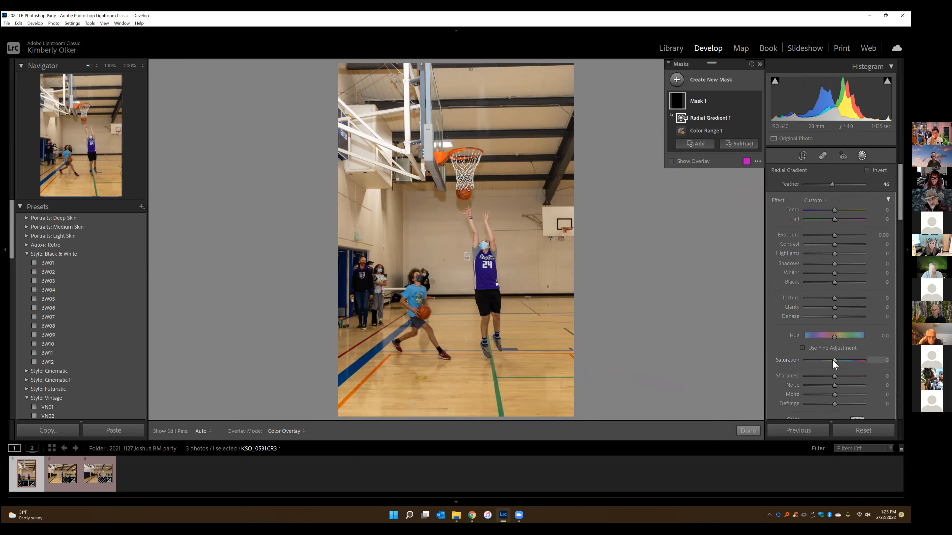
left_click_drag(798, 362, 835, 338)
left_click_drag(843, 336, 842, 335)
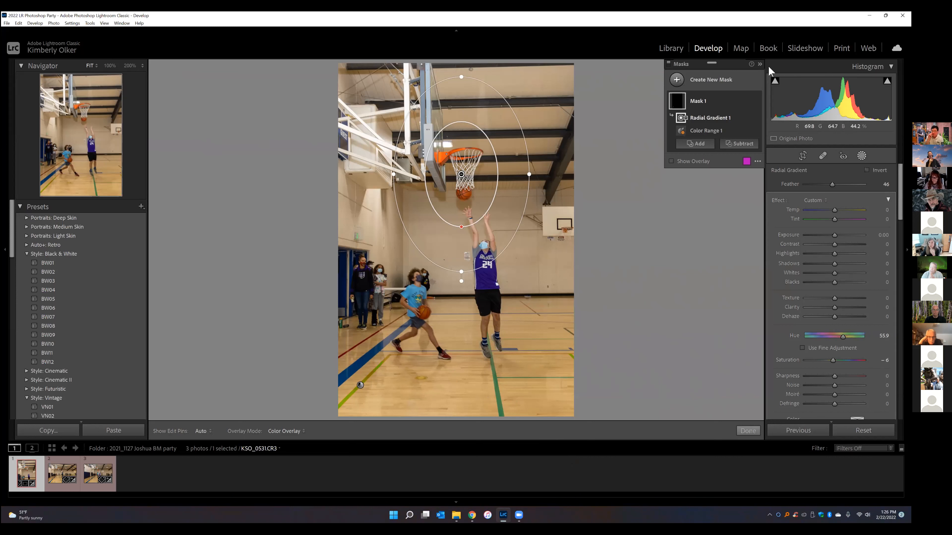
left_click_drag(462, 174, 464, 185)
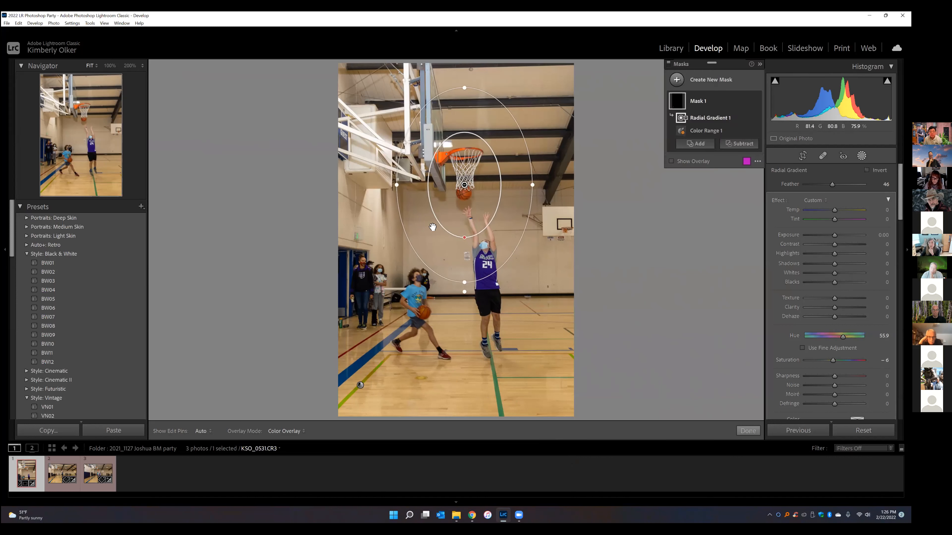
Step: Fine-tune the lower feather edge of the radial gradient around the hoop and finish masking the basketball photo
left_click_drag(462, 238, 463, 250)
left_click(748, 431)
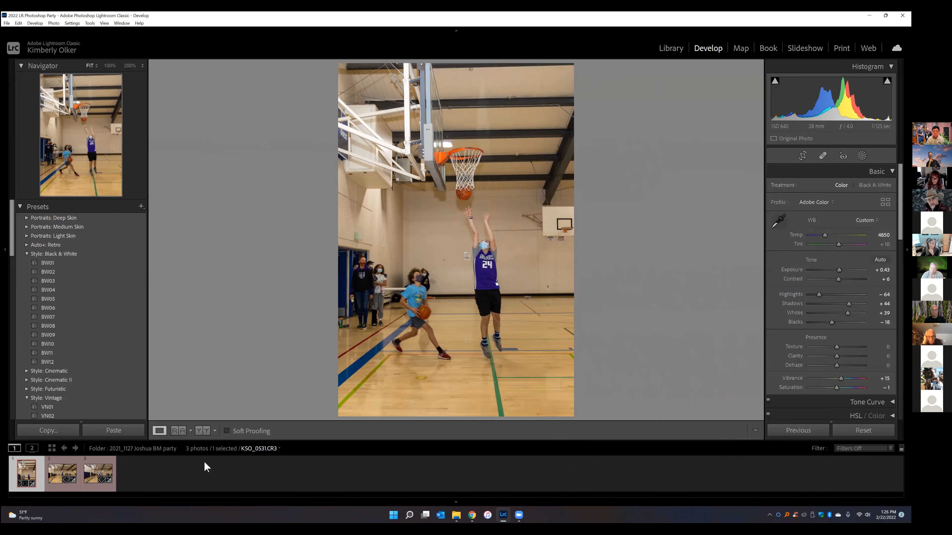
Step: Open photo KSO_6978 from the 2021_0424 senior portraits folder in the Develop module
left_click(671, 50)
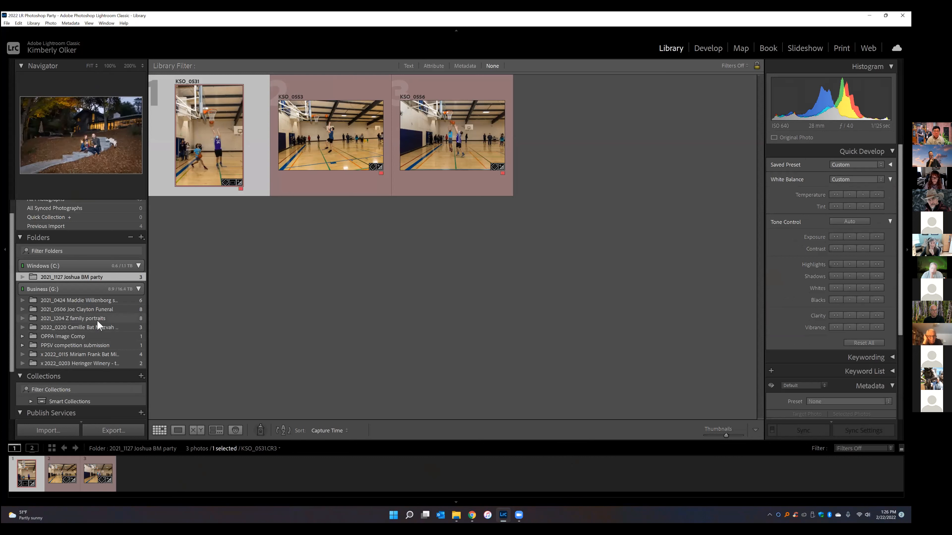
left_click(90, 299)
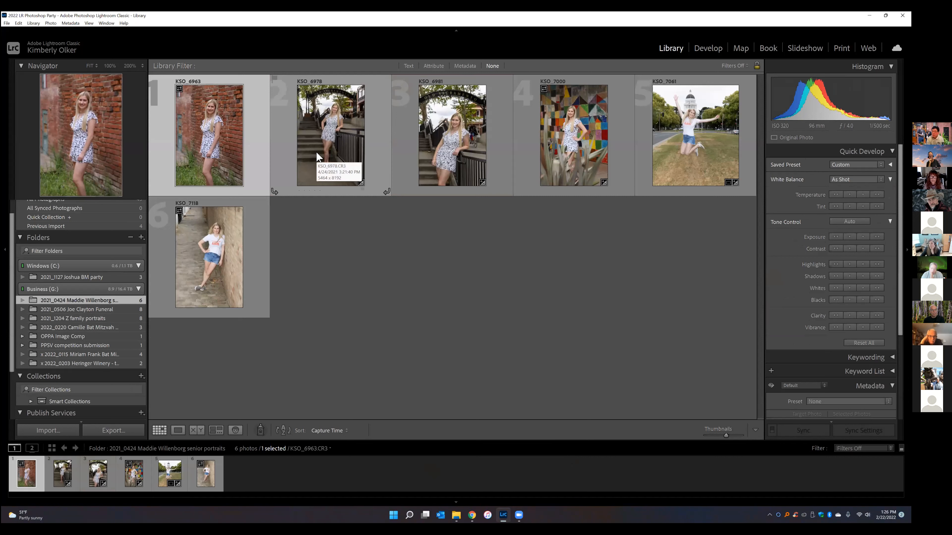
left_click(339, 124)
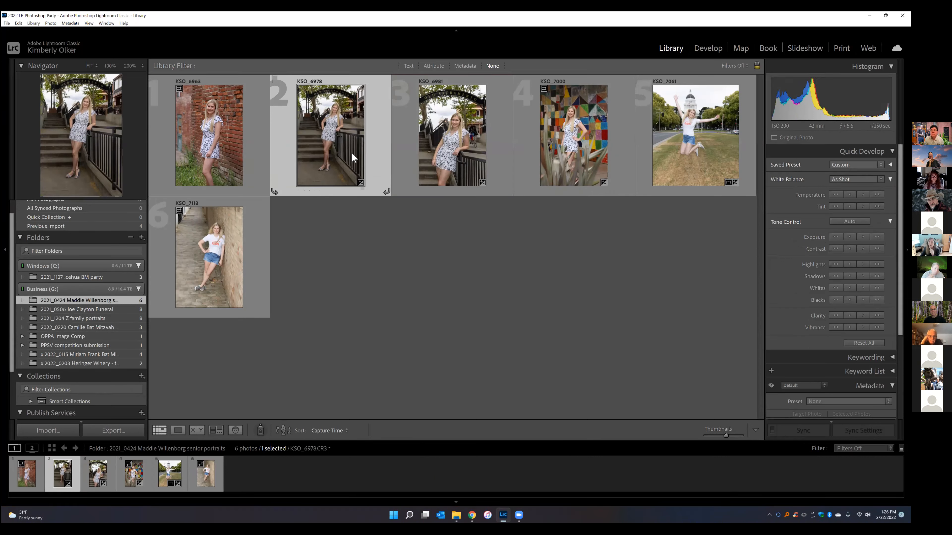
left_click(701, 51)
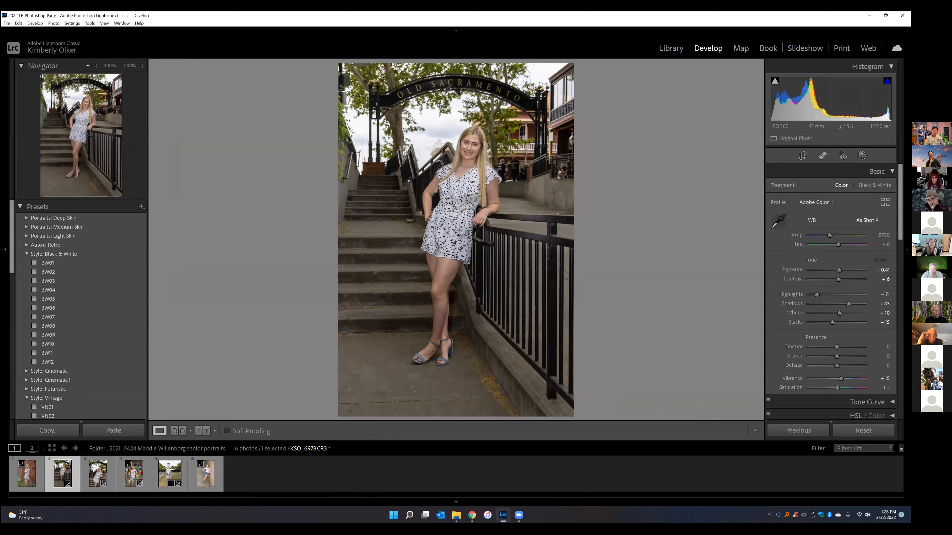
Step: Add a radial gradient over the woman's head and upper body with Exposure 0.43 and Shadows 10, and compare with it hidden
left_click(862, 156)
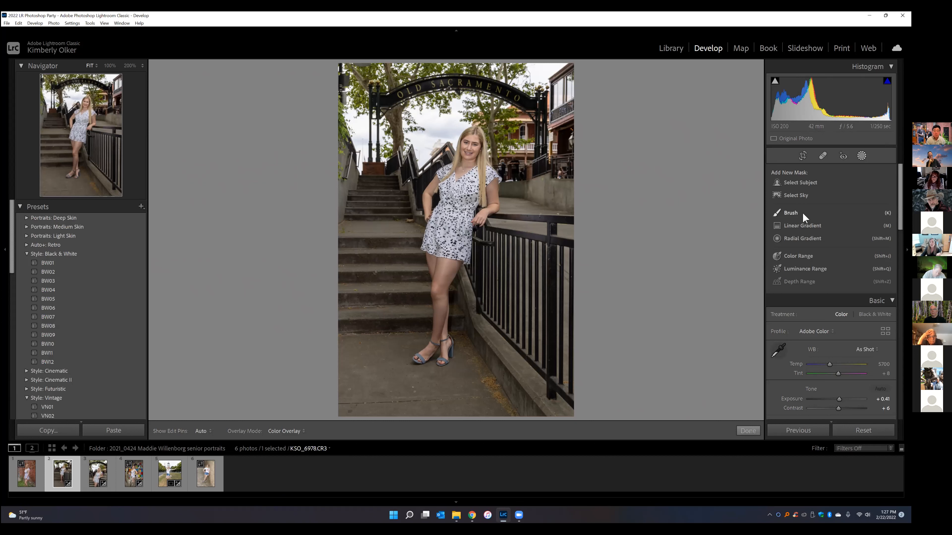
left_click(777, 240)
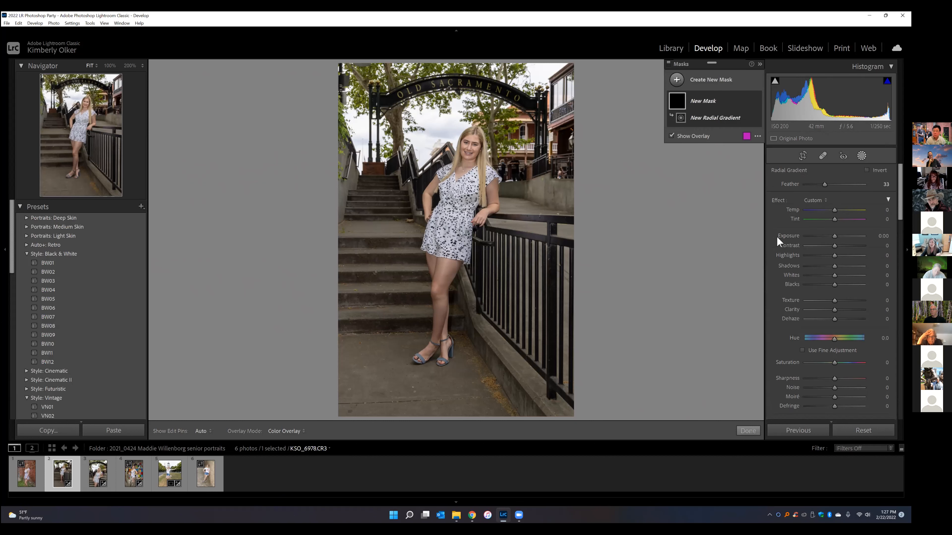
left_click_drag(837, 236, 836, 265)
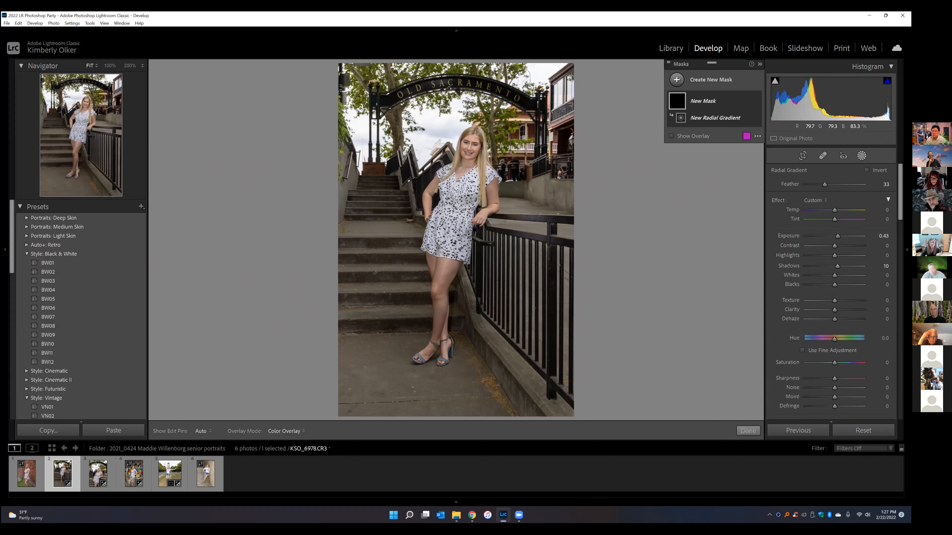
left_click_drag(458, 151, 497, 219)
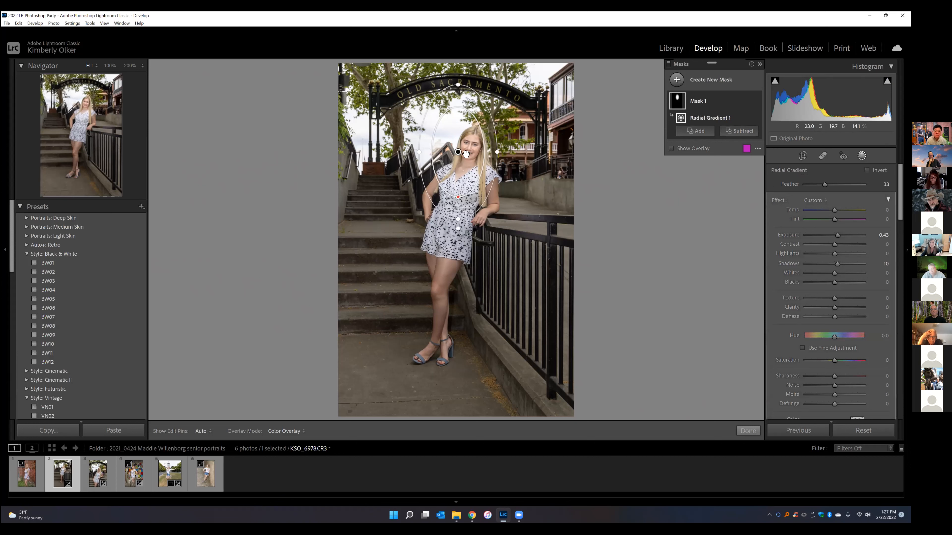
left_click_drag(466, 153, 511, 168)
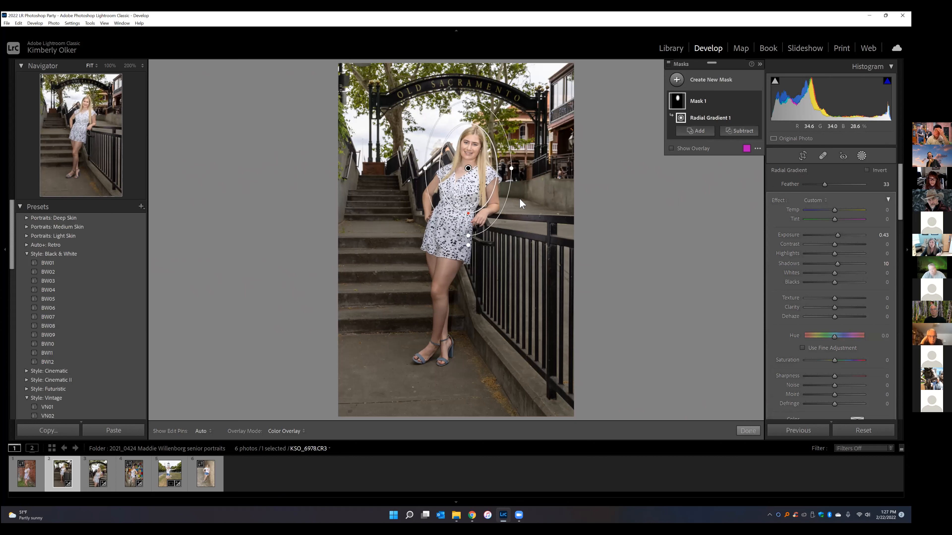
left_click(756, 118)
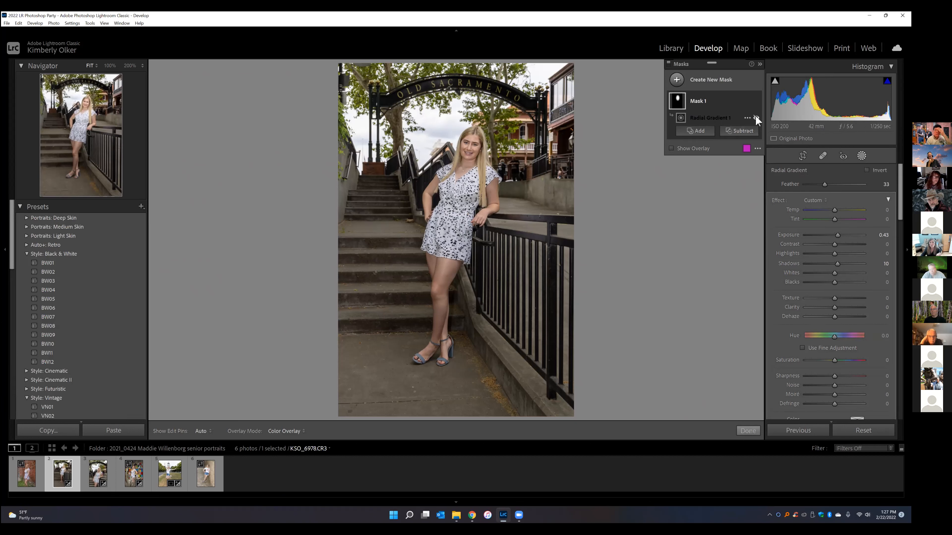
left_click(755, 119)
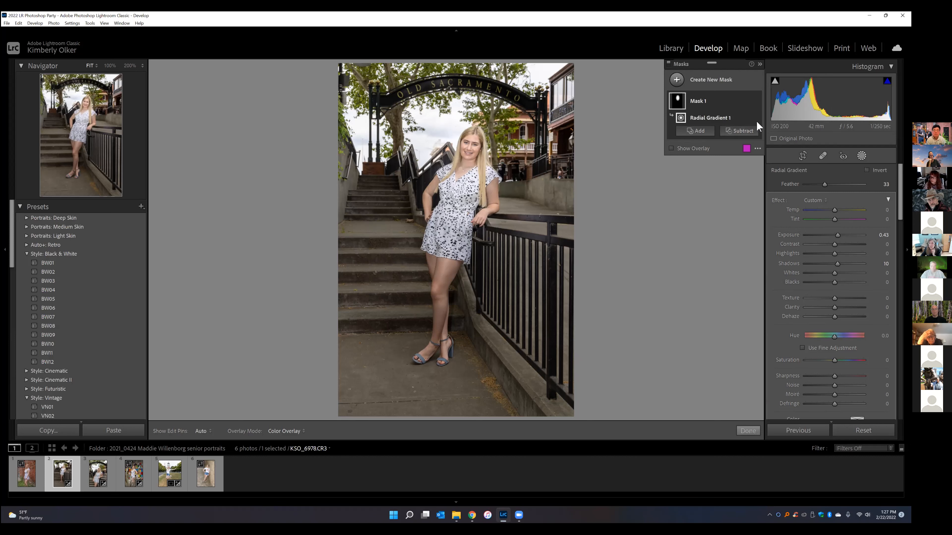
Step: Intersect the radial gradient mask with Select Subject and show the mask overlay
left_click(747, 118)
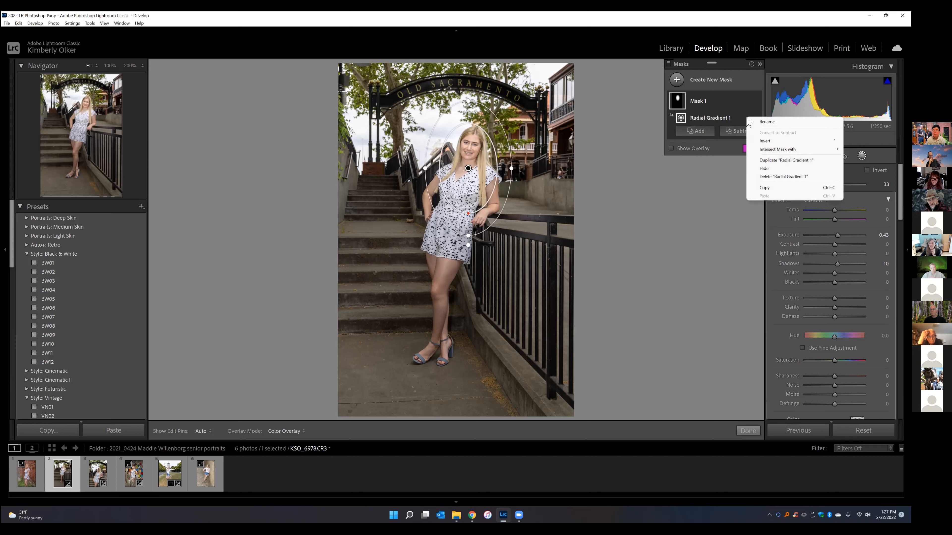
mouse_move(780, 150)
left_click(861, 150)
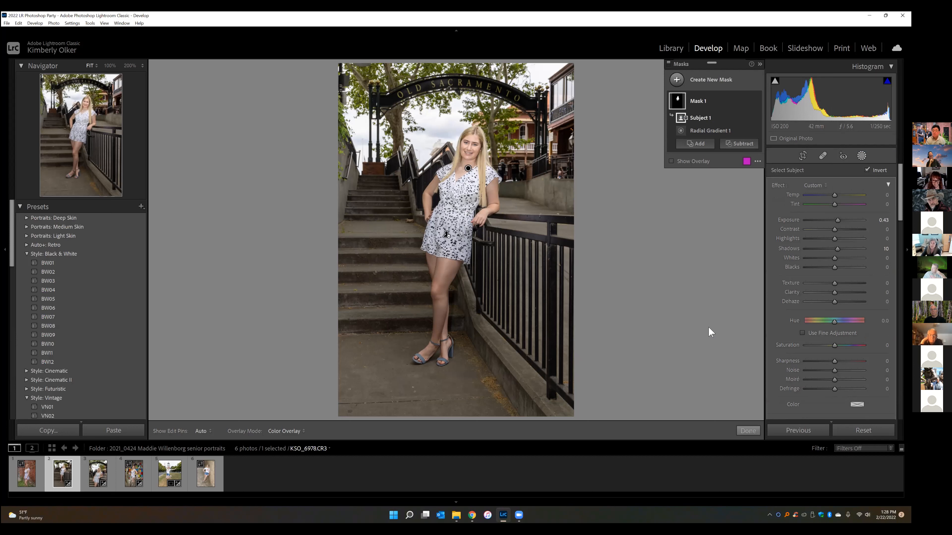
left_click(671, 161)
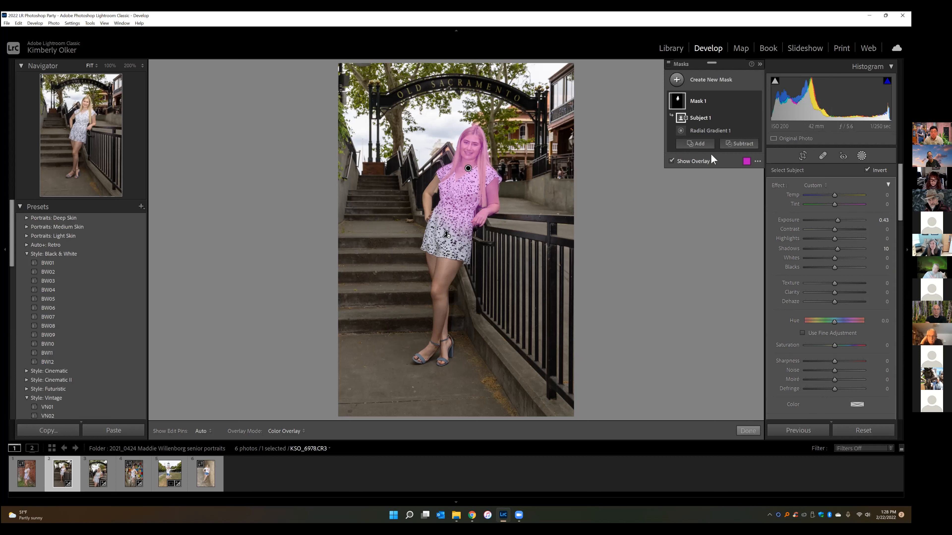
Step: Create a second mask with Select Subject and set its Exposure to -0.56
left_click(678, 82)
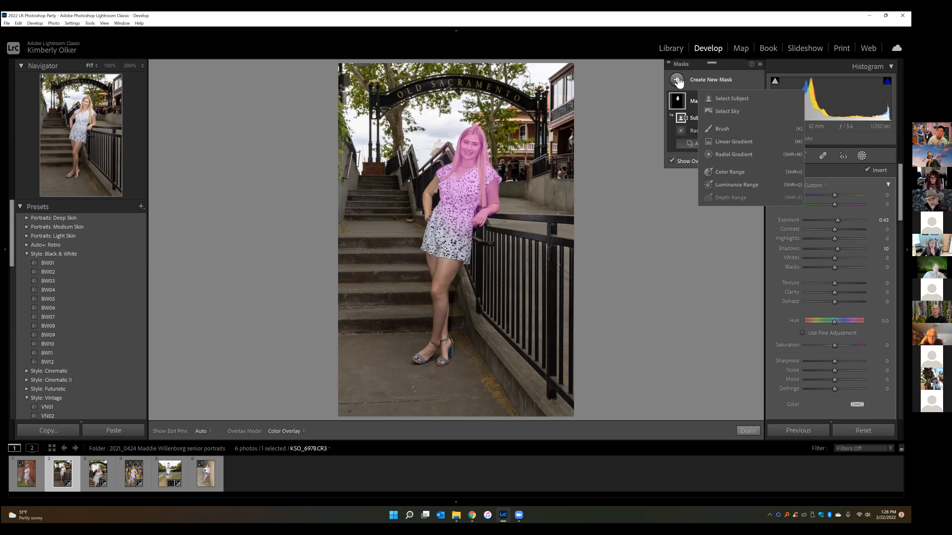
left_click(727, 101)
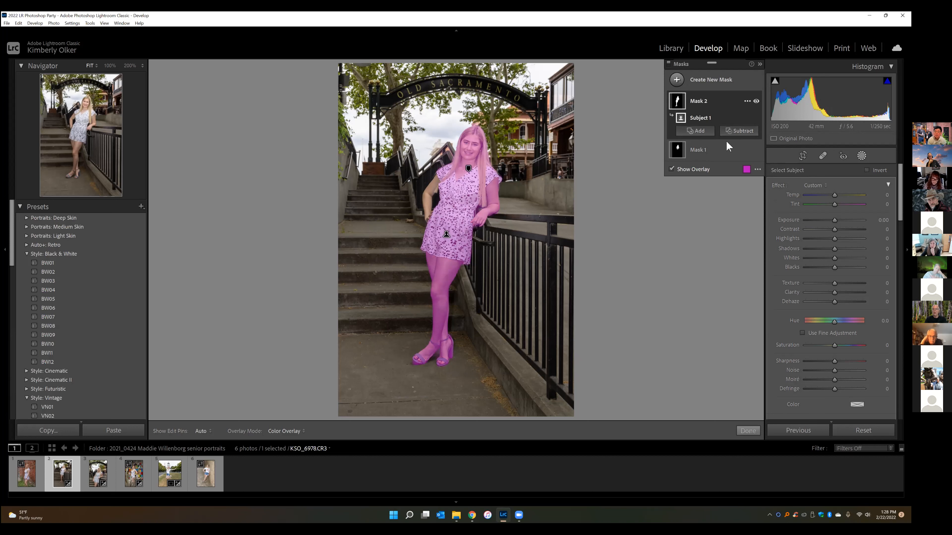
left_click_drag(835, 221, 830, 218)
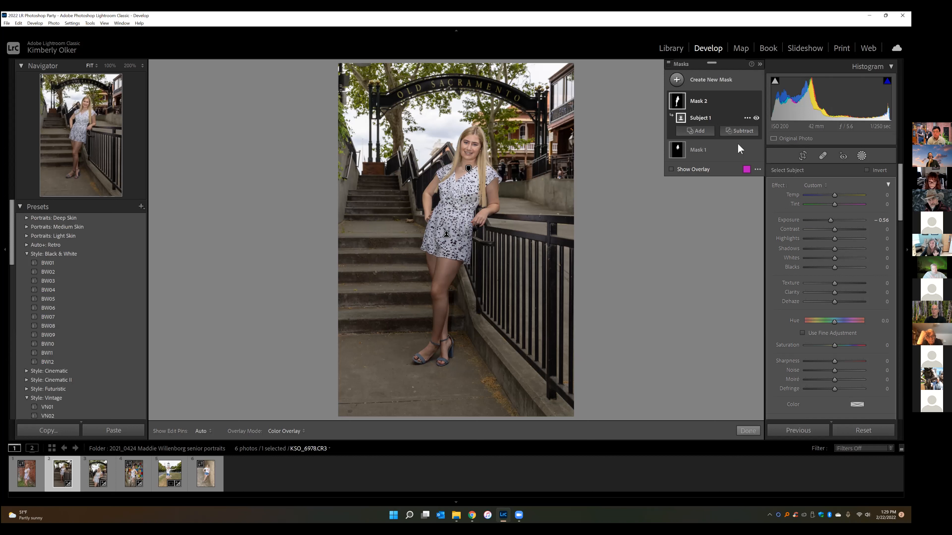
Step: Intersect the second subject mask with a linear gradient drawn from below her feet up to her waist, and finish masking
left_click(748, 118)
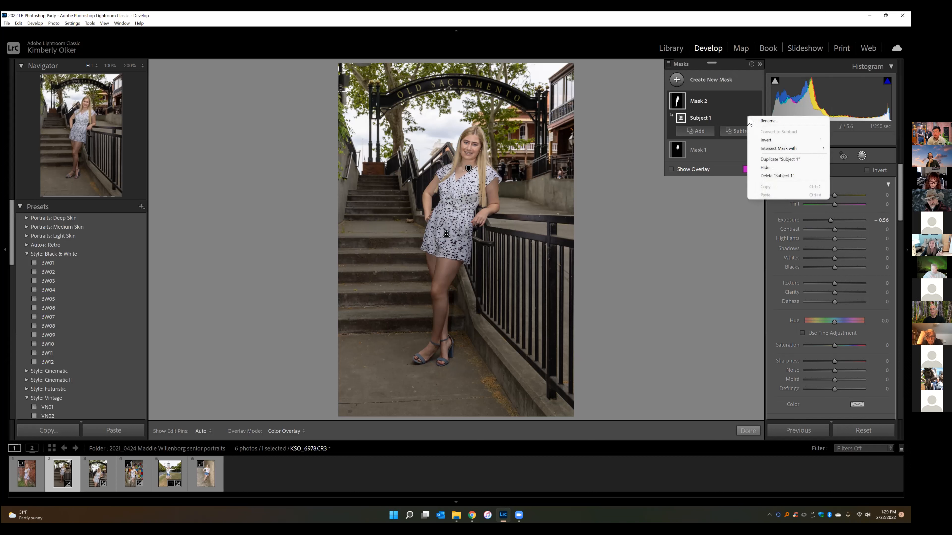
mouse_move(785, 152)
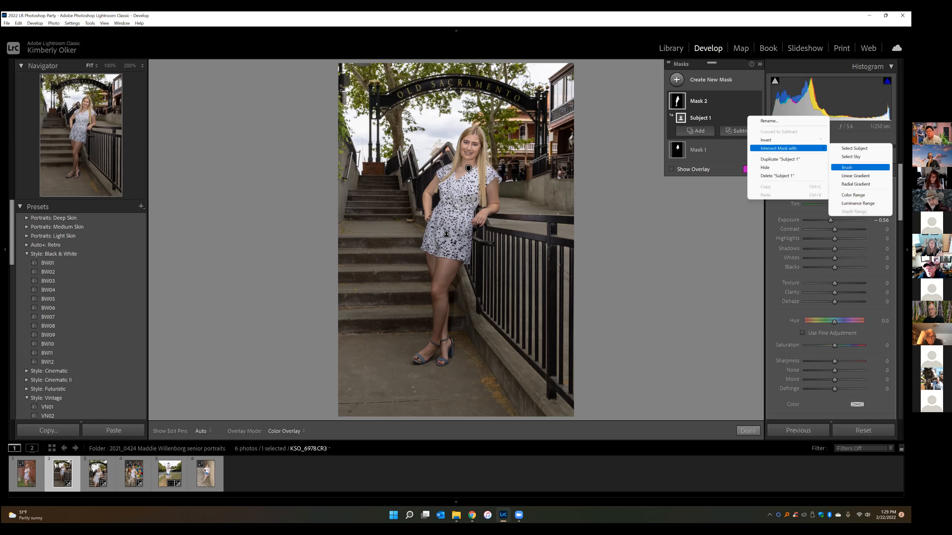
left_click(858, 176)
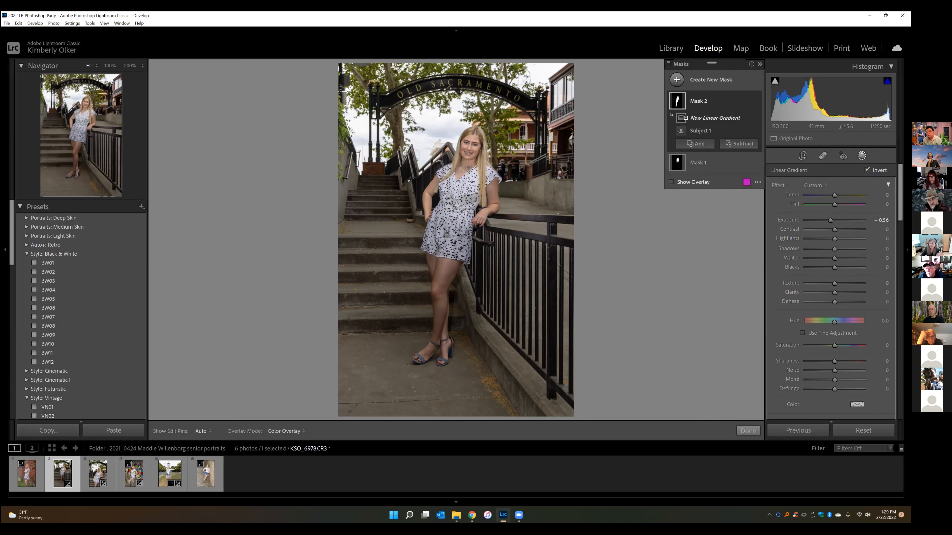
left_click(670, 183)
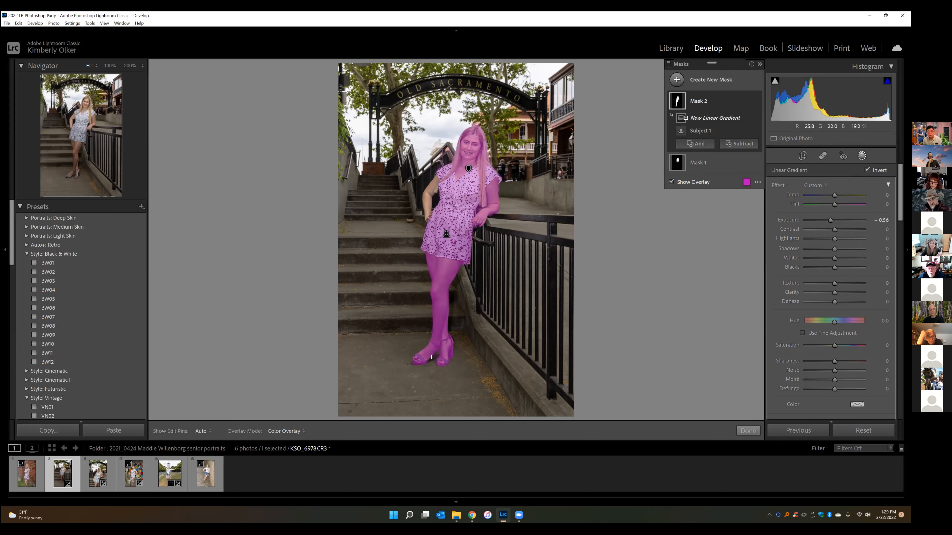
left_click_drag(432, 370, 452, 225)
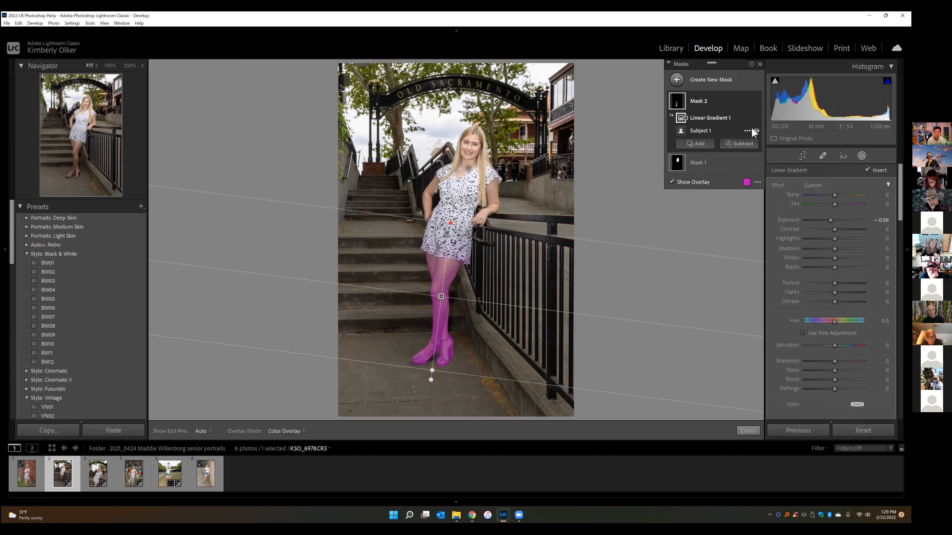
left_click(748, 431)
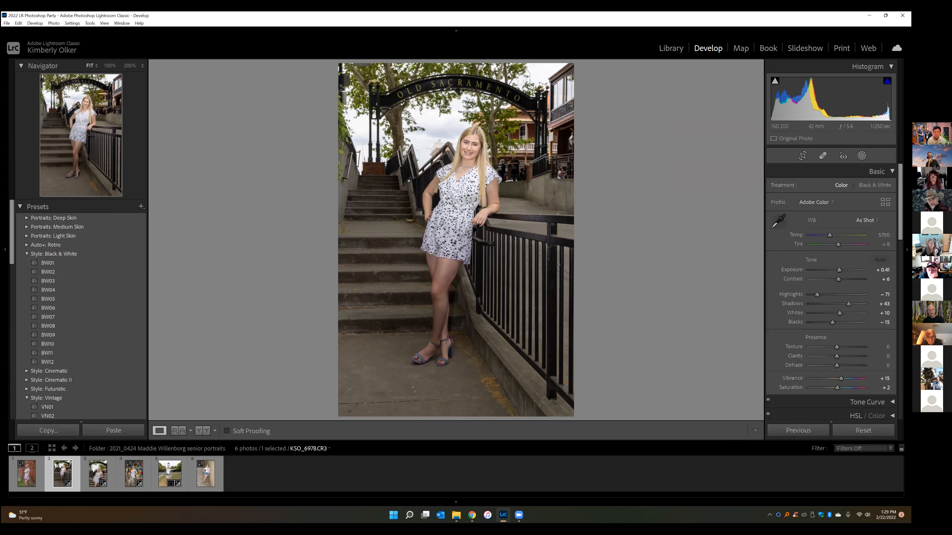
Step: Hide Mask 2 and create a new Select Subject mask with Exposure at -0.72
left_click(861, 156)
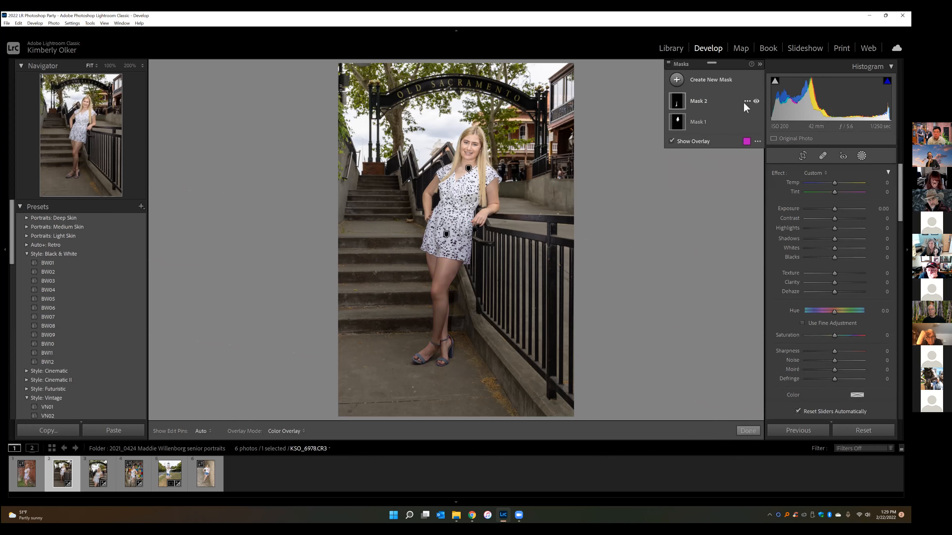
left_click(756, 101)
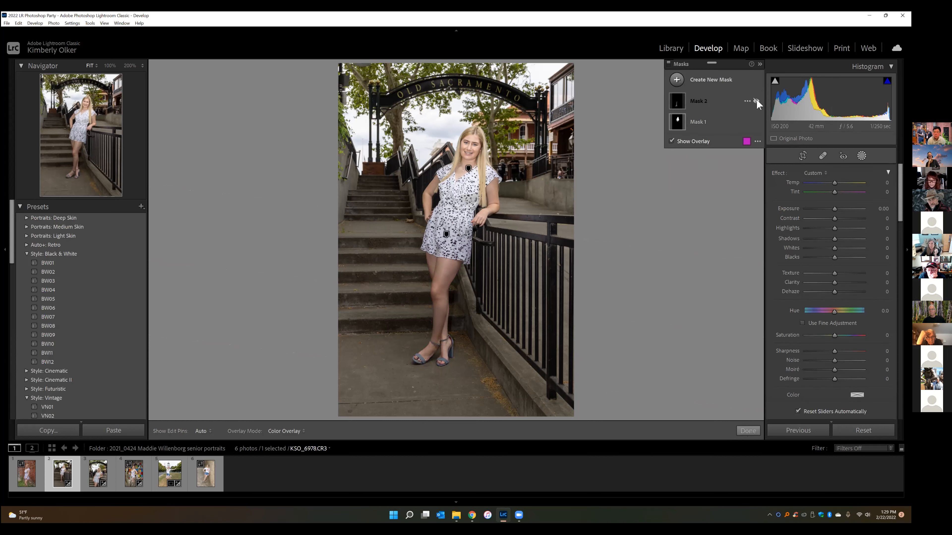
left_click(677, 80)
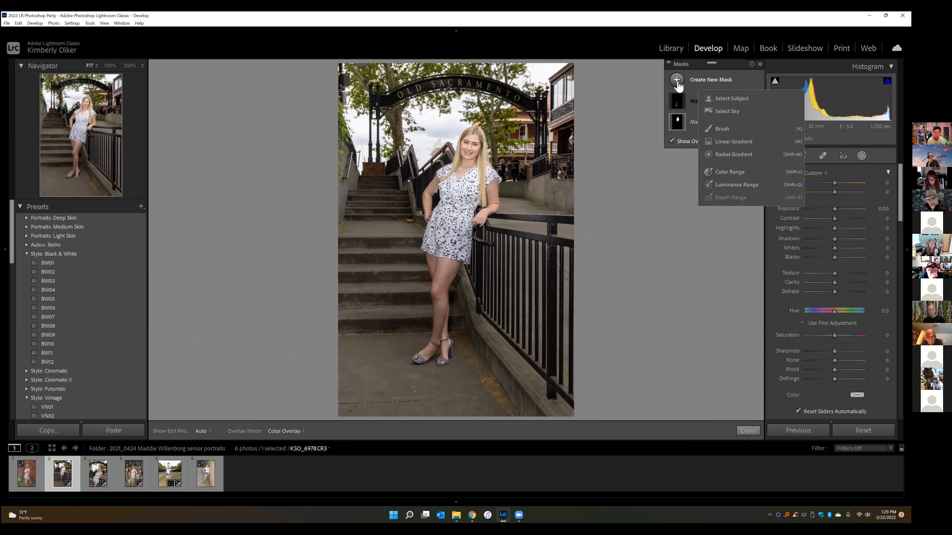
left_click(729, 99)
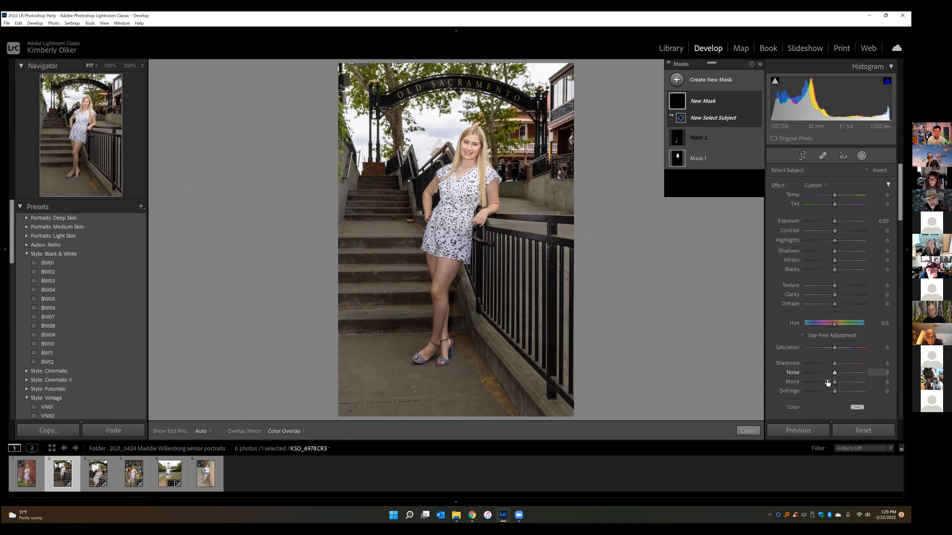
scroll(827, 381, "down", 2)
scroll(824, 328, "up", 1)
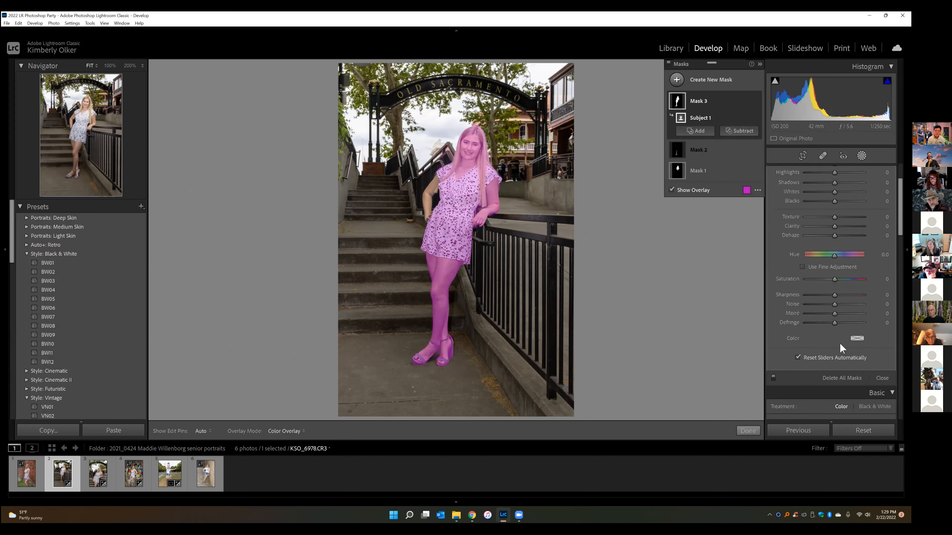
scroll(839, 342, "up", 2)
left_click_drag(833, 220, 829, 218)
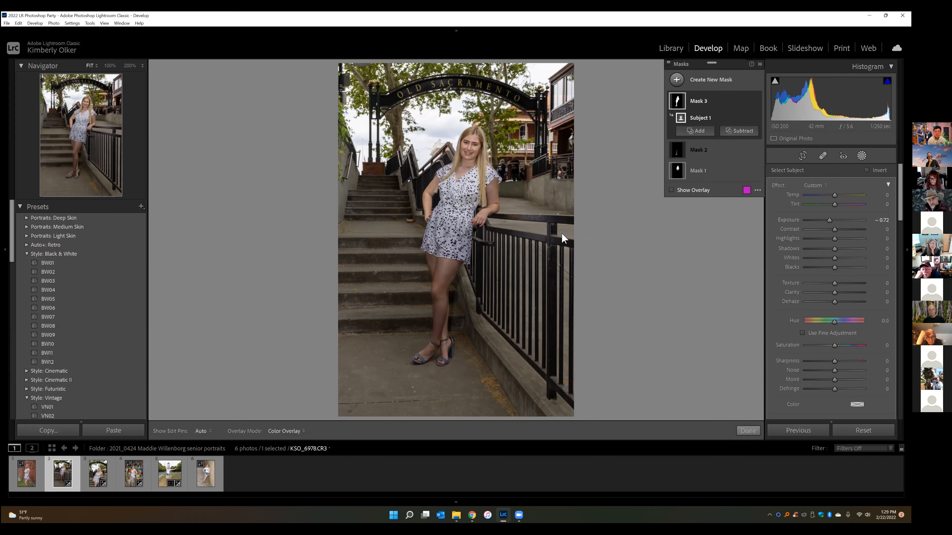
Step: With the overlay on, subtract a linear gradient from the new subject mask, running from her face down to the top of her thighs
left_click(671, 190)
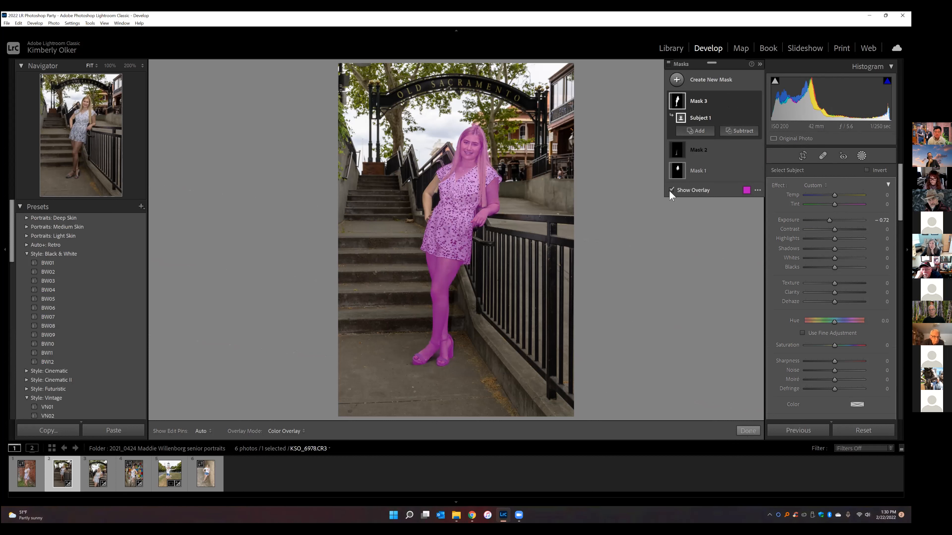
left_click(736, 132)
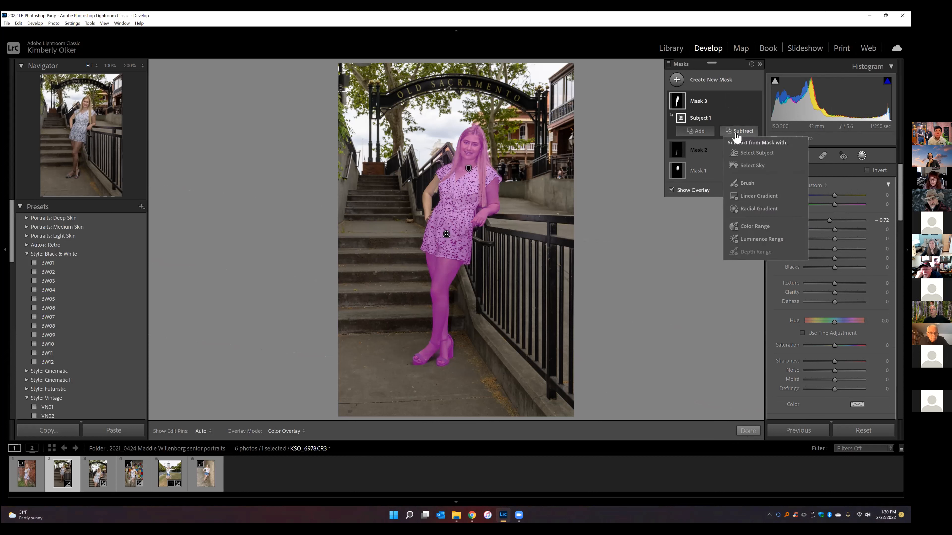
left_click(742, 196)
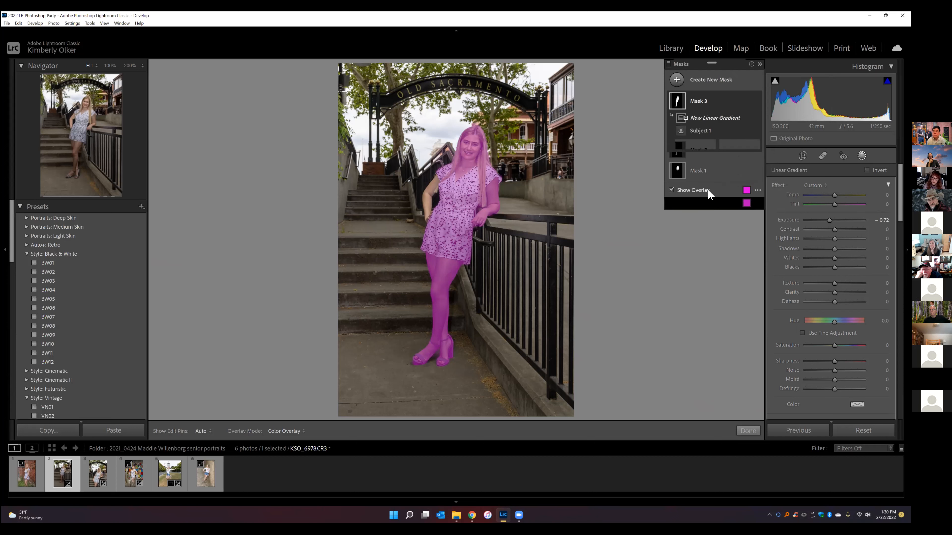
left_click_drag(464, 124, 442, 273)
left_click_drag(453, 200, 449, 220)
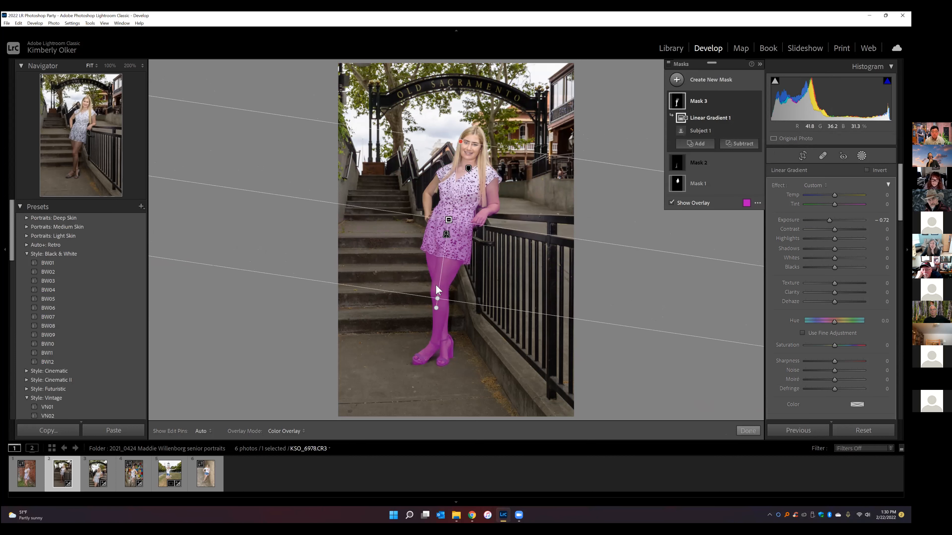
left_click_drag(435, 299, 443, 265)
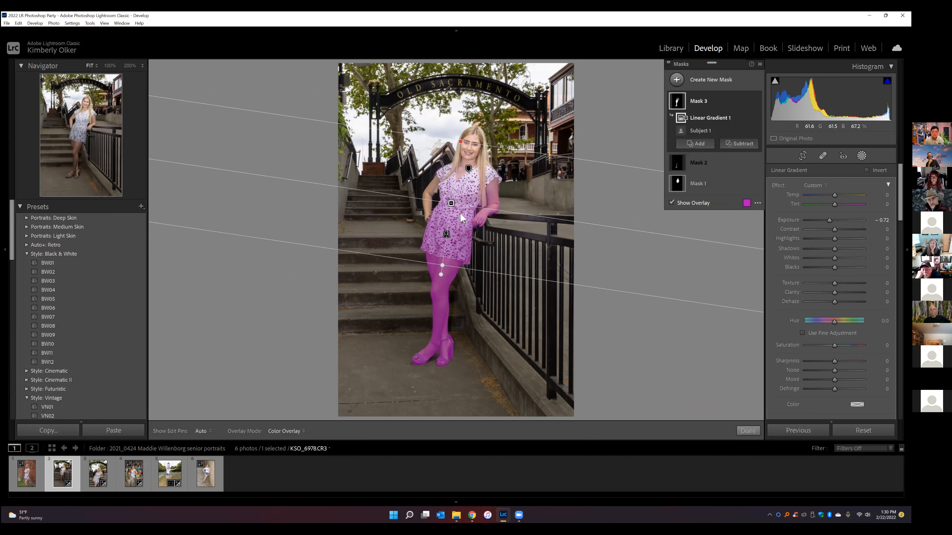
Step: Move the subtracting linear gradient down and shorten it so the mask fades in over her shorts, and finish masking
left_click_drag(452, 203, 446, 231)
left_click_drag(435, 293, 441, 265)
left_click_drag(449, 219, 445, 240)
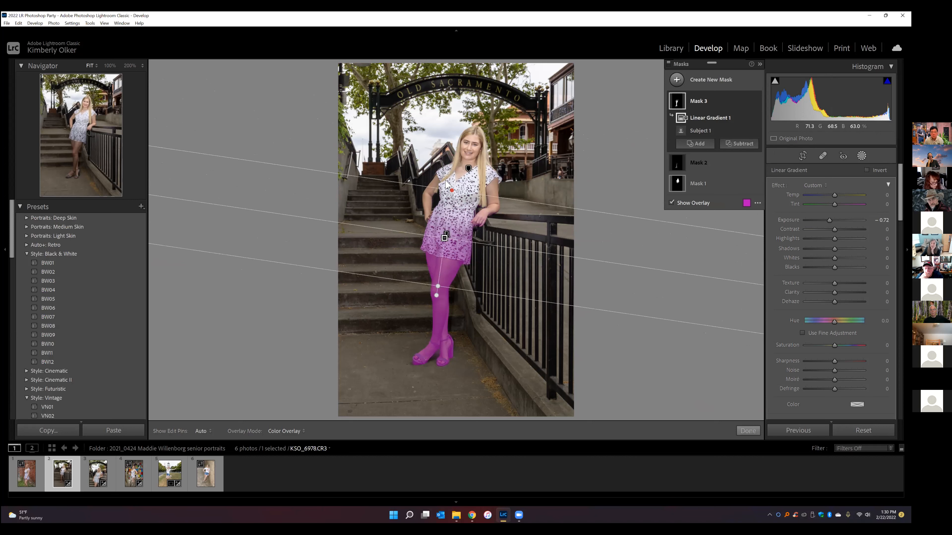
mouse_move(438, 286)
left_mouse_down()
mouse_move(439, 265)
mouse_move(440, 277)
left_mouse_up()
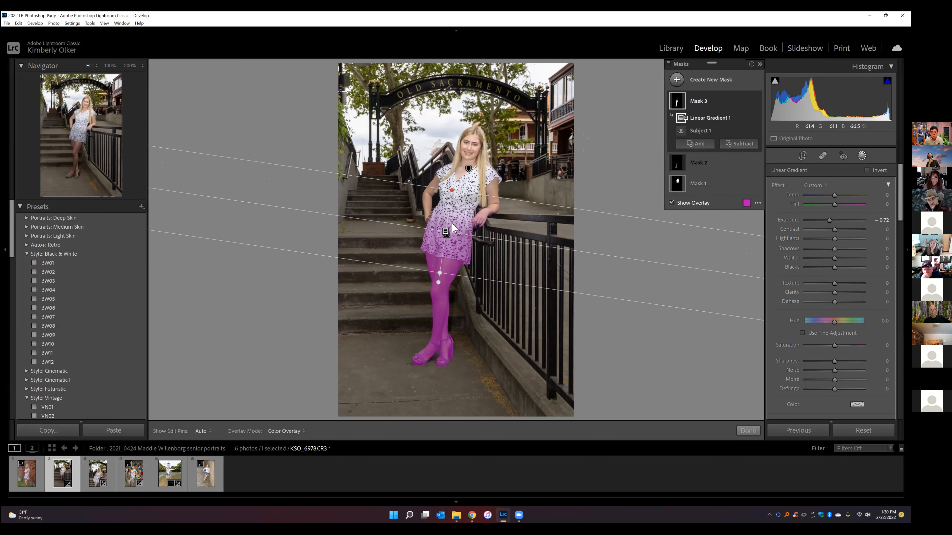
left_click_drag(445, 232, 454, 293)
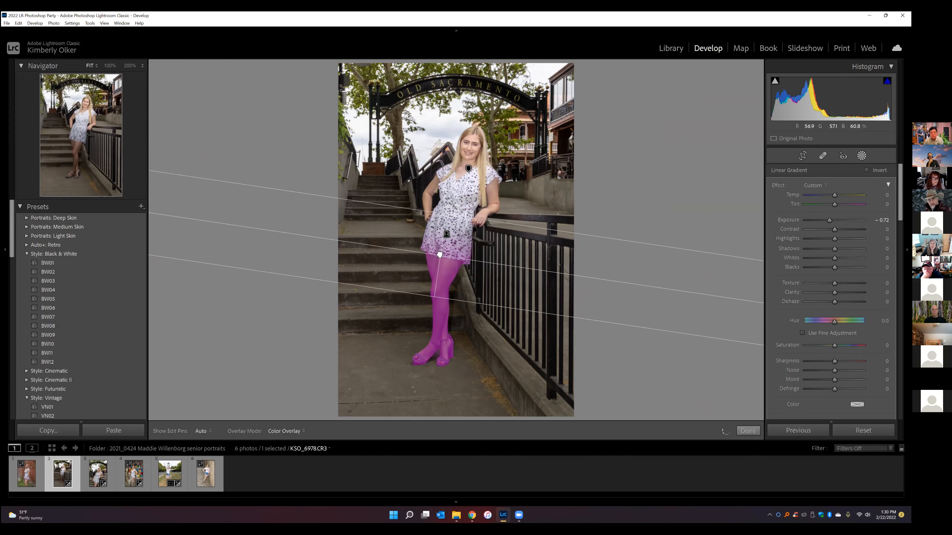
left_click(748, 431)
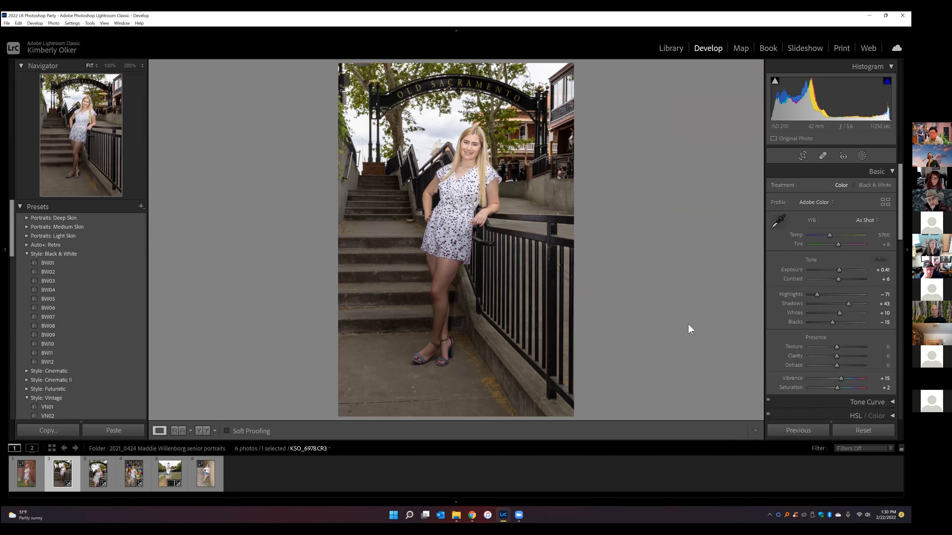
Step: Reopen masking, hide Mask 3, and create a new Select Subject mask with Exposure at -0.75
left_click(861, 155)
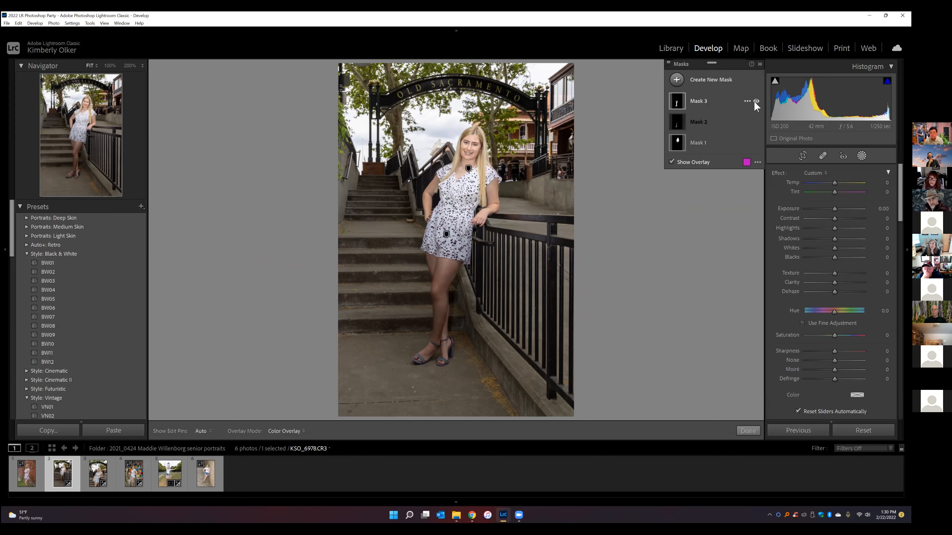
left_click(677, 80)
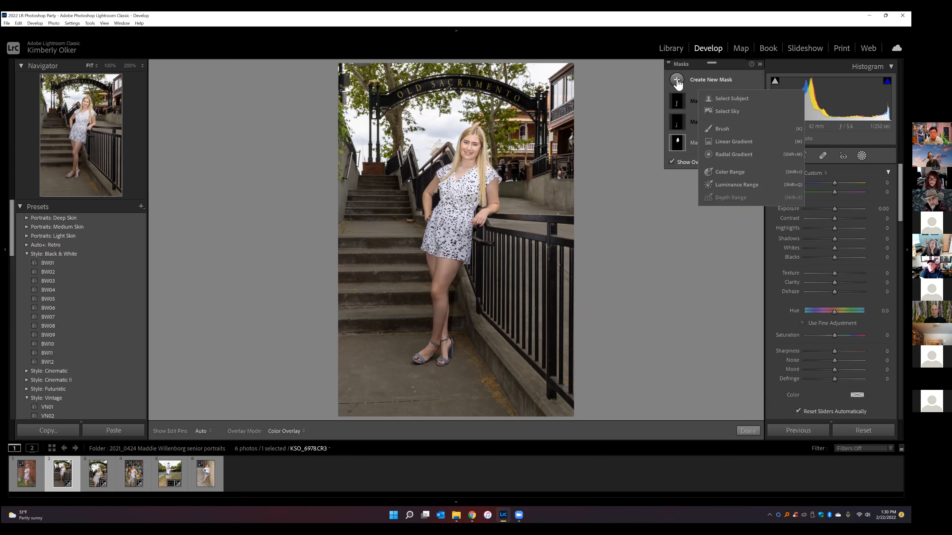
left_click(728, 94)
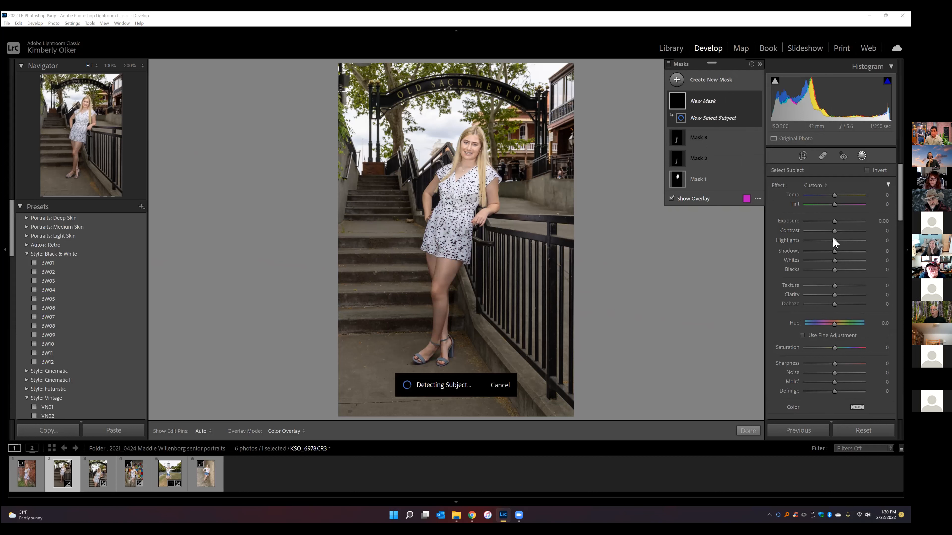
left_click_drag(833, 220, 829, 220)
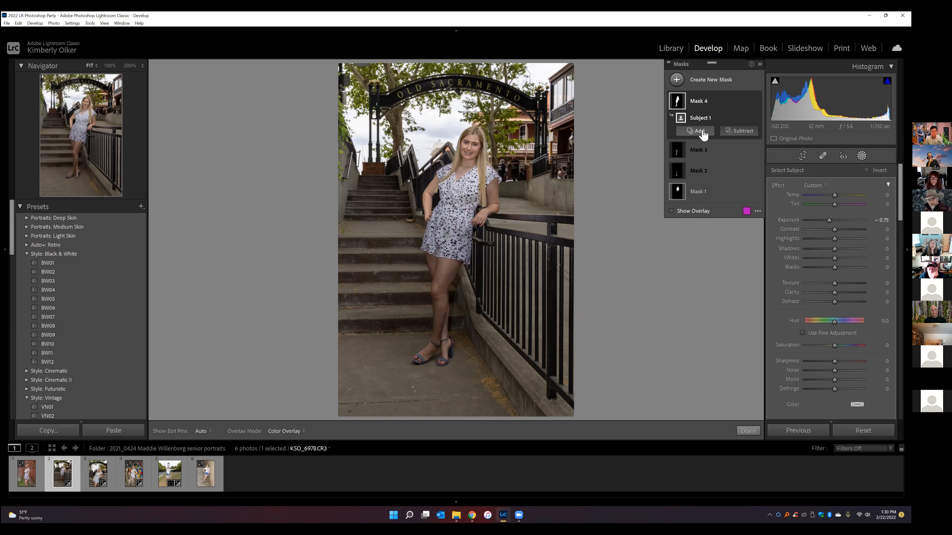
Step: Subtract an inverted linear gradient from Mask 4, drawn from her feet up to her shorts, and shift it slightly upward with the overlay on
left_click(731, 131)
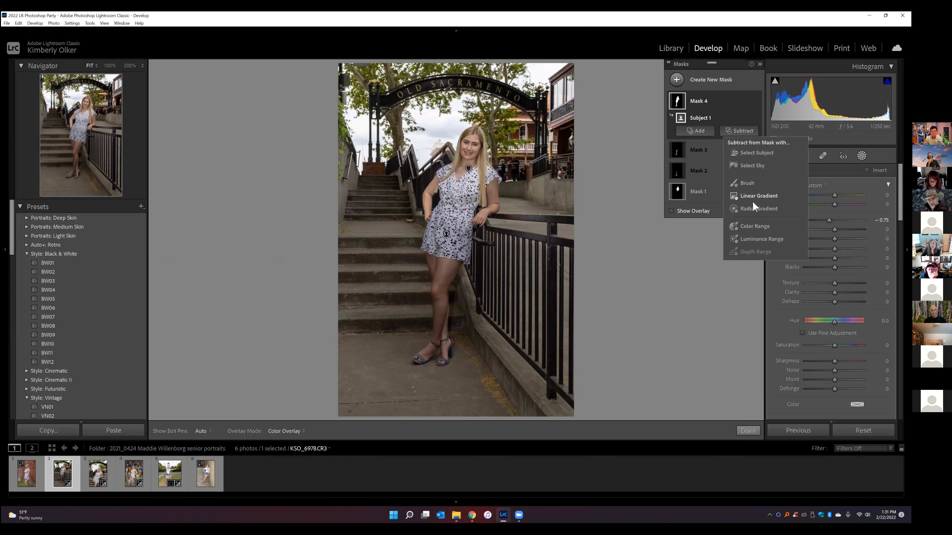
left_click(738, 195)
left_click_drag(430, 370, 450, 241)
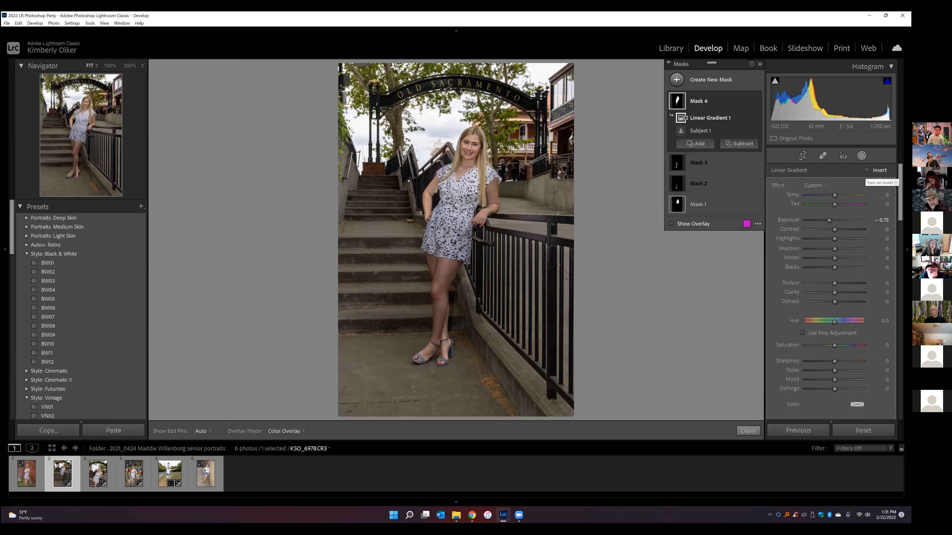
left_click(671, 224)
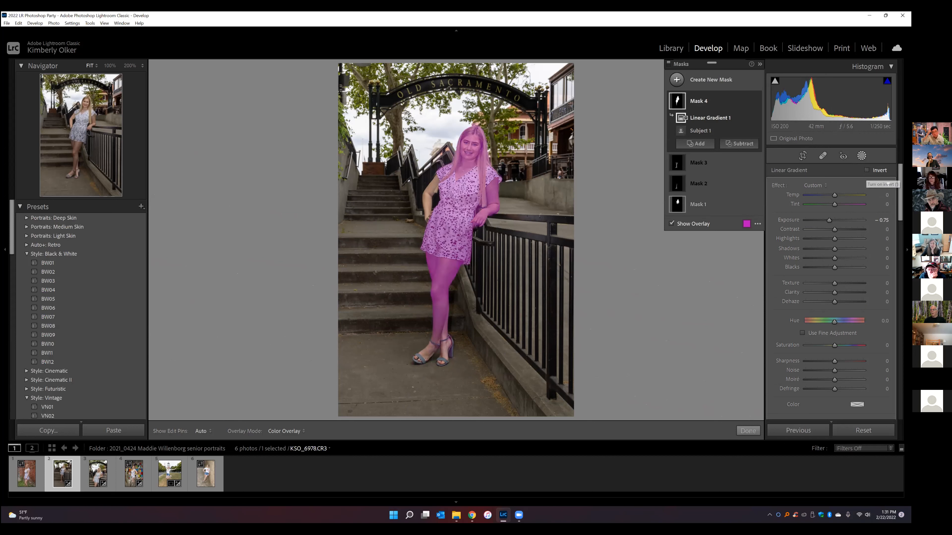
left_click(867, 169)
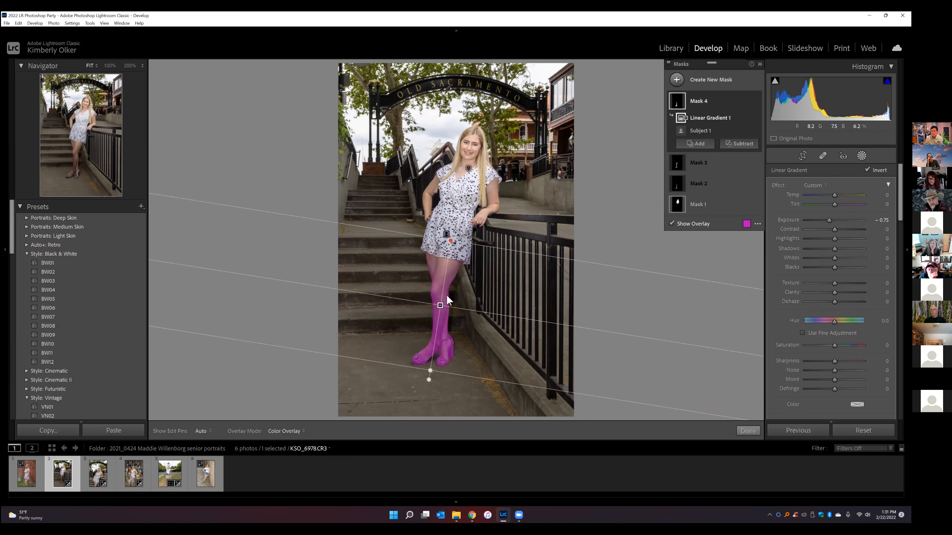
left_click_drag(439, 305, 440, 292)
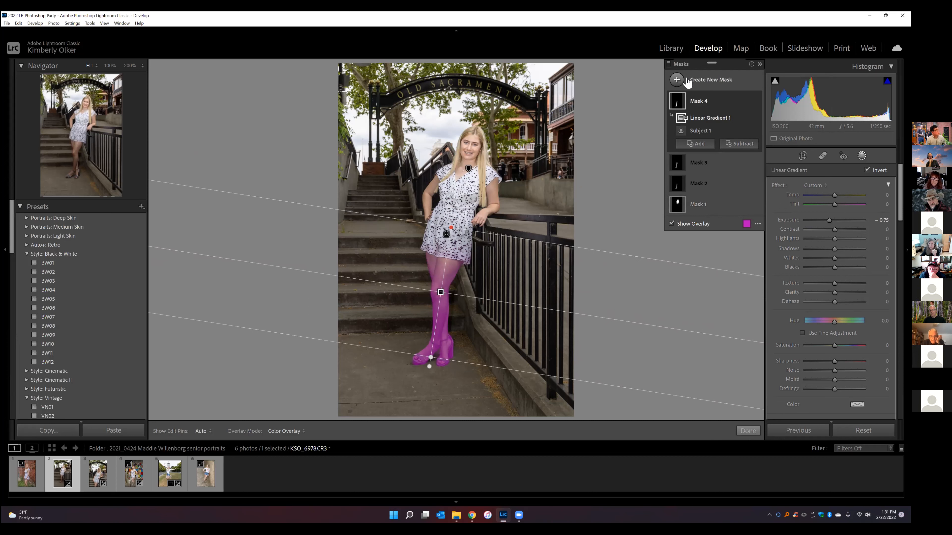
Step: Create a Select Sky mask and subtract the building beside the arch at the photo's upper right with a brush
left_click(676, 80)
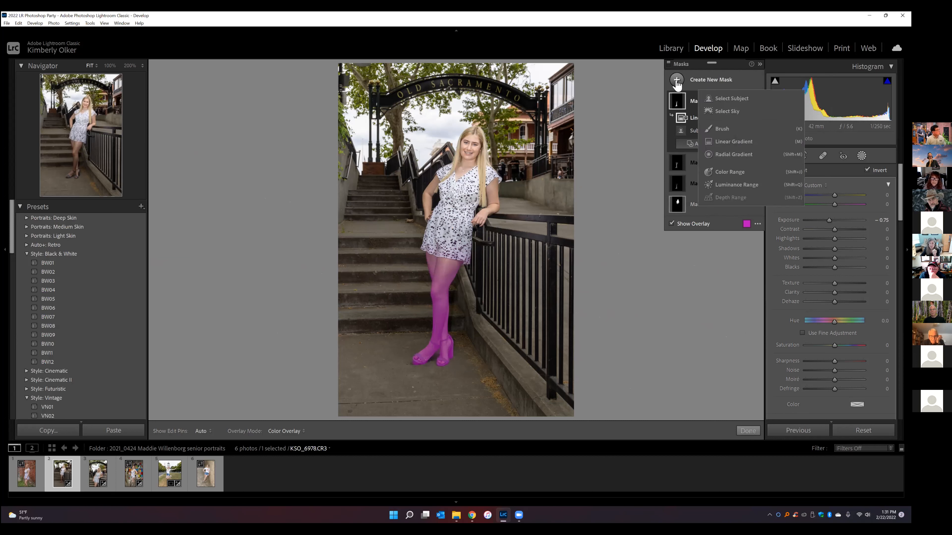
left_click(728, 111)
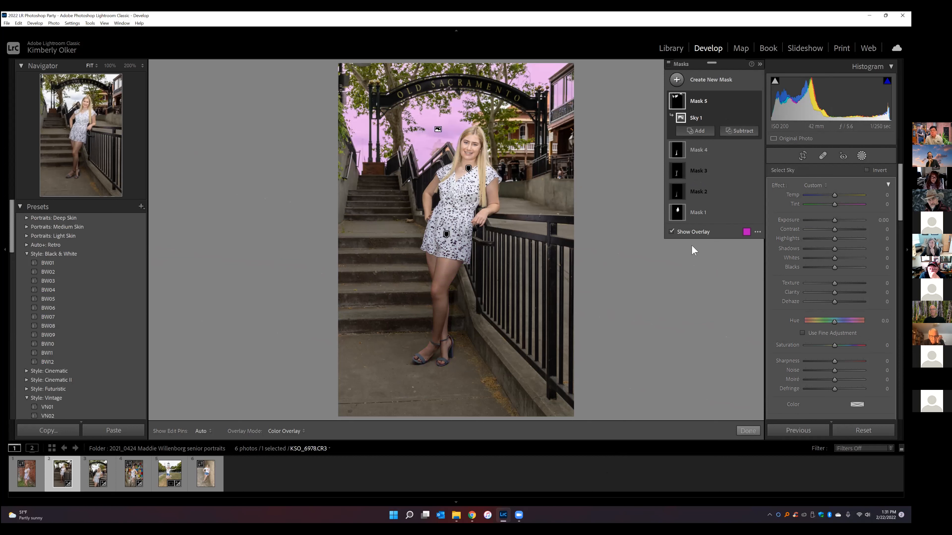
left_click(741, 132)
left_click(747, 185)
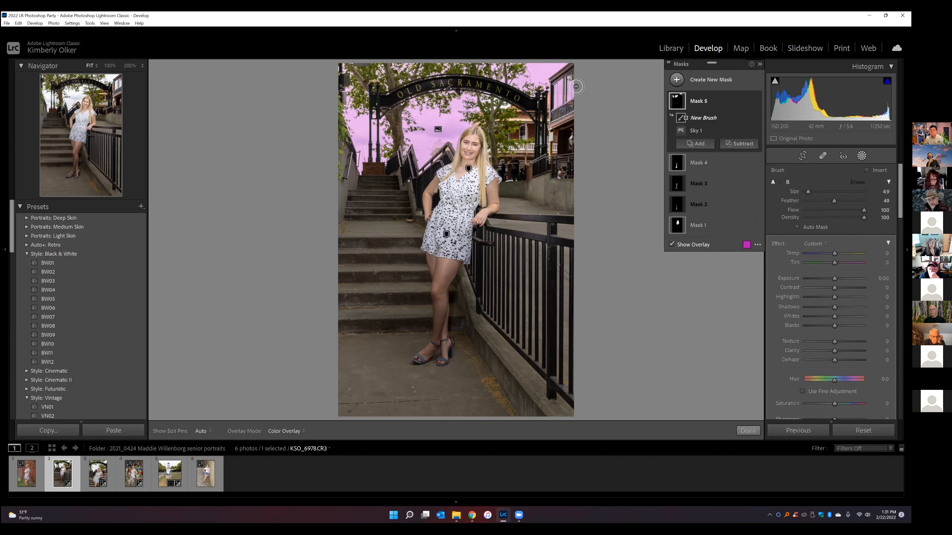
key("h")
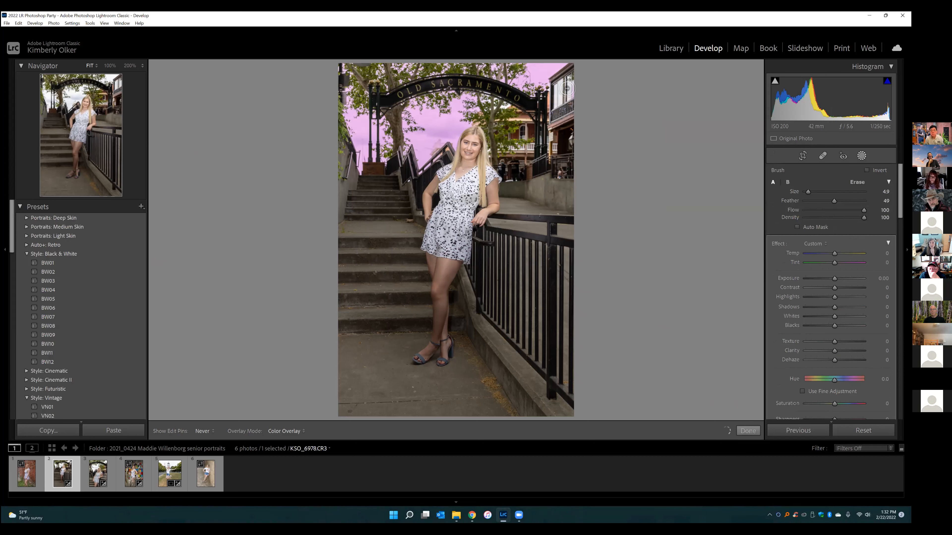
key("h")
left_click_drag(568, 222, 567, 222)
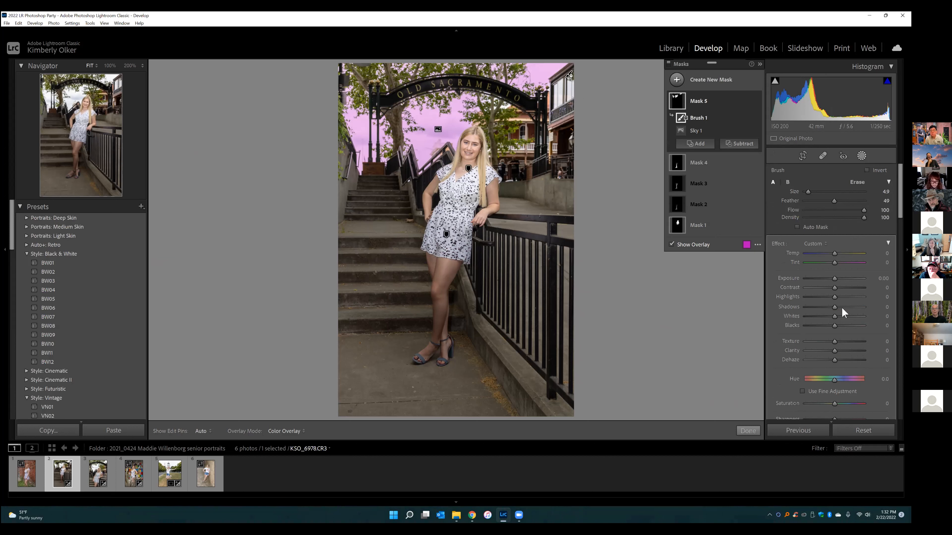
Step: With the overlay off, set the sky mask's Exposure to -0.29 and lower its Highlights, then hide the mask and finish masking
key("o")
left_click_drag(836, 277, 830, 295)
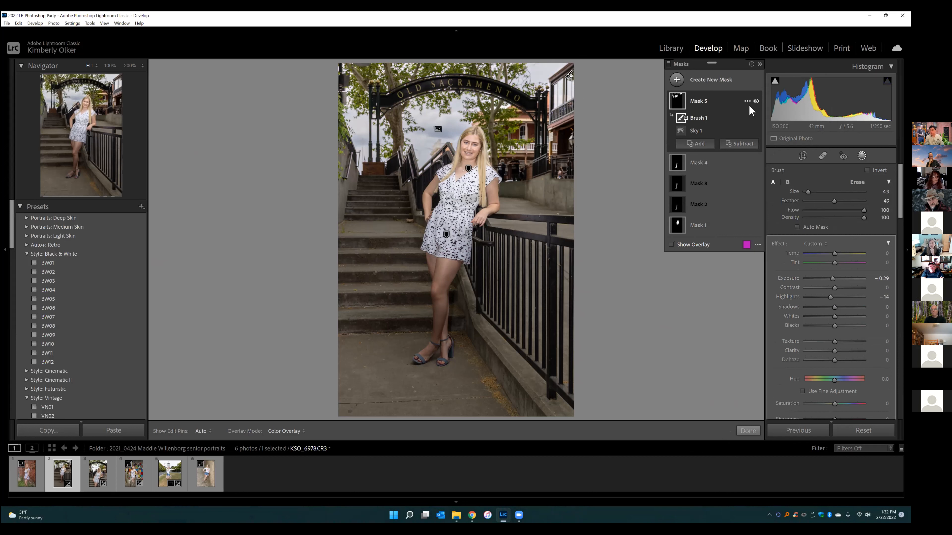
left_click(756, 101)
left_click(756, 101)
left_click(756, 101)
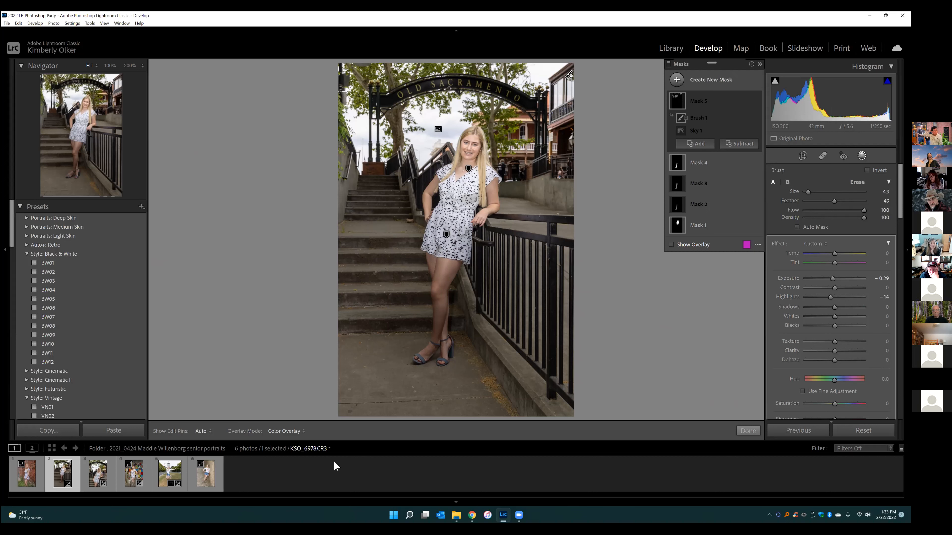
left_click(748, 431)
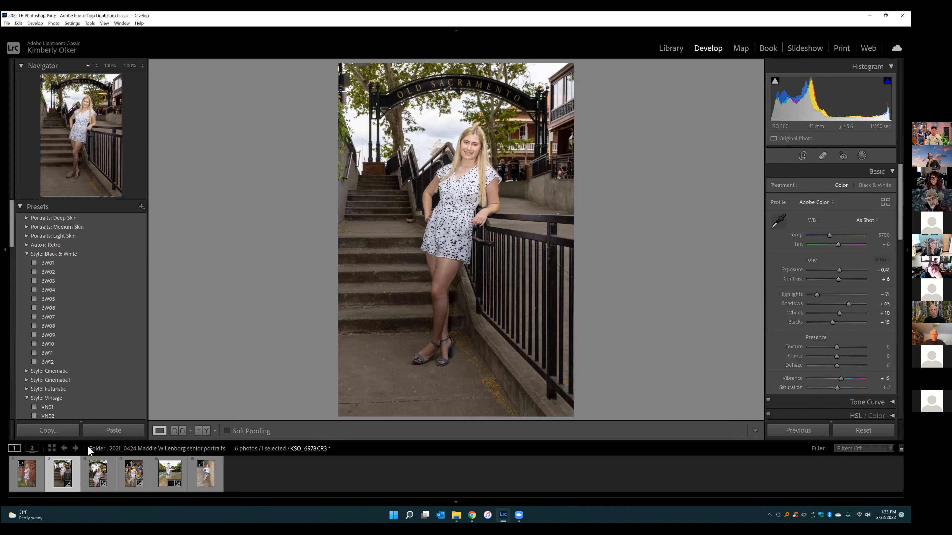
Step: Open the brick wall photo KSO_6963, add a Select Subject mask with Exposure at 0.59, and finish masking
left_click(93, 481)
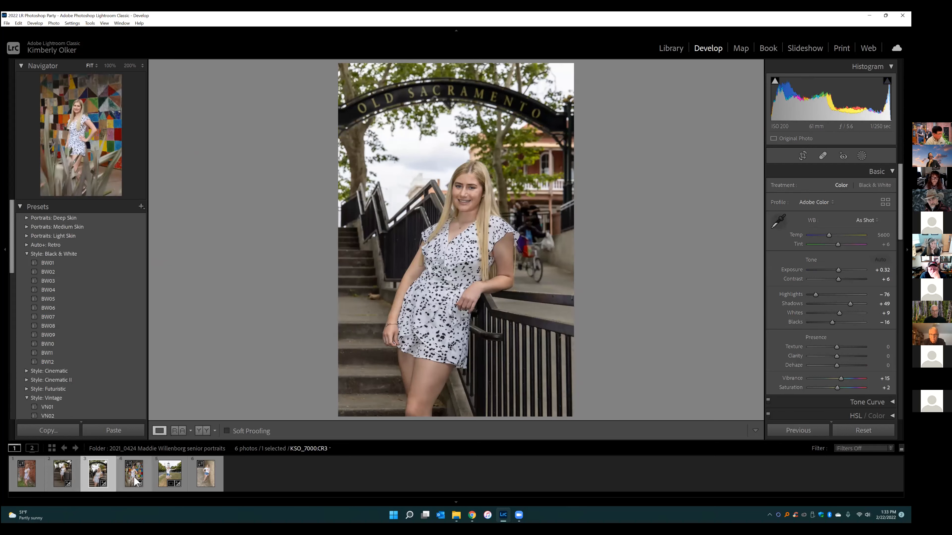
left_click(29, 480)
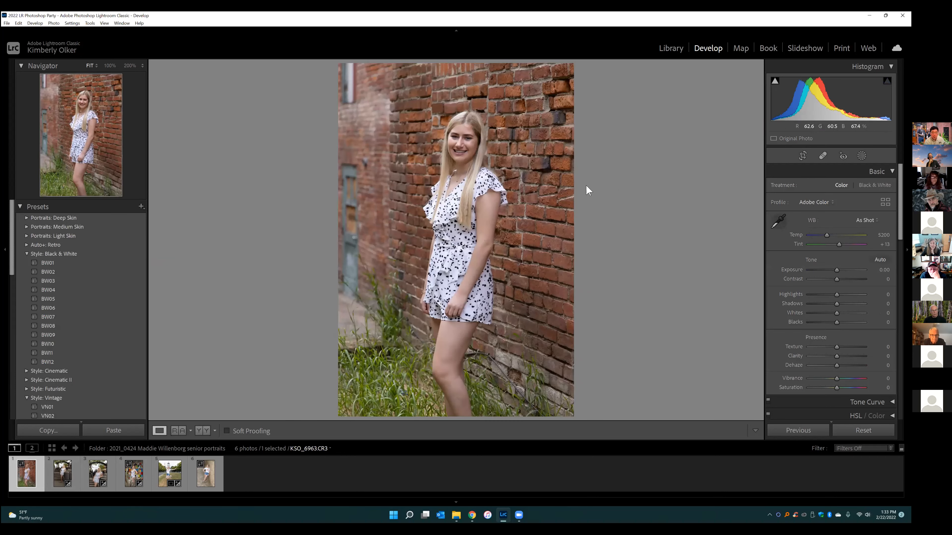
left_click(861, 155)
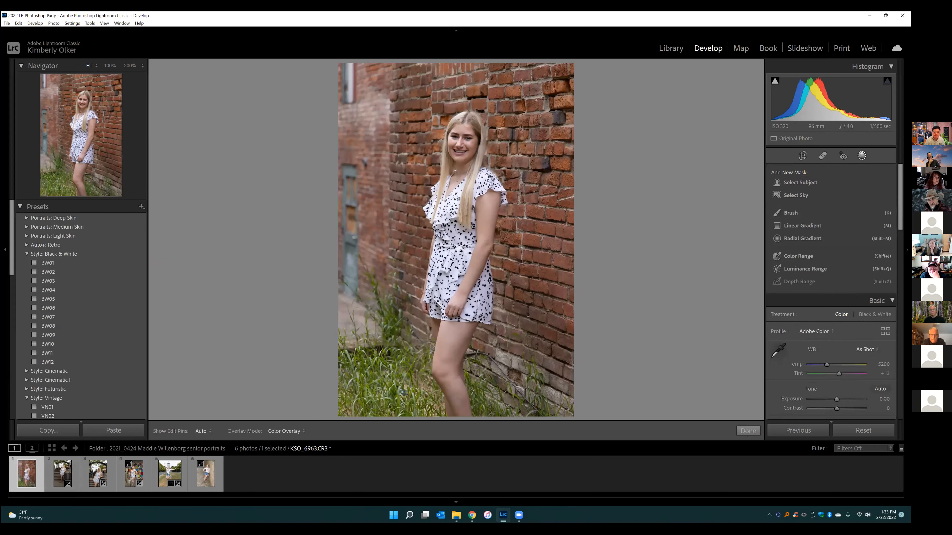
left_click(812, 183)
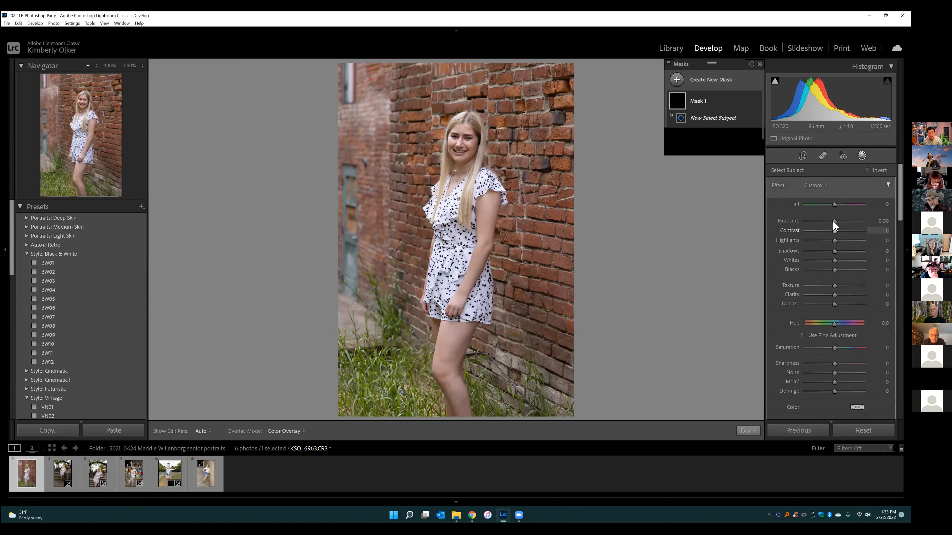
left_click_drag(835, 221, 838, 220)
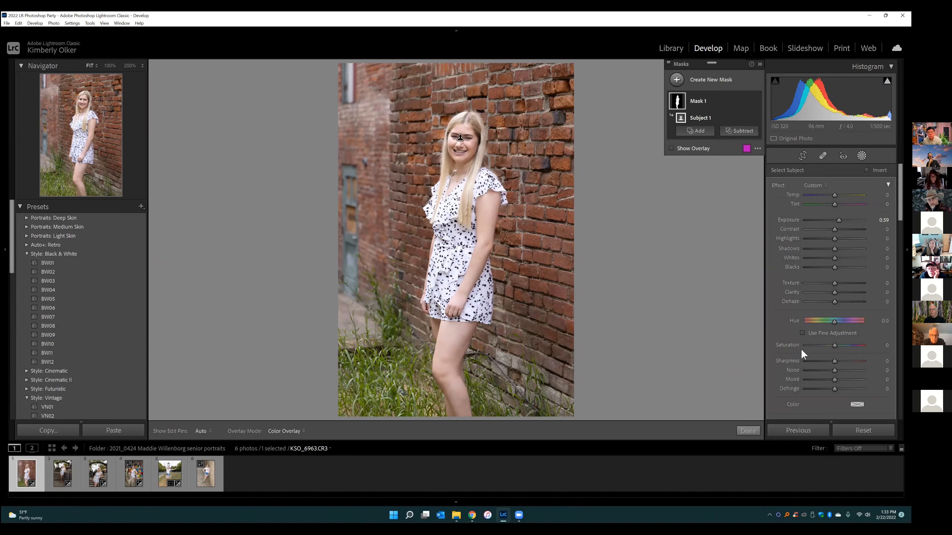
left_click(748, 431)
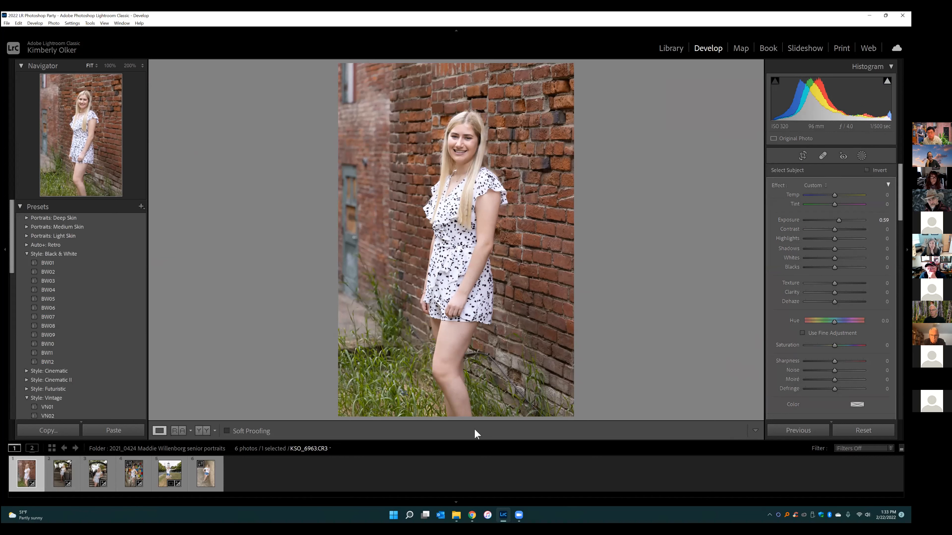
Step: Paste the brick wall photo's settings onto KSO_6978 and recompute the Subject 1 selection in its Mask 1
left_click(62, 475)
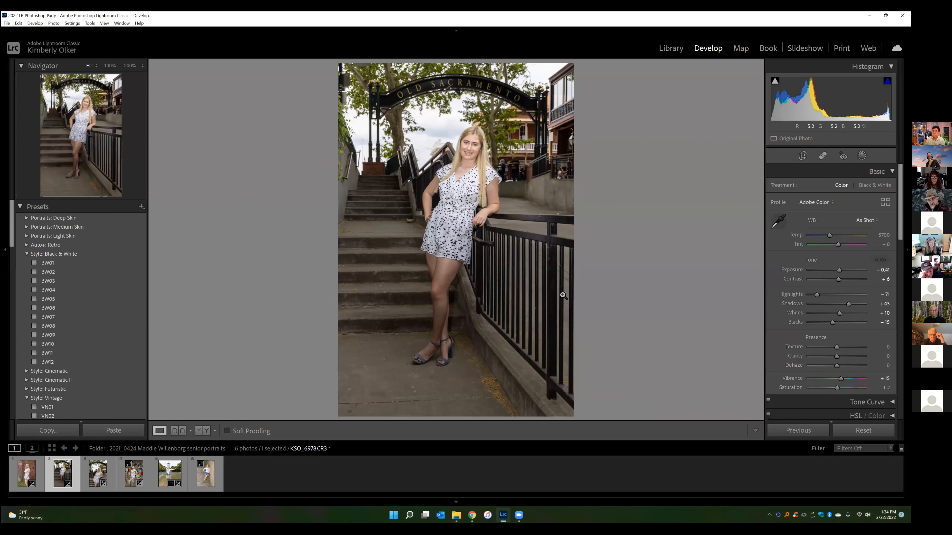
key("ctrl+shift+v")
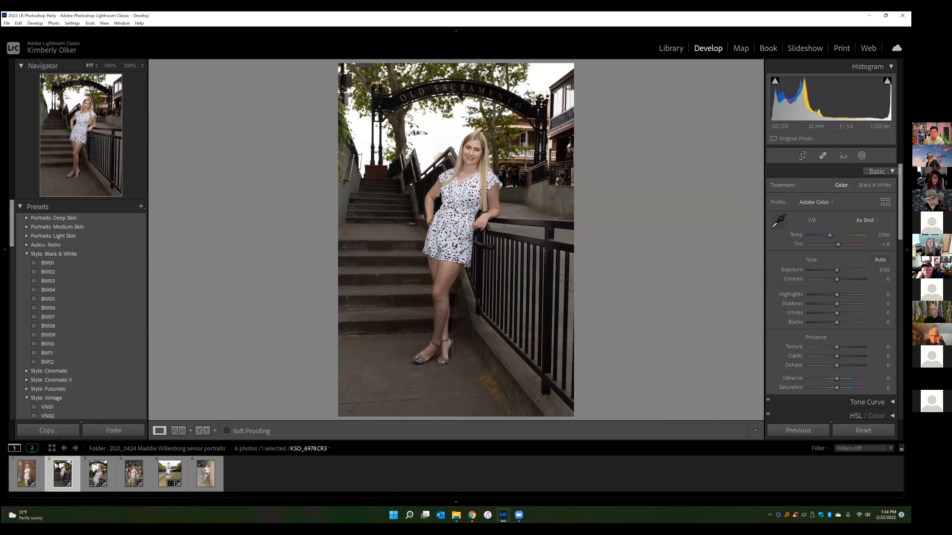
left_click(862, 155)
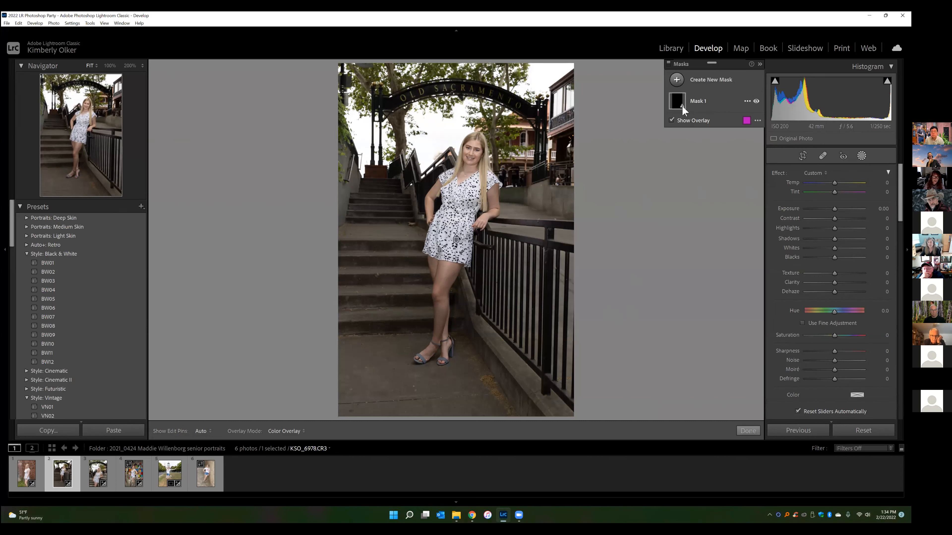
left_click(697, 99)
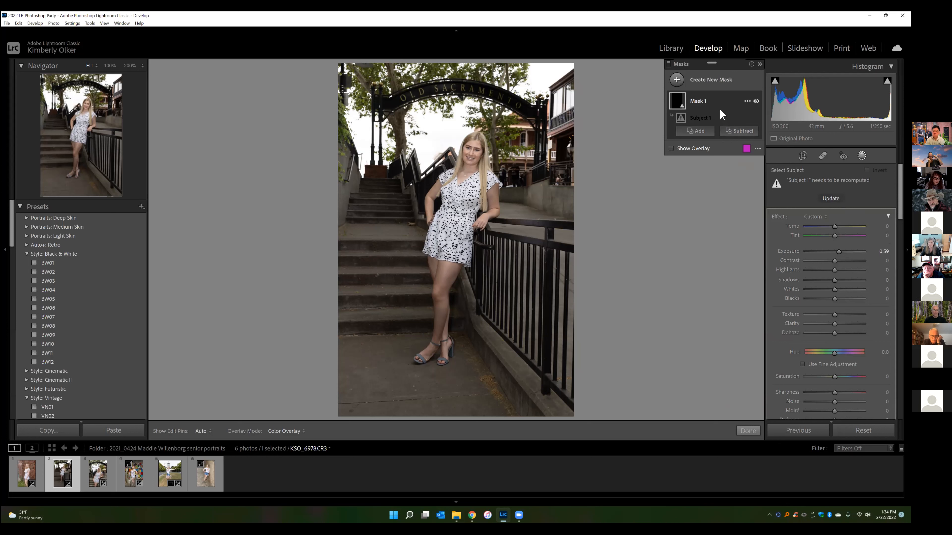
left_click(831, 198)
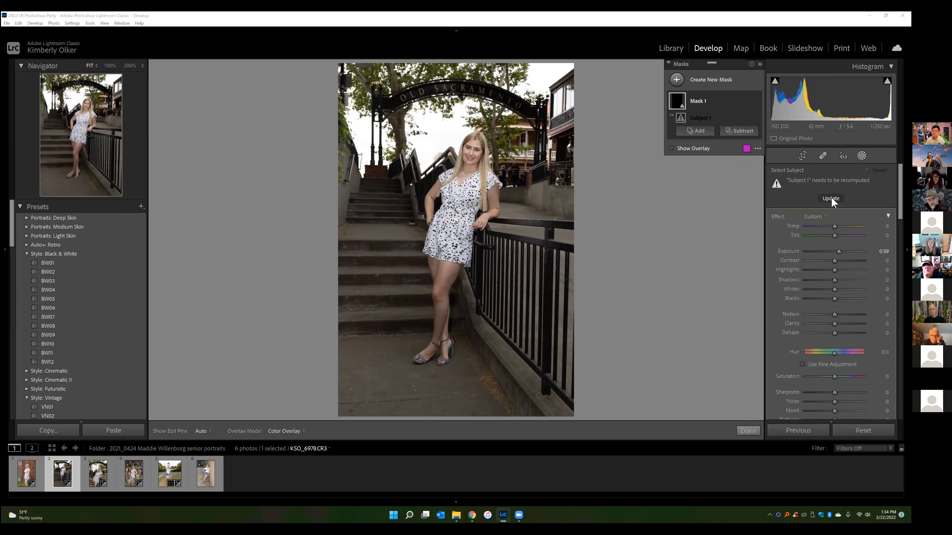
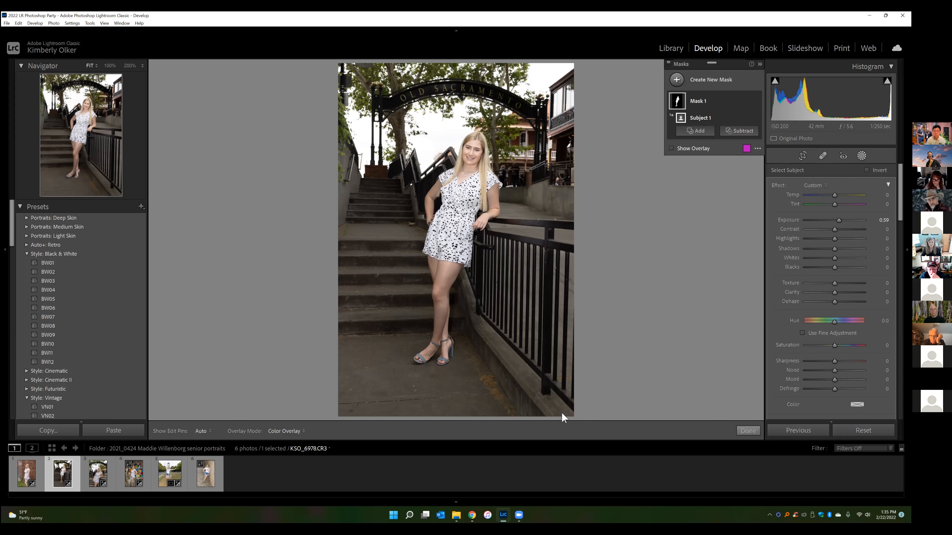
Step: Switch to the Library module and open KSO_6978 for editing in Adobe Photoshop 2022
left_click(670, 52)
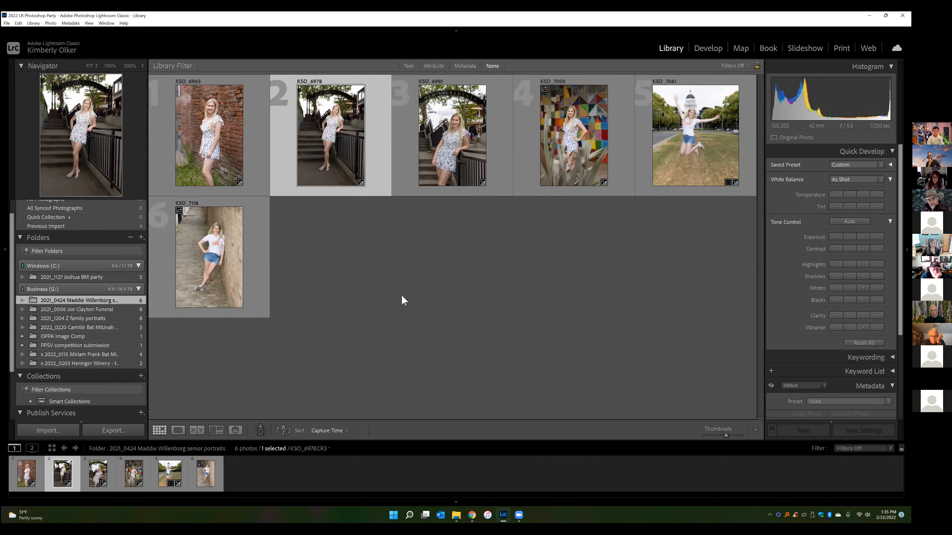
right_click(338, 146)
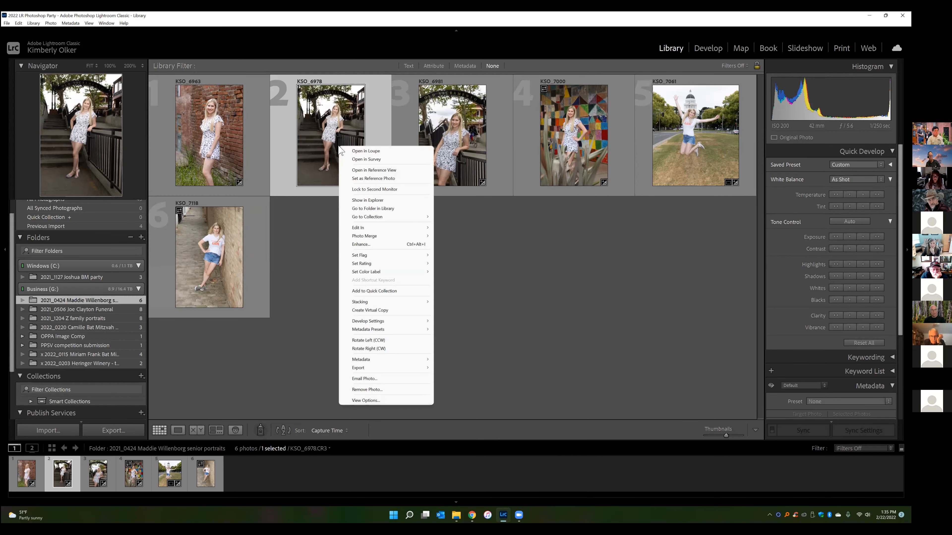
mouse_move(383, 227)
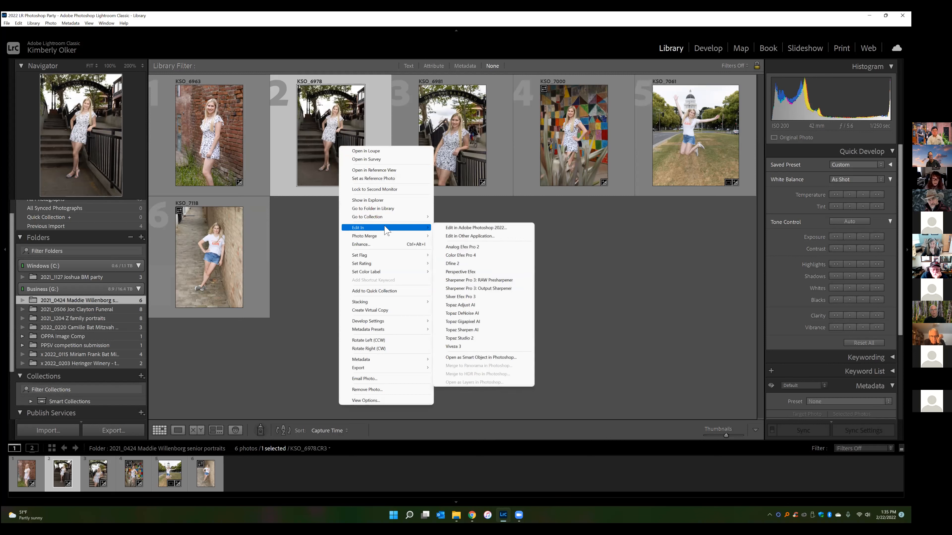
left_click(455, 226)
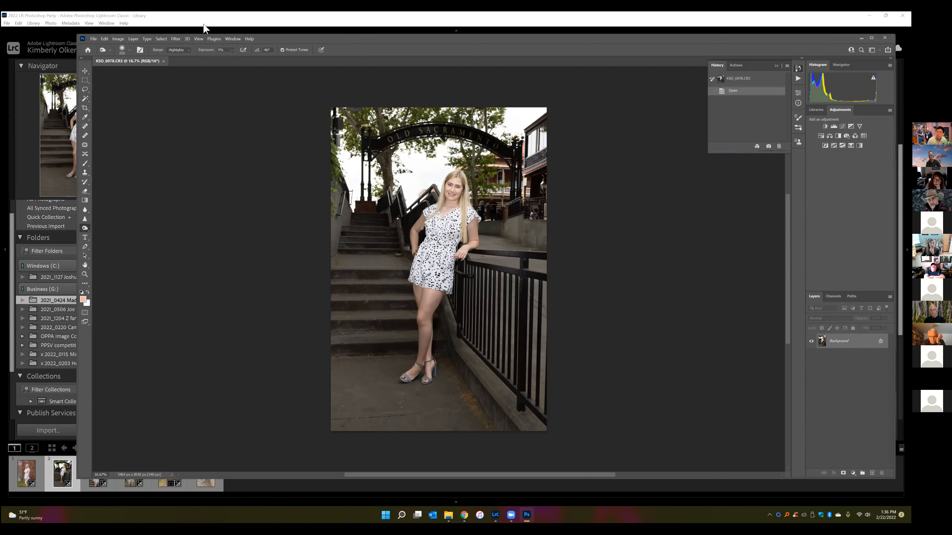
Step: Start the Camera Raw Filter on KSO_6978 in Photoshop and create a Select Subject mask
left_click(133, 39)
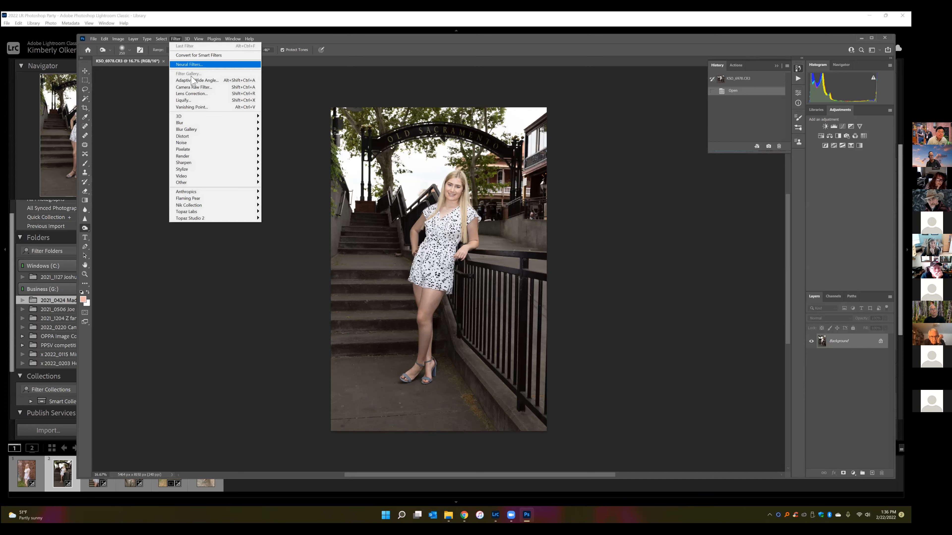
left_click(194, 87)
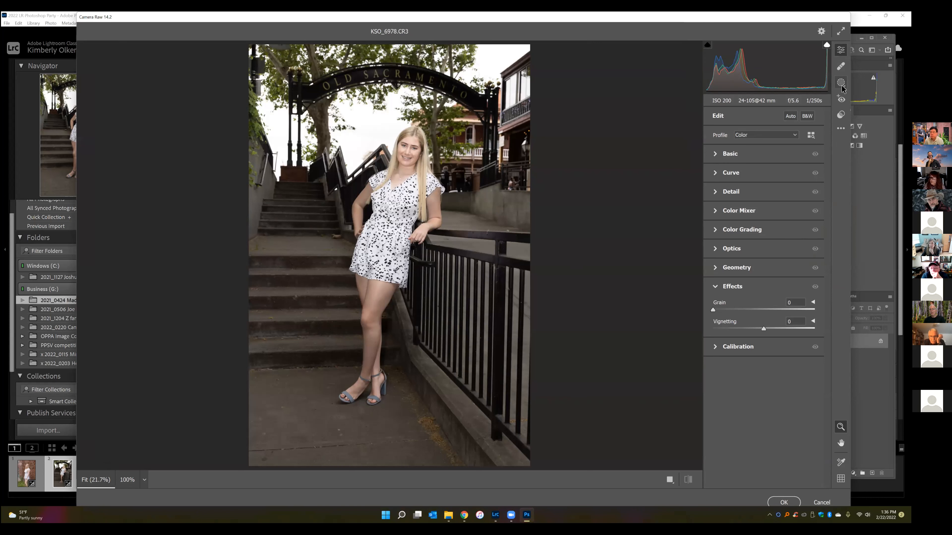
left_click(841, 82)
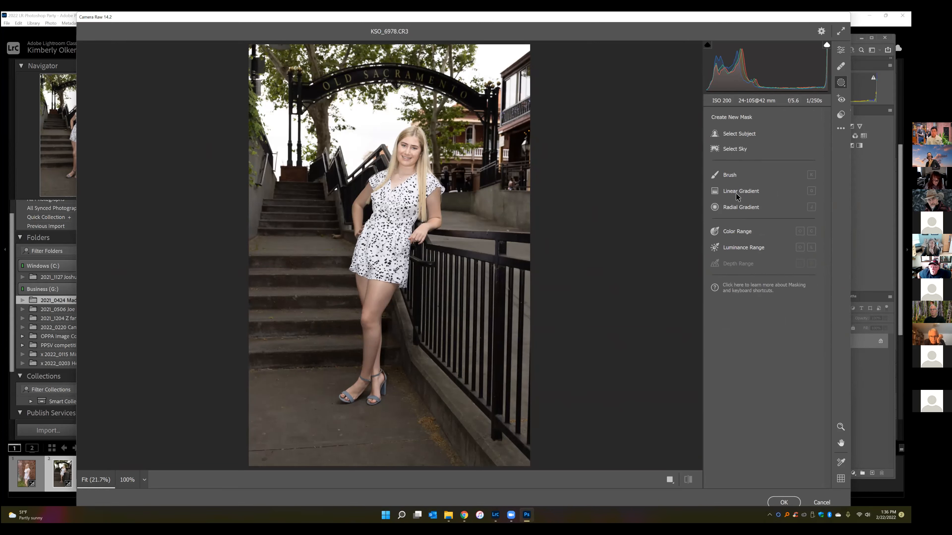
left_click(734, 132)
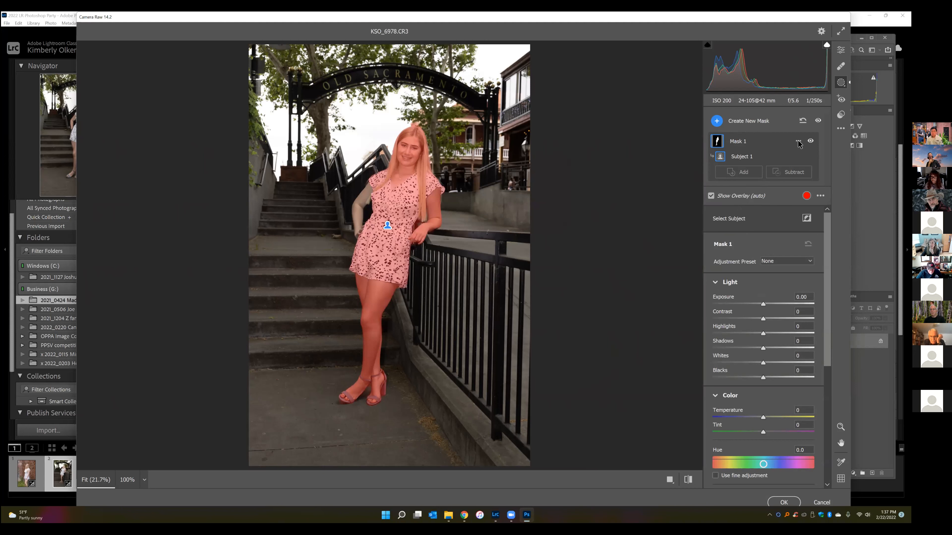
Step: Add a brush component to Mask 1, paint over the woman's unselected bent arm, and set the brush to erase
left_click(799, 143)
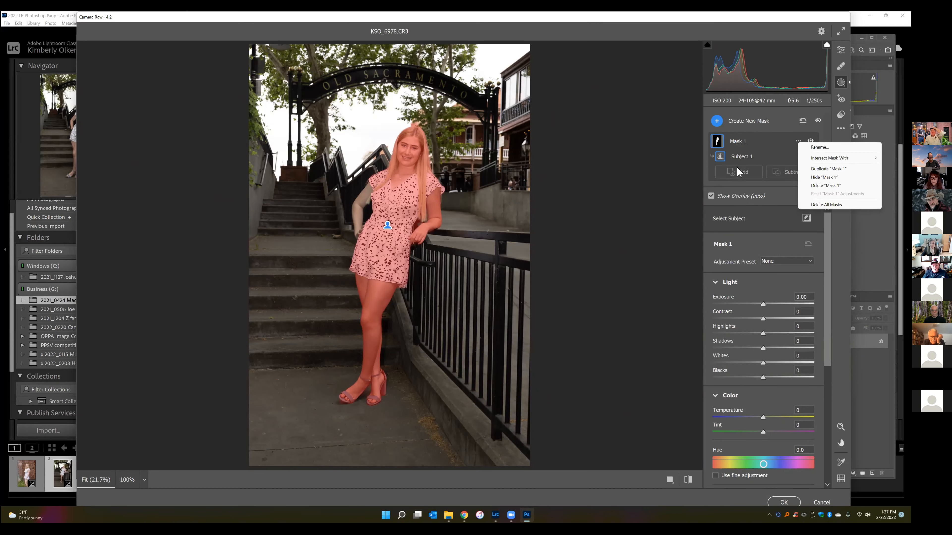
left_click(759, 145)
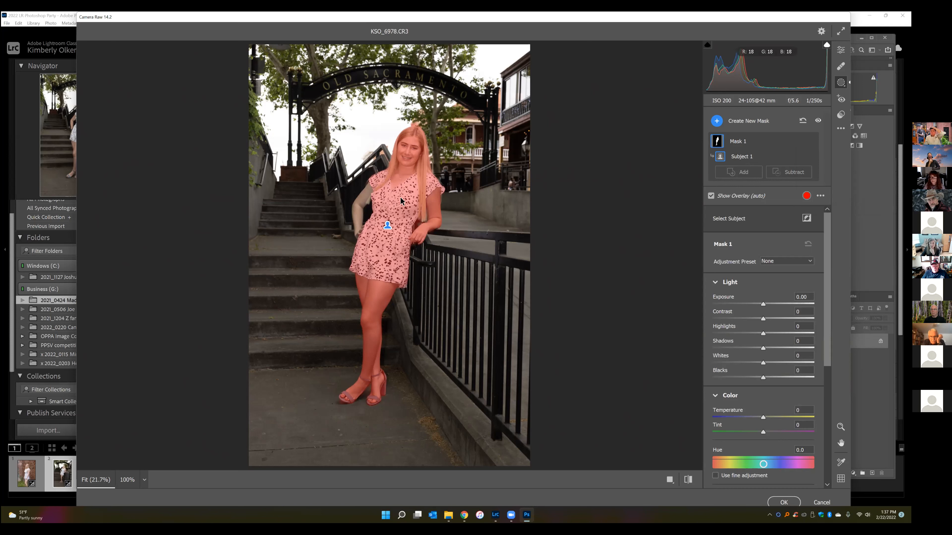
left_click(749, 175)
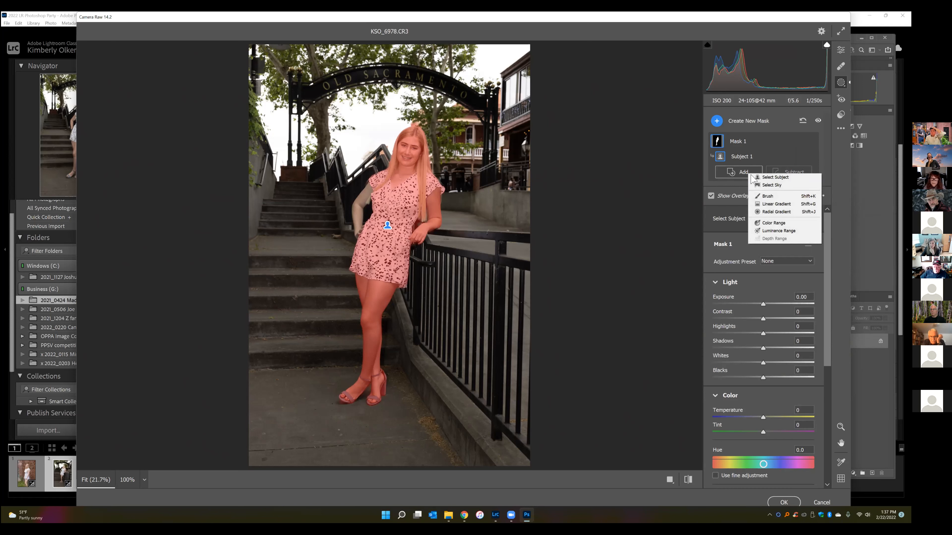
left_click(766, 197)
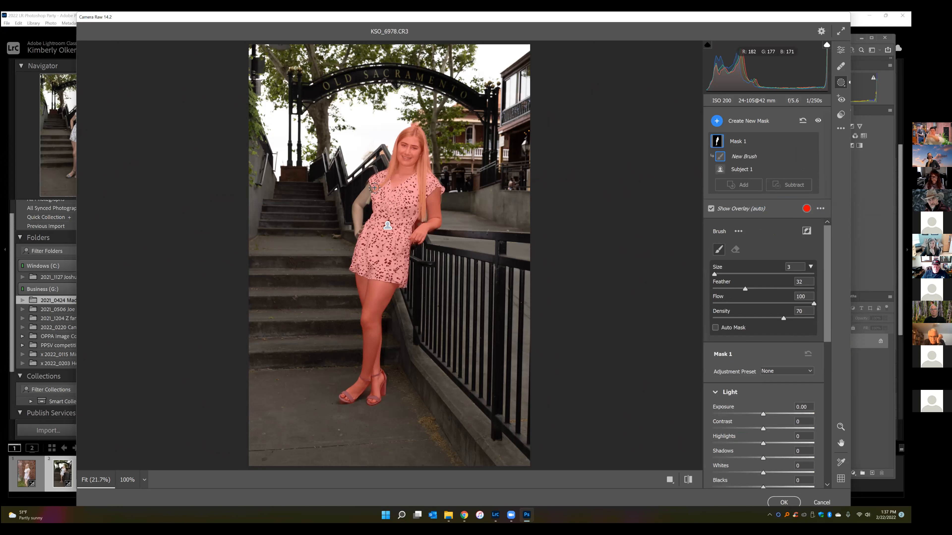
mouse_move(363, 198)
left_mouse_down()
mouse_move(358, 232)
mouse_move(361, 200)
mouse_move(376, 180)
left_mouse_up()
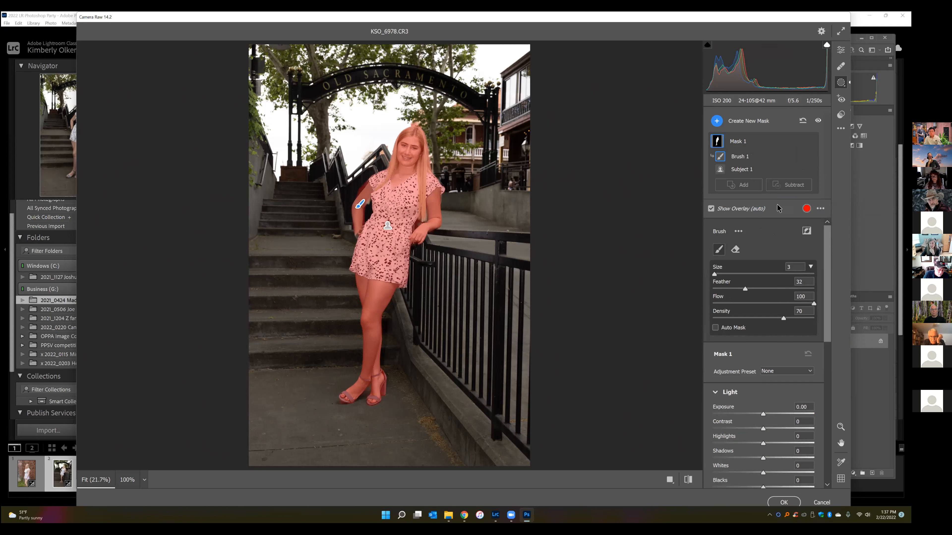
left_click(735, 250)
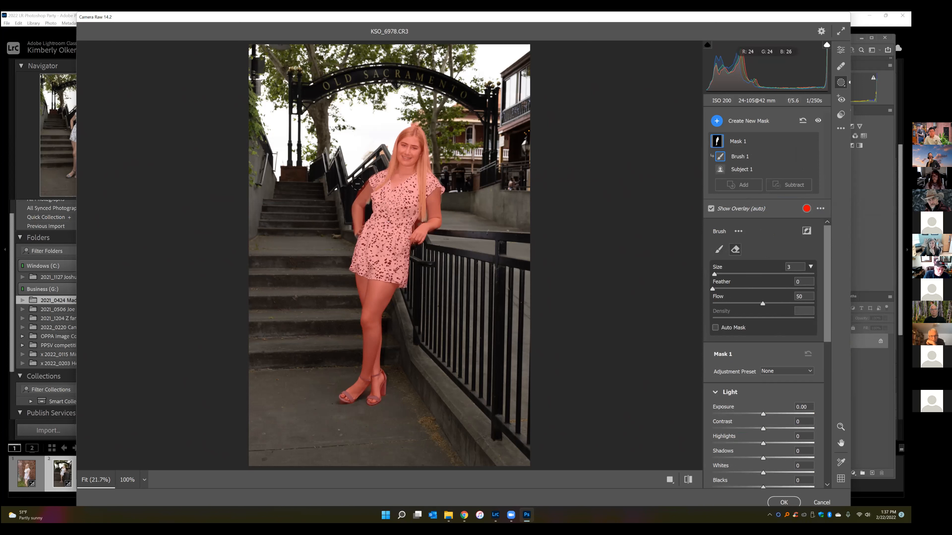
left_click(718, 250)
left_click(735, 250)
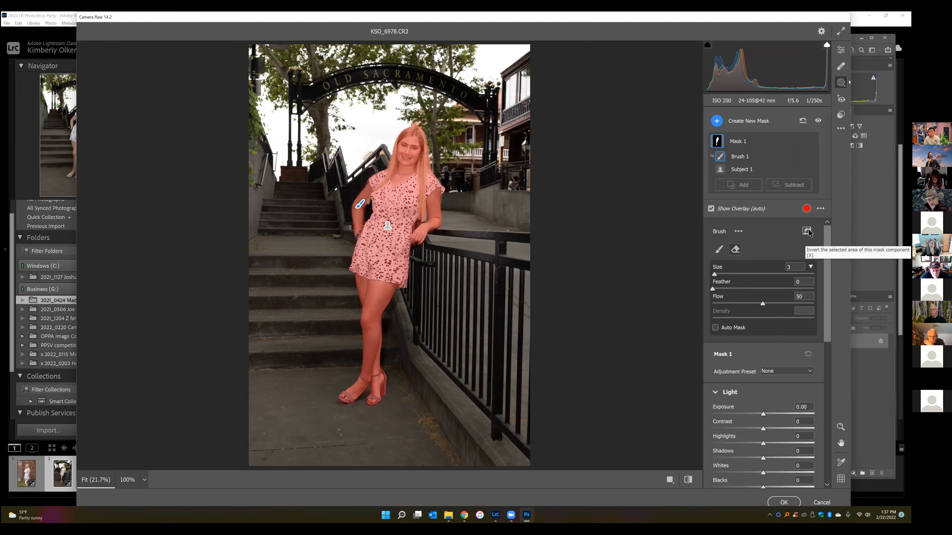
mouse_move(800, 156)
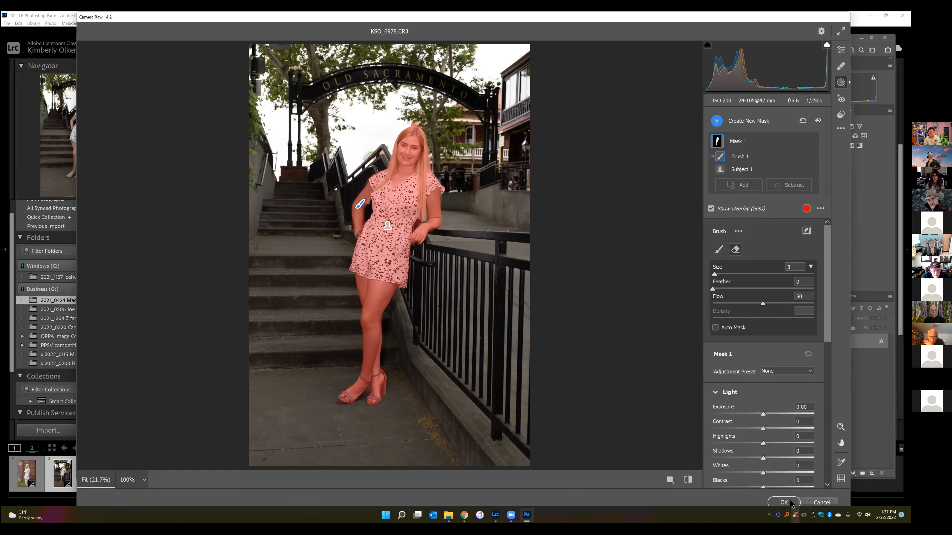
Step: Apply the Camera Raw Filter and quit Photoshop without saving the changes to KSO_6978
left_click(781, 502)
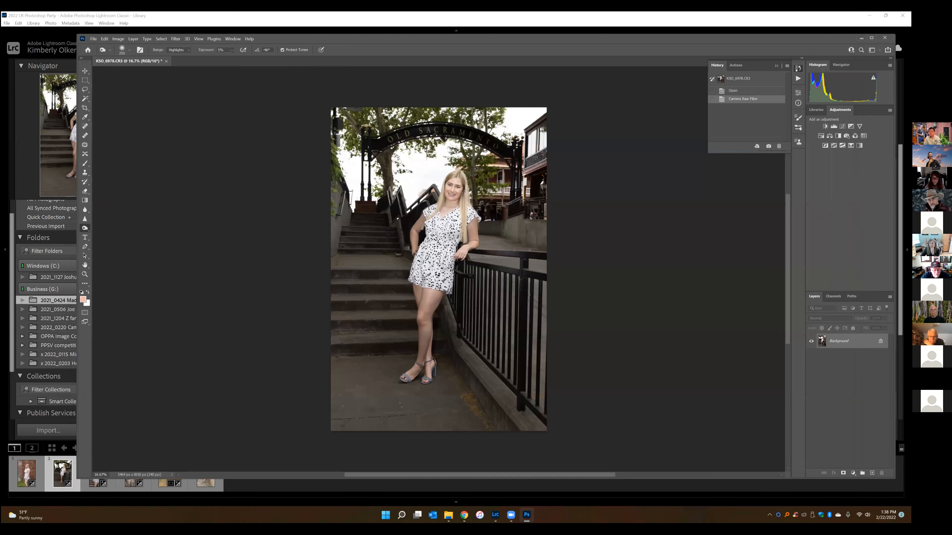
key("ctrl+q")
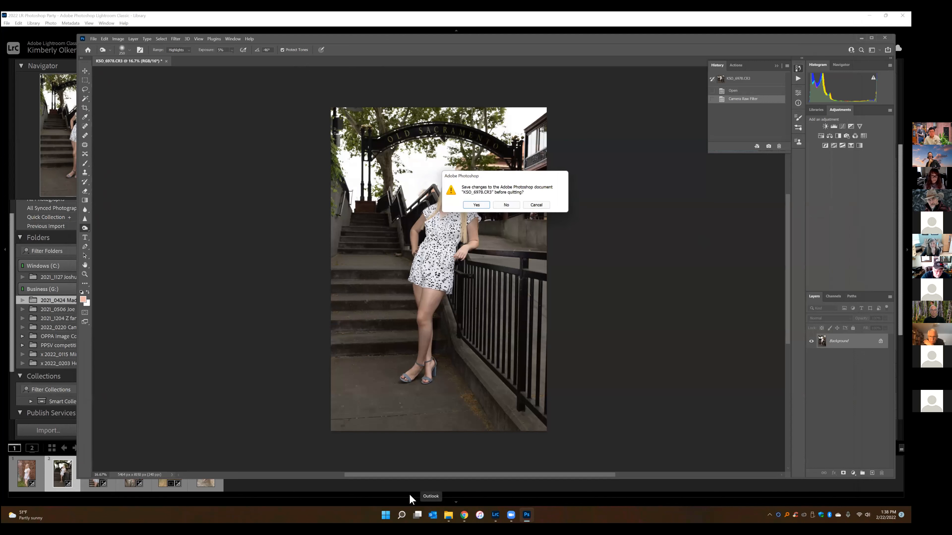
left_click(505, 205)
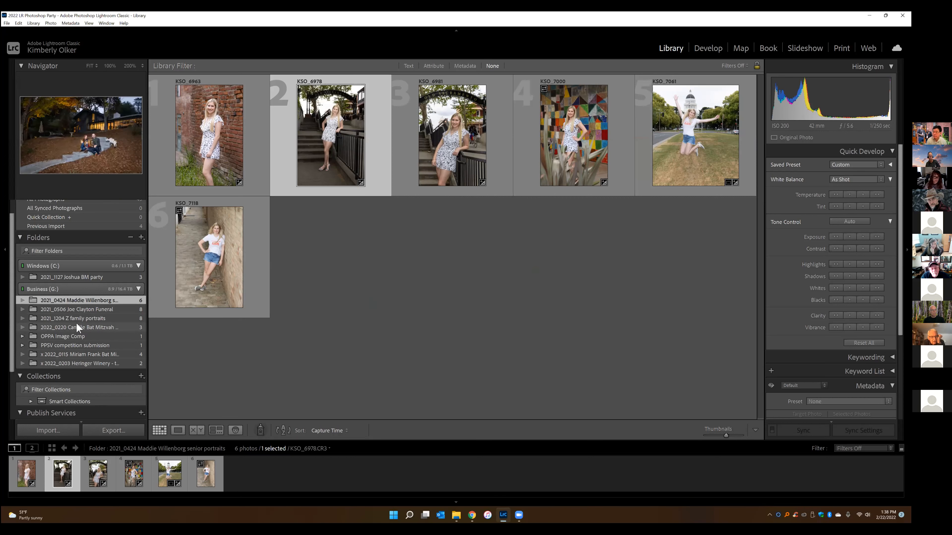
Step: From the senior portraits folder, open the brick wall photo KSO_6963 in the Develop module and show its masks
left_click(51, 319)
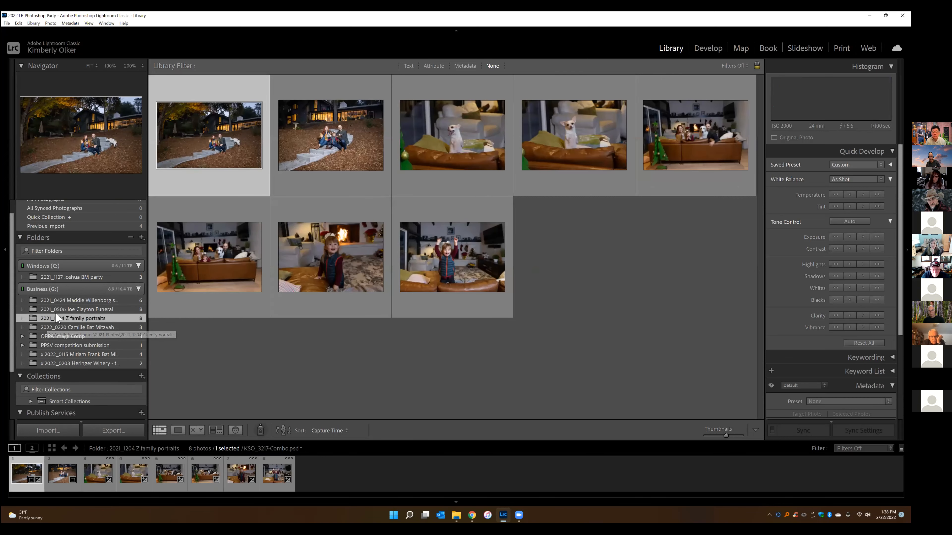
left_click(69, 299)
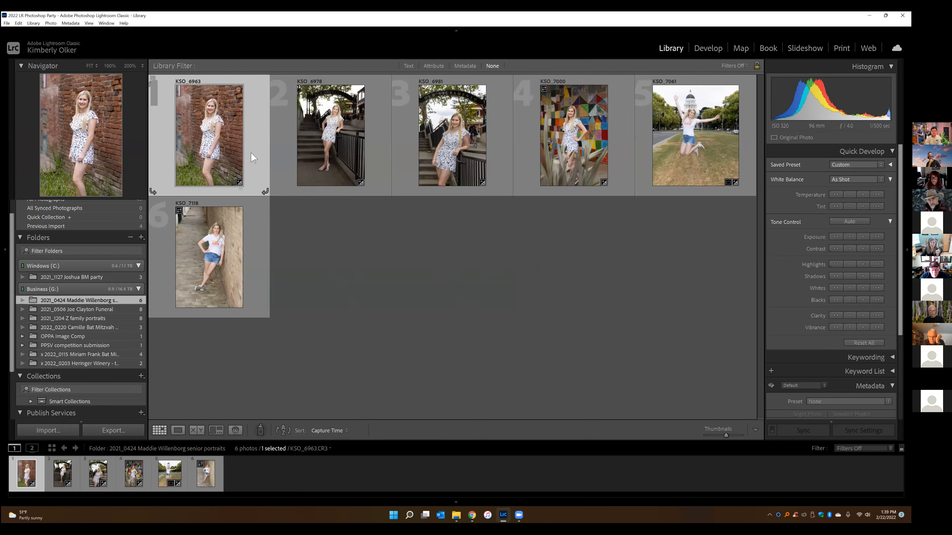
left_click(699, 51)
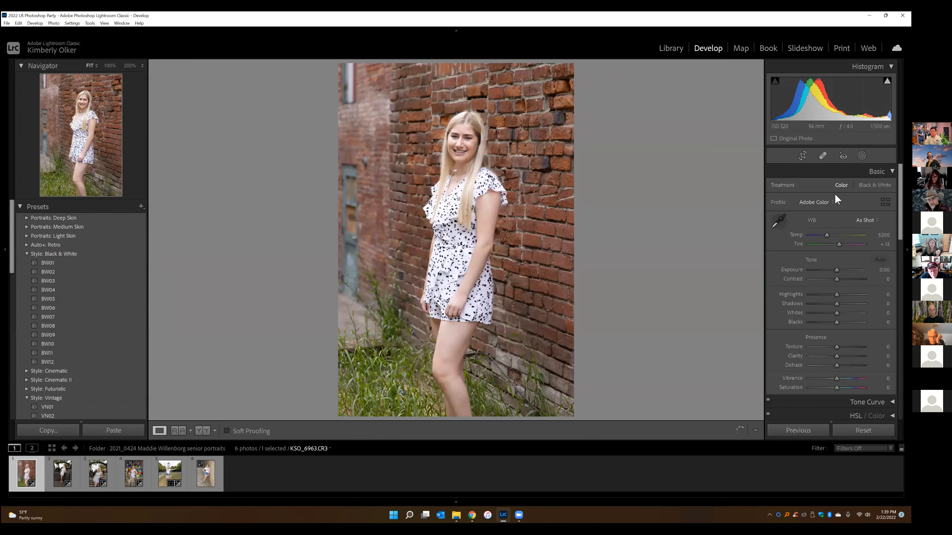
left_click(862, 156)
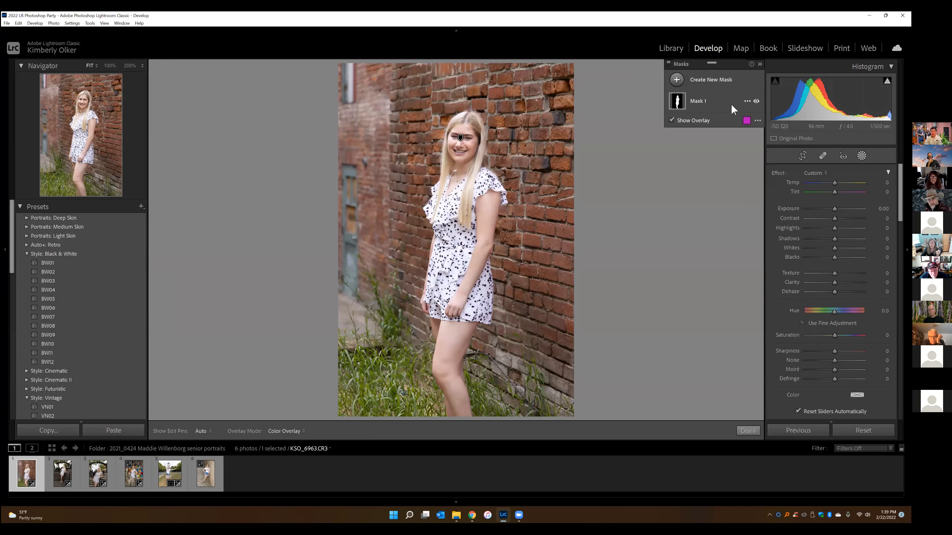
left_click(747, 101)
left_click(769, 132)
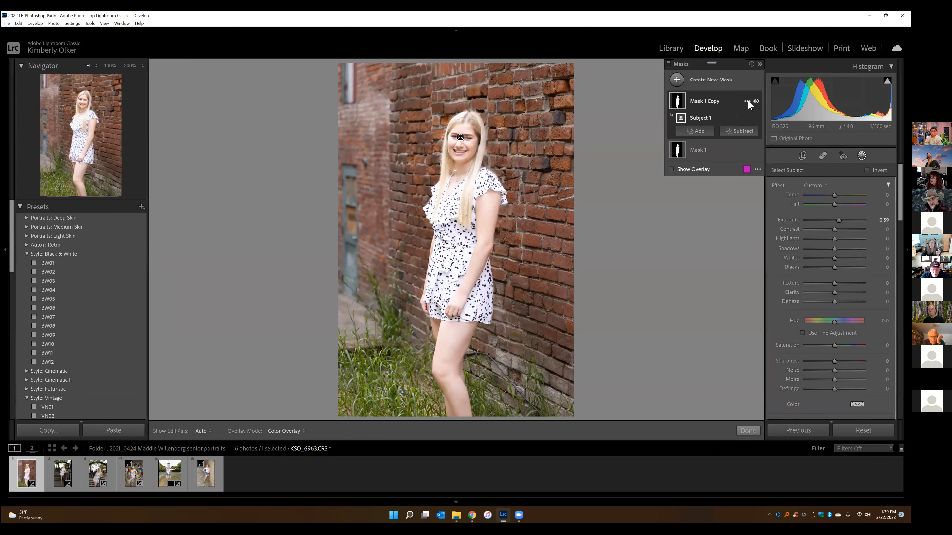
left_click(748, 101)
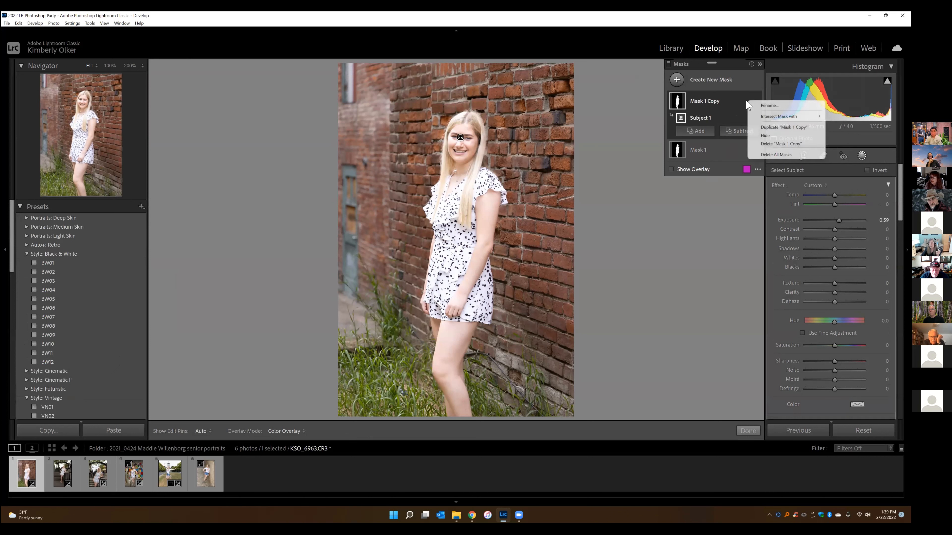
left_click(747, 102)
left_click(748, 102)
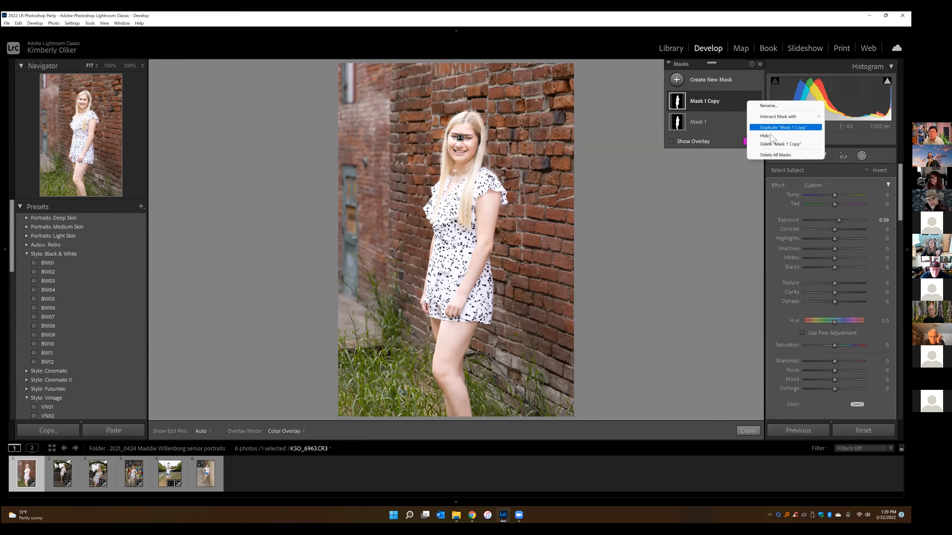
left_click(775, 144)
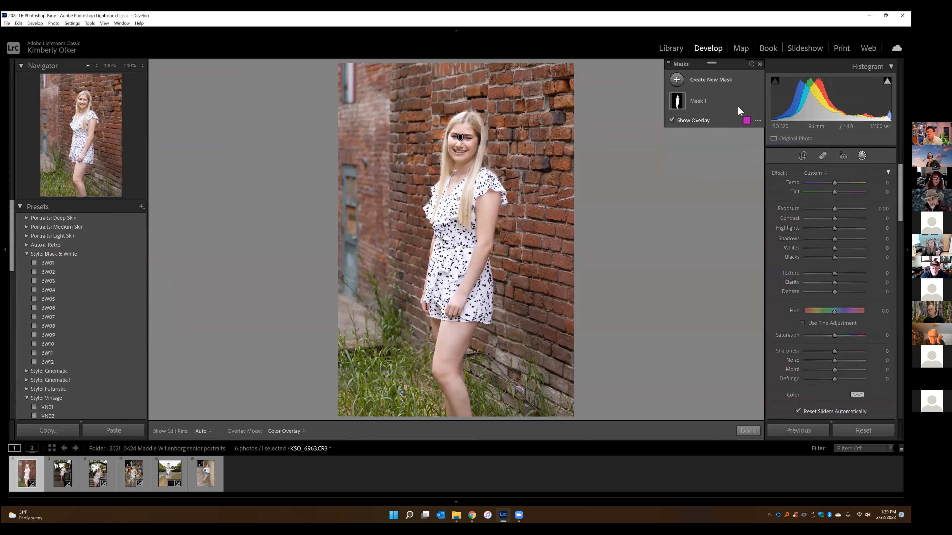
Step: Delete all masks from the brick wall photo and draw a Radial Gradient mask around the woman's head and upper body
left_click(747, 101)
left_click(775, 154)
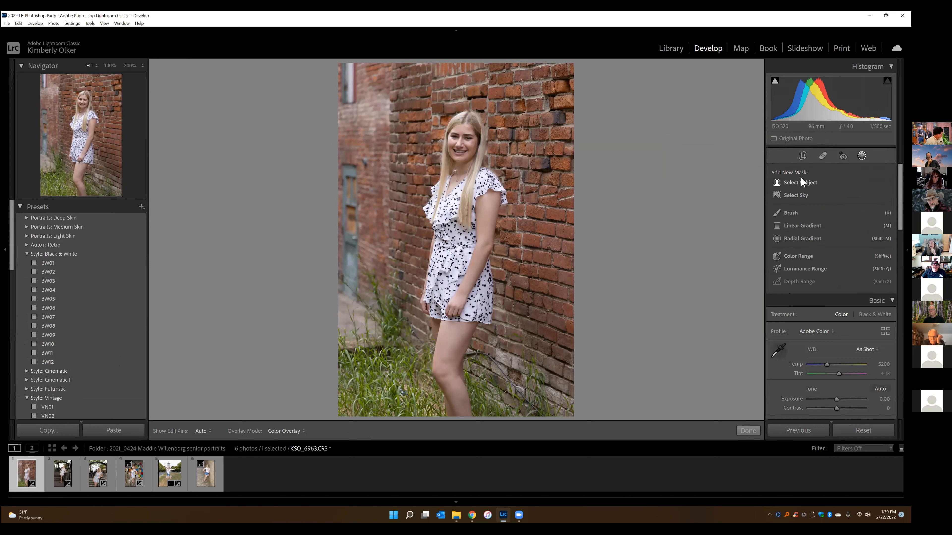
left_click(801, 239)
left_click_drag(448, 168, 508, 271)
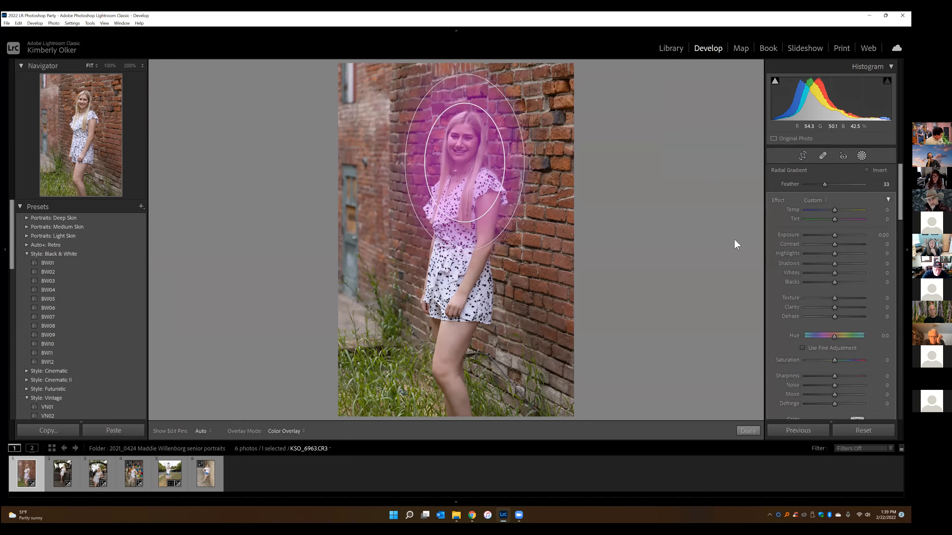
Step: Set the radial mask's Exposure to 0.56 and Shadows to 4, and finish masking
left_click_drag(834, 235, 838, 237)
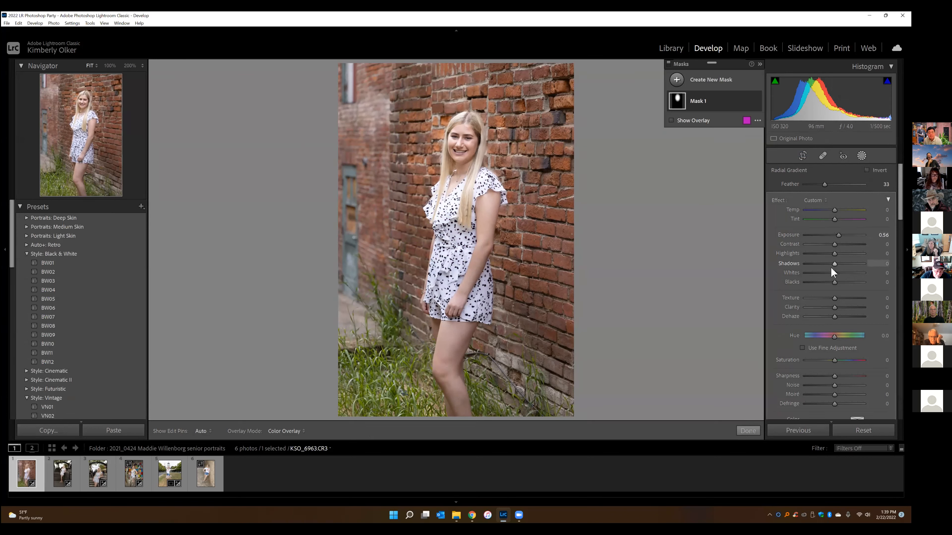
left_click_drag(834, 264, 834, 264)
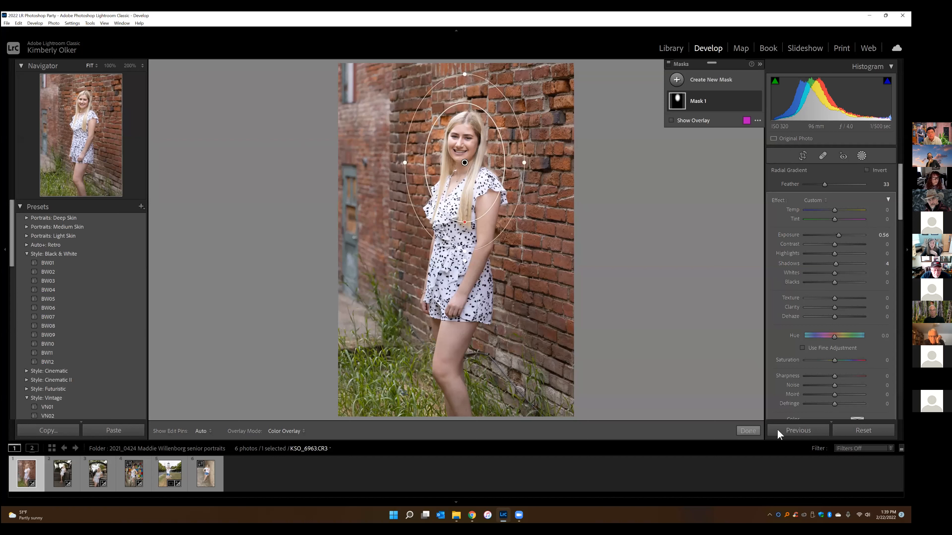
left_click(747, 431)
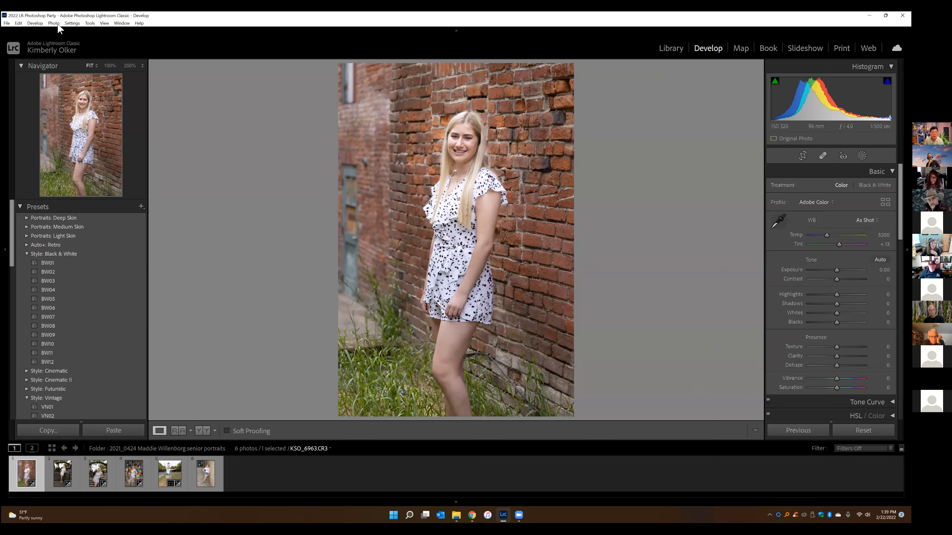
Step: Copy the develop settings of KSO_6963 with Masking included in the copied settings
left_click(72, 23)
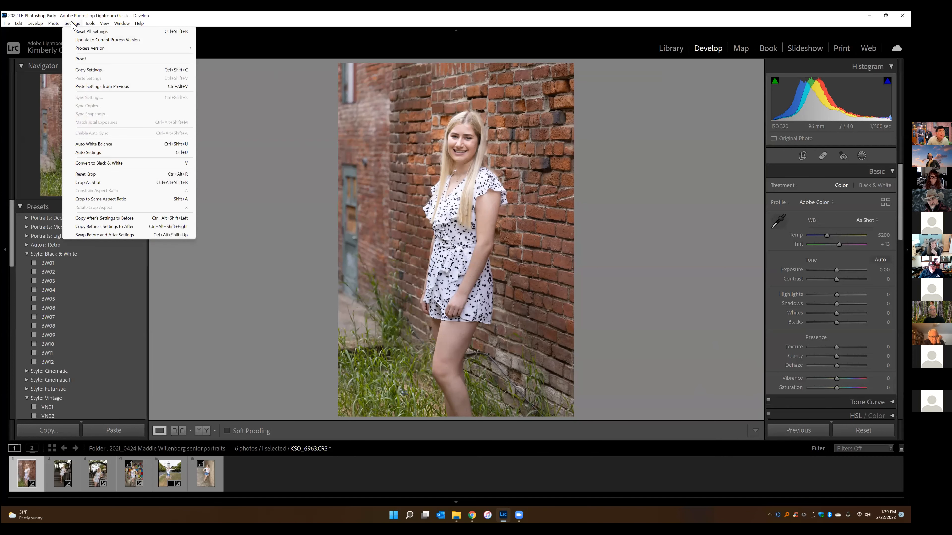
left_click(108, 71)
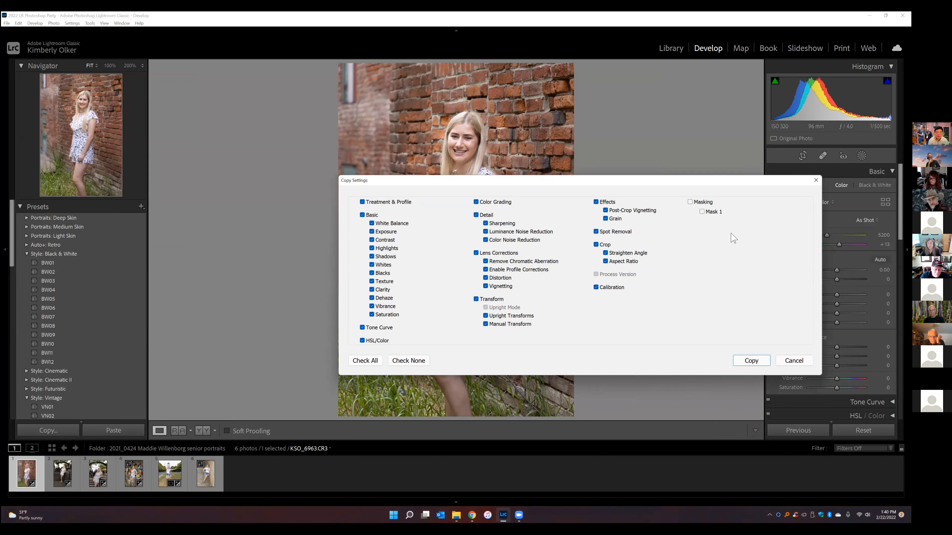
left_click(691, 202)
left_click(746, 361)
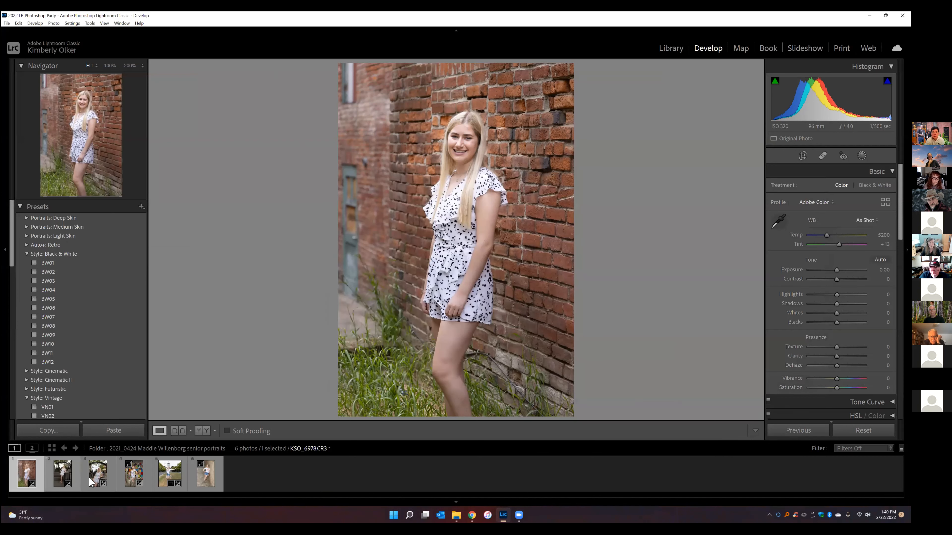
Step: On the mosaic wall photo KSO_7000, move the copied radial gradient mask over the woman's head and upper body
left_click(134, 479)
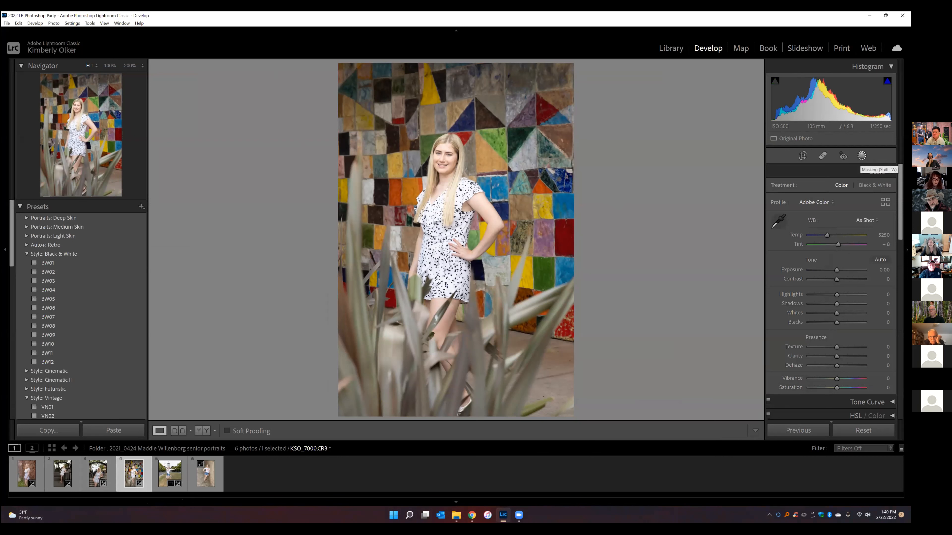
left_click(862, 156)
left_click(704, 103)
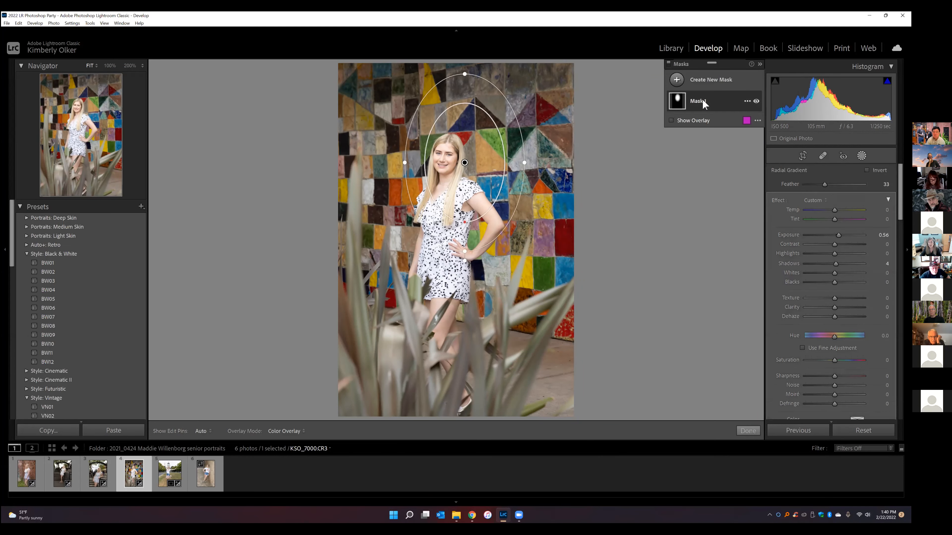
left_click_drag(463, 168, 445, 189)
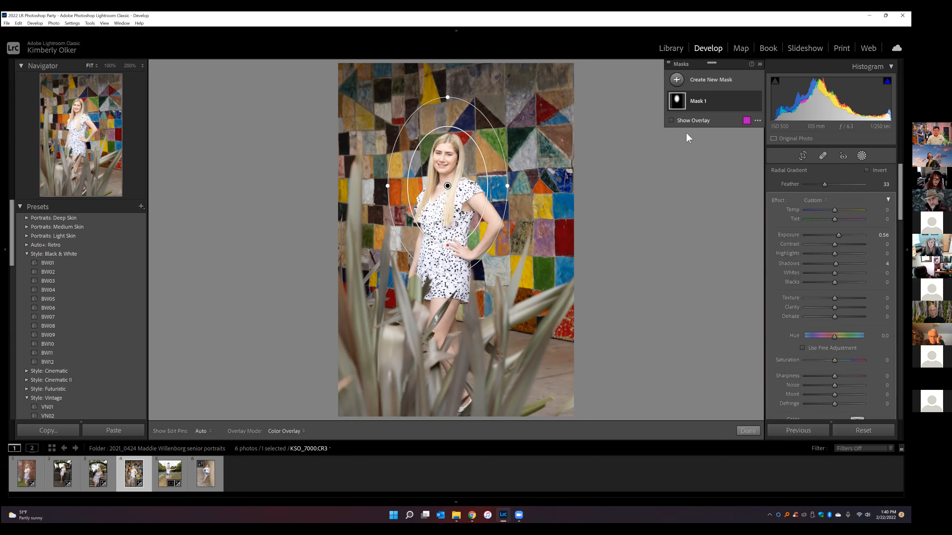
Step: Intersect Mask 1 with a Select Subject selection and check its coverage with the mask overlay
left_click(748, 102)
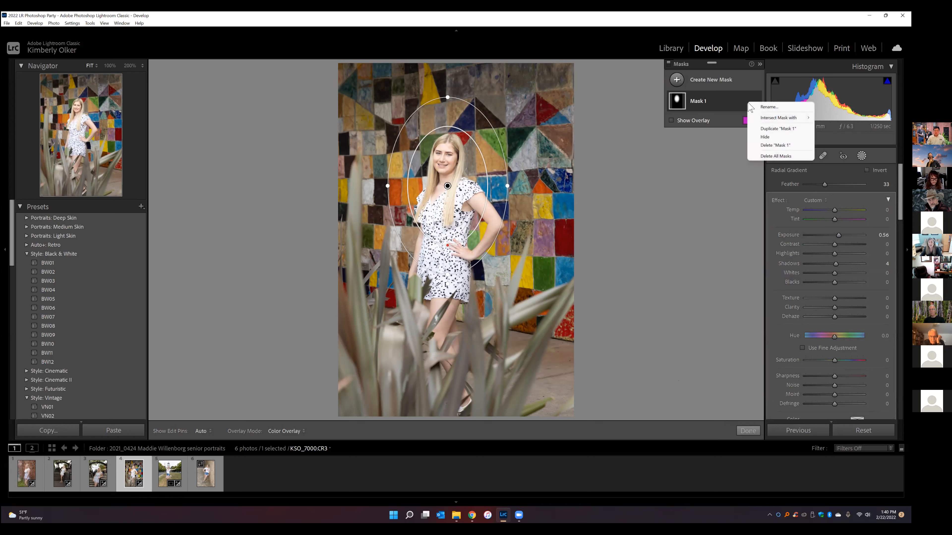
mouse_move(773, 119)
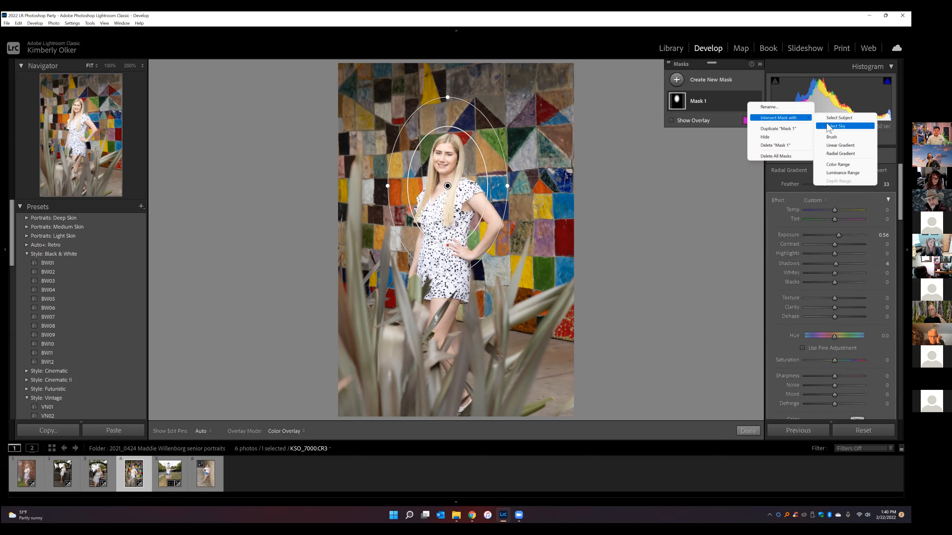
left_click(833, 118)
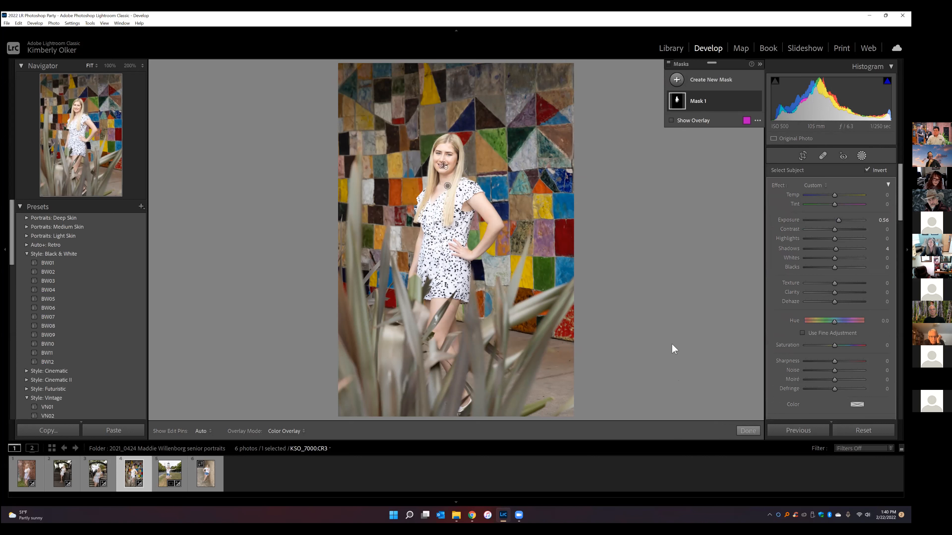
left_click(672, 120)
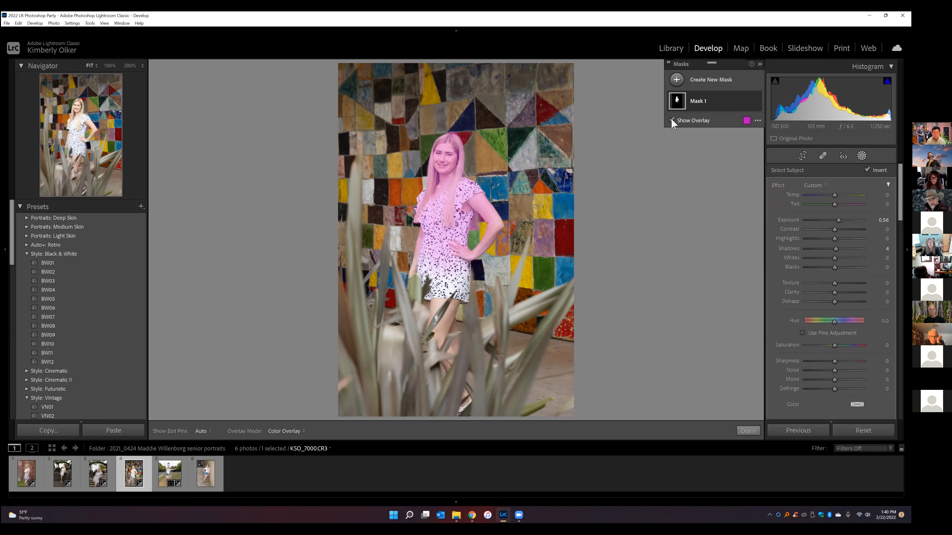
left_click(671, 120)
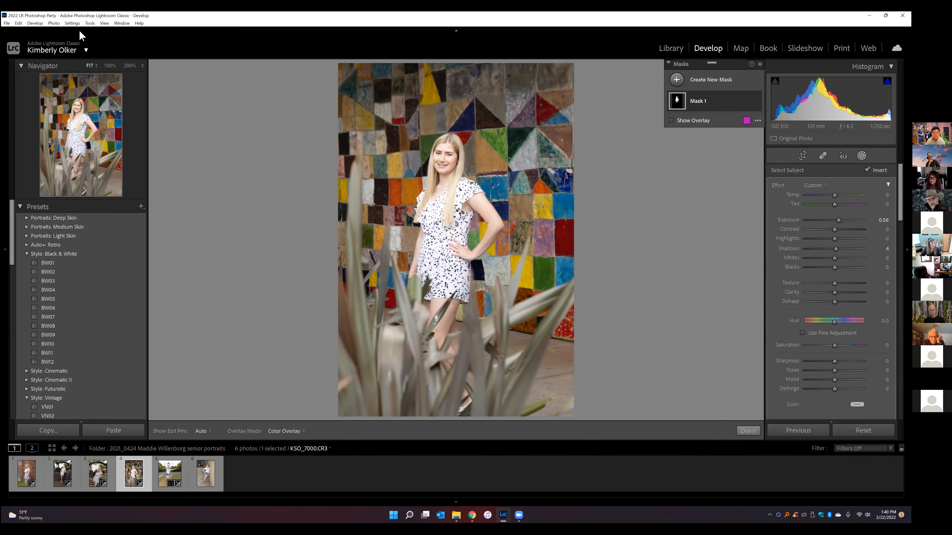
Step: Copy the develop settings of KSO_7000 with Masking and Mask 1 included
left_click(73, 23)
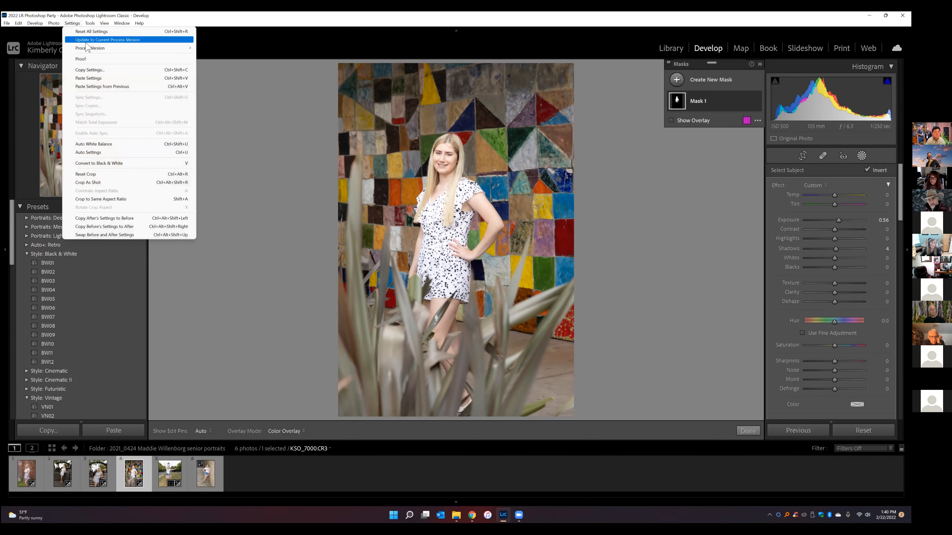
left_click(90, 70)
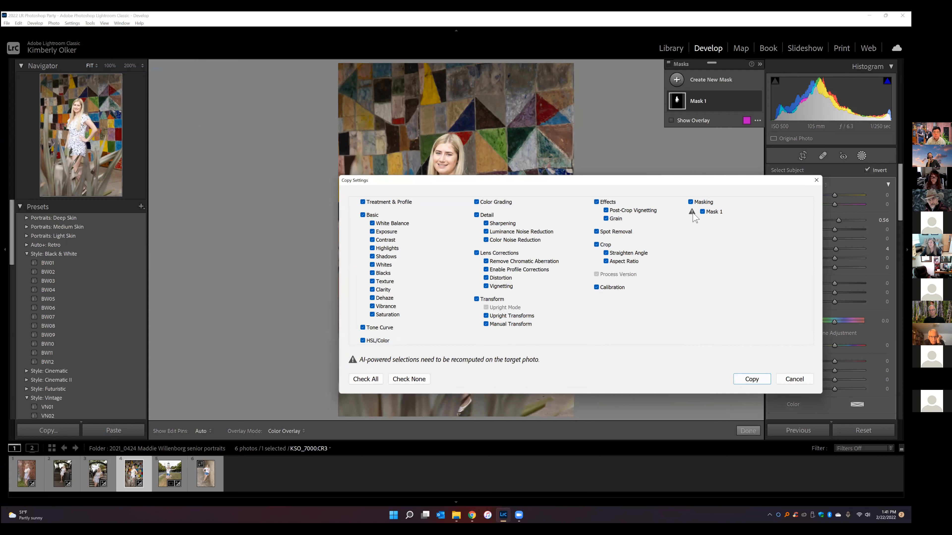
left_click(750, 379)
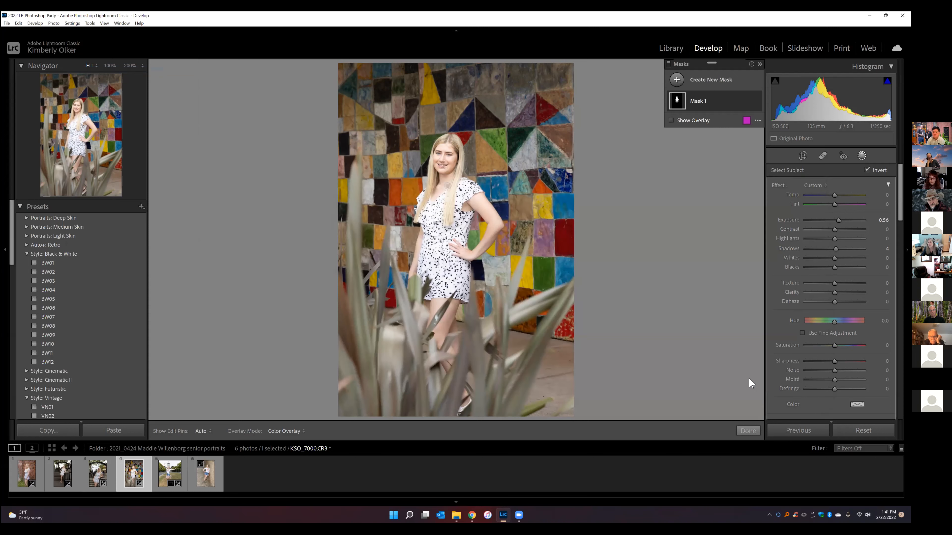
Step: Paste the copied develop settings onto the brick alley photo KSO_7118 with masking active
left_click(201, 474)
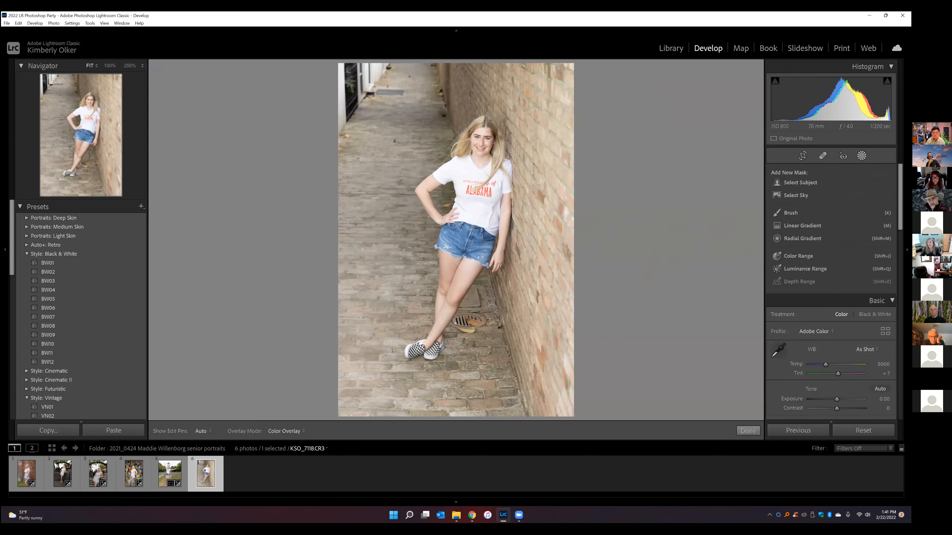
left_click(862, 156)
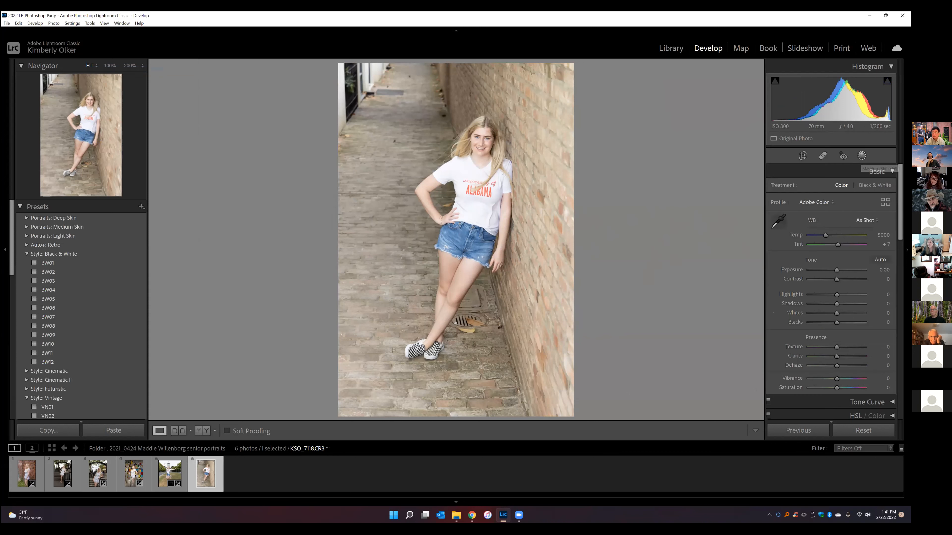
left_click(861, 156)
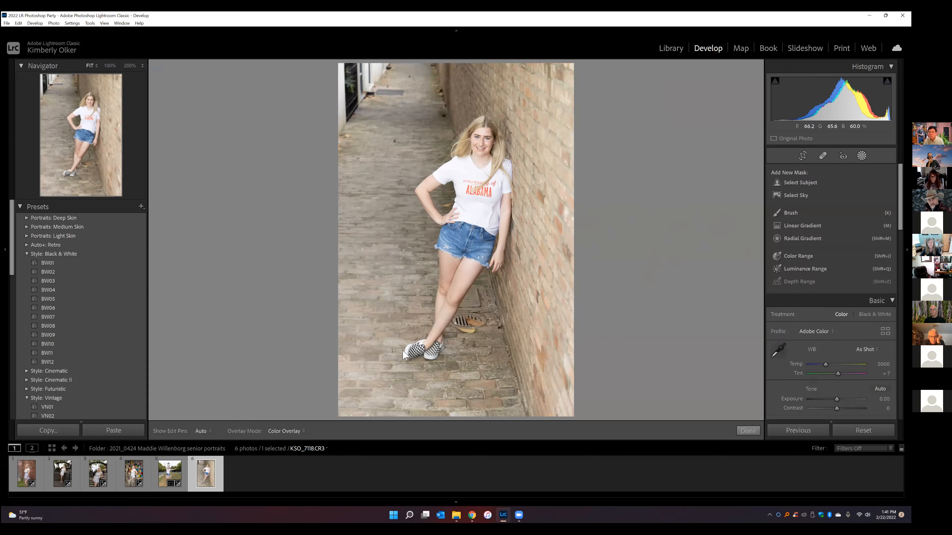
left_click(72, 23)
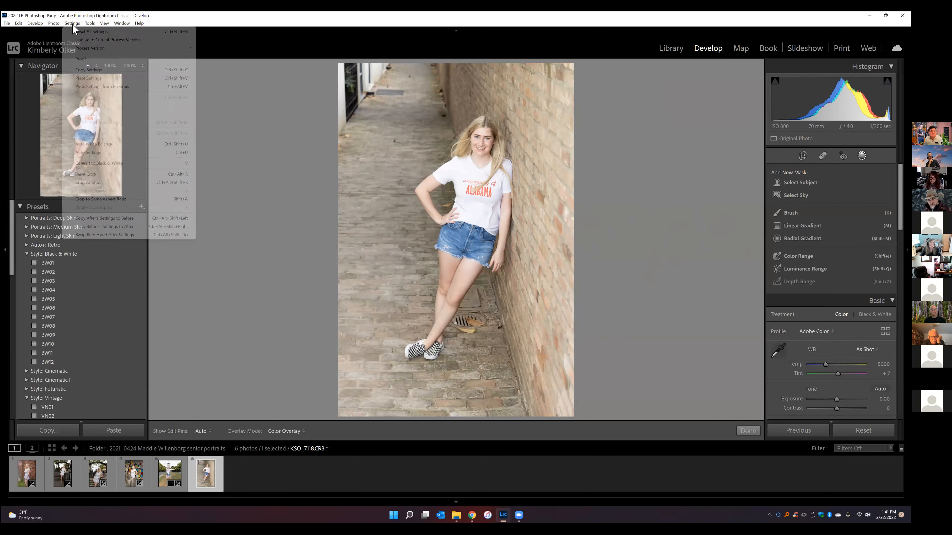
left_click(99, 79)
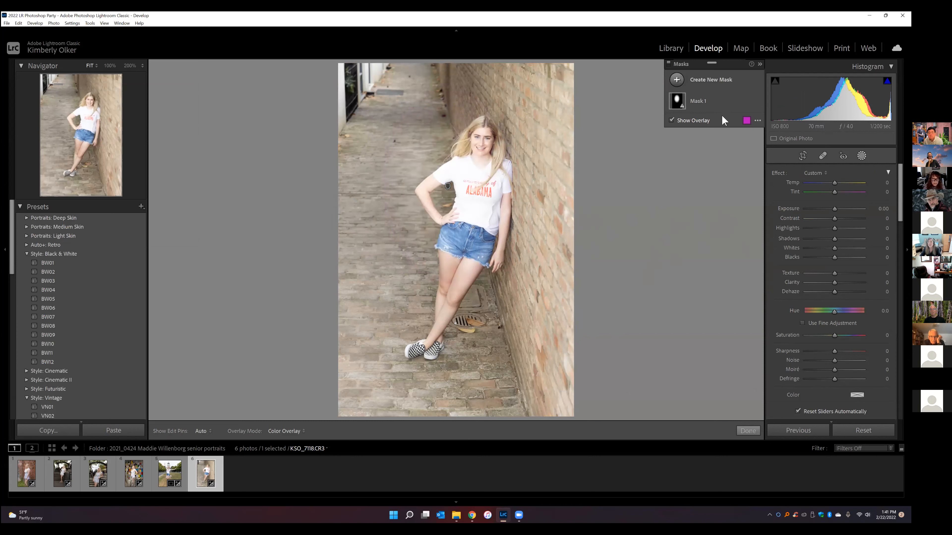
Step: Reposition the pasted mask's radial gradient over the head and upper body of the woman in the alley
left_click(700, 99)
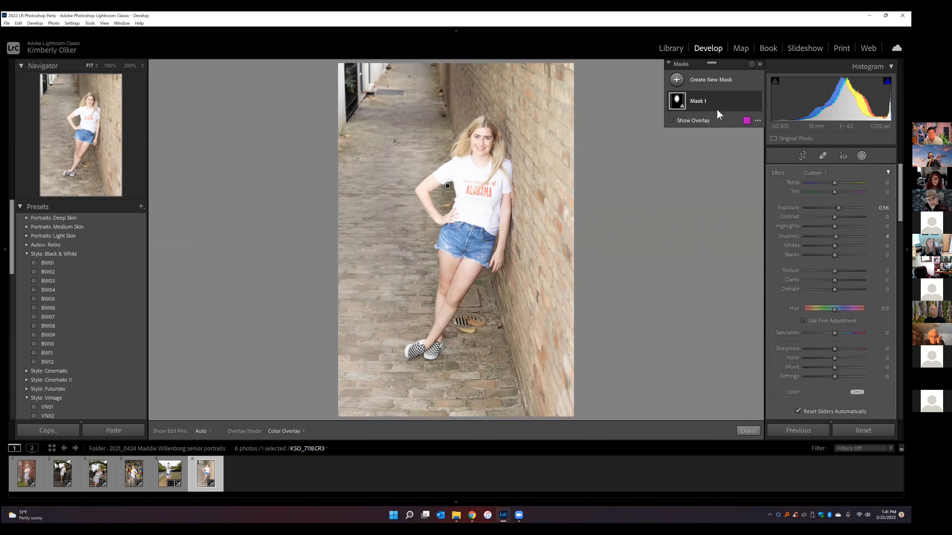
left_click(739, 100)
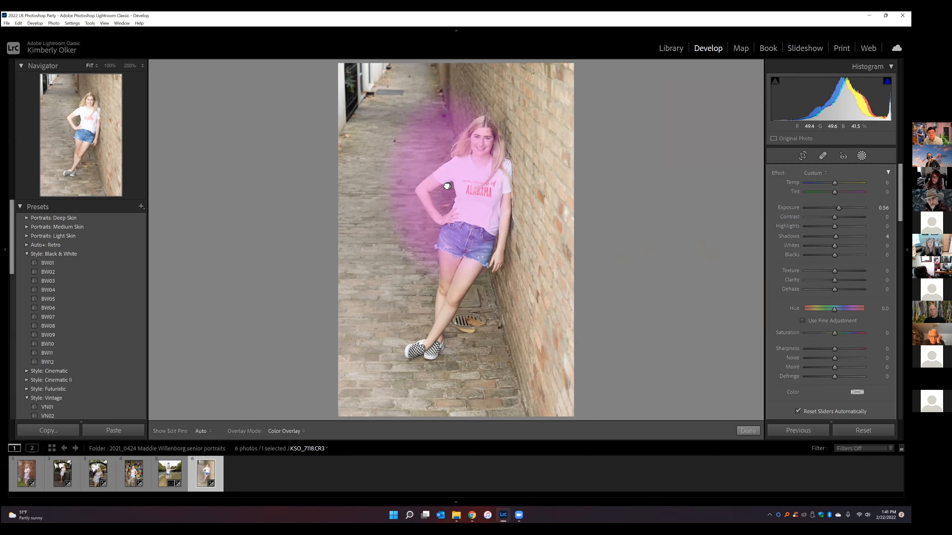
left_click(447, 186)
left_click_drag(448, 184, 413, 187)
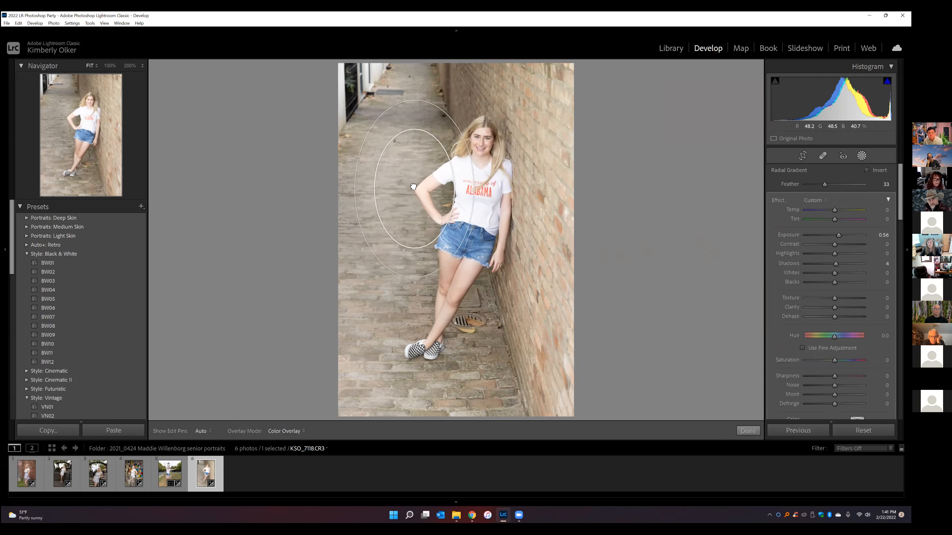
left_click_drag(414, 187, 480, 164)
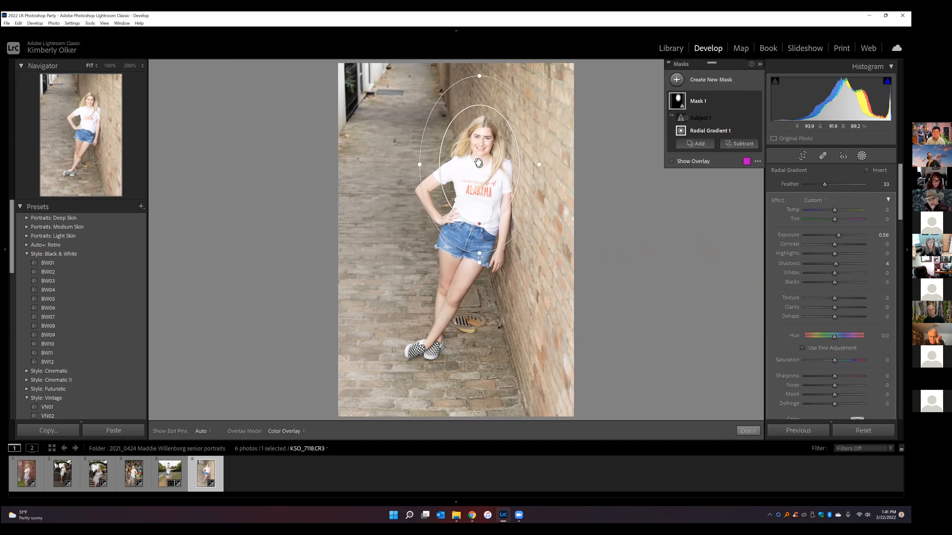
Step: Recompute the Subject 1 selection for the alley photo, check the mask with the overlay, and finish masking
left_click(702, 117)
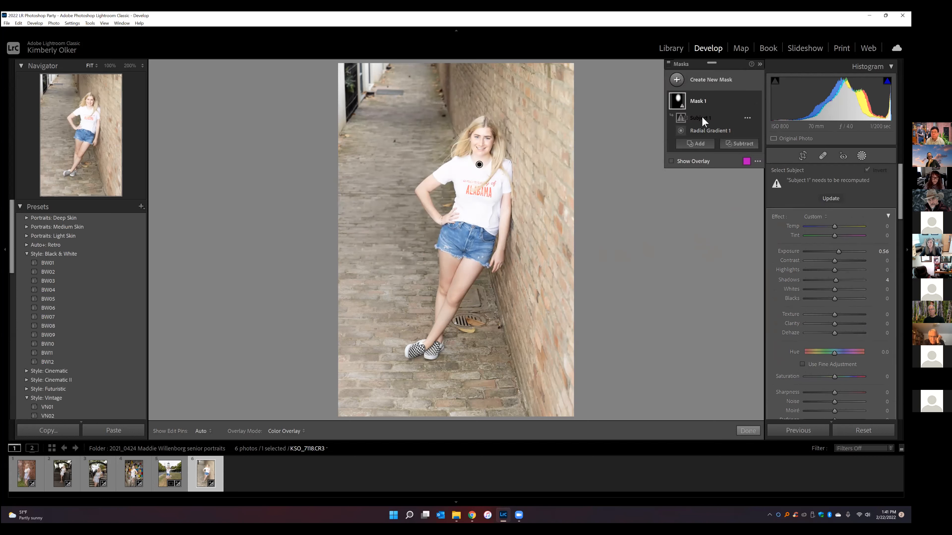
left_click(832, 199)
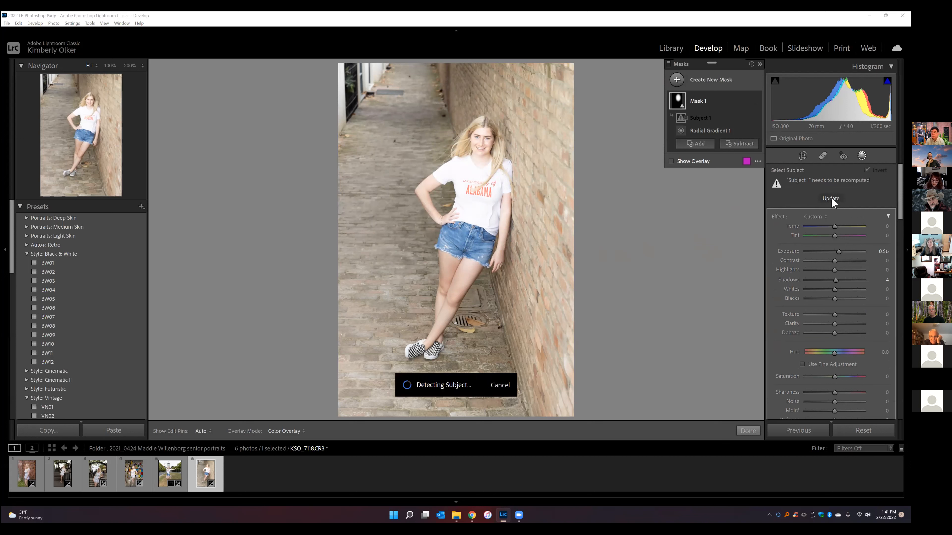
left_click(671, 161)
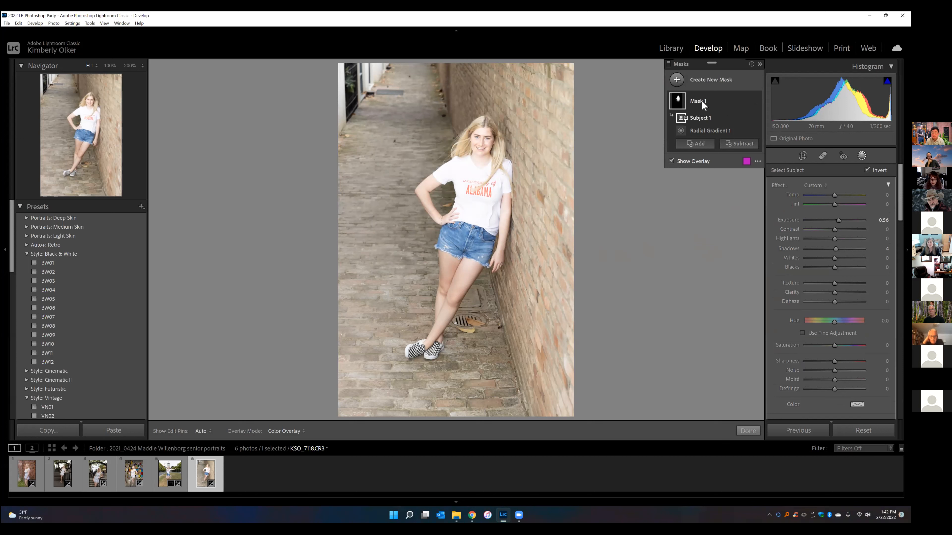
left_click(704, 103)
left_click(707, 103)
left_click(671, 161)
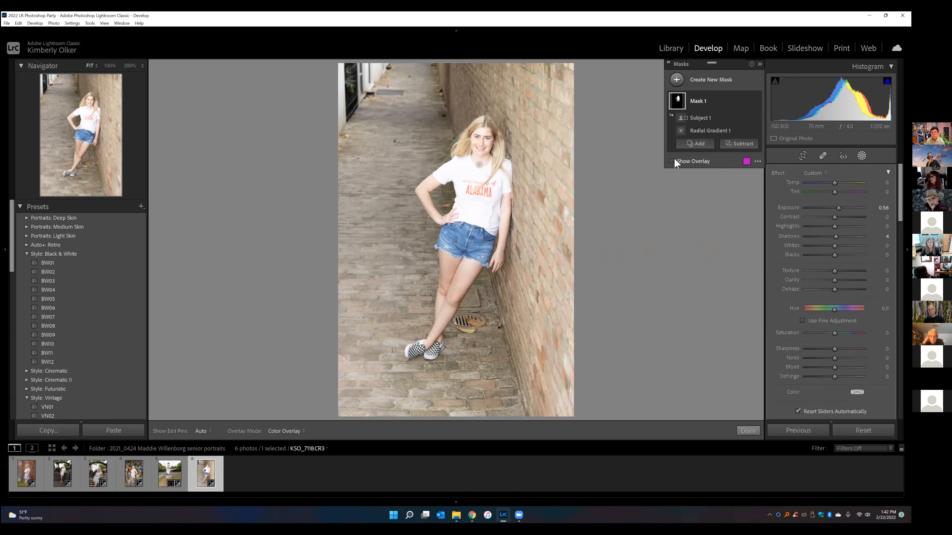
left_click(672, 161)
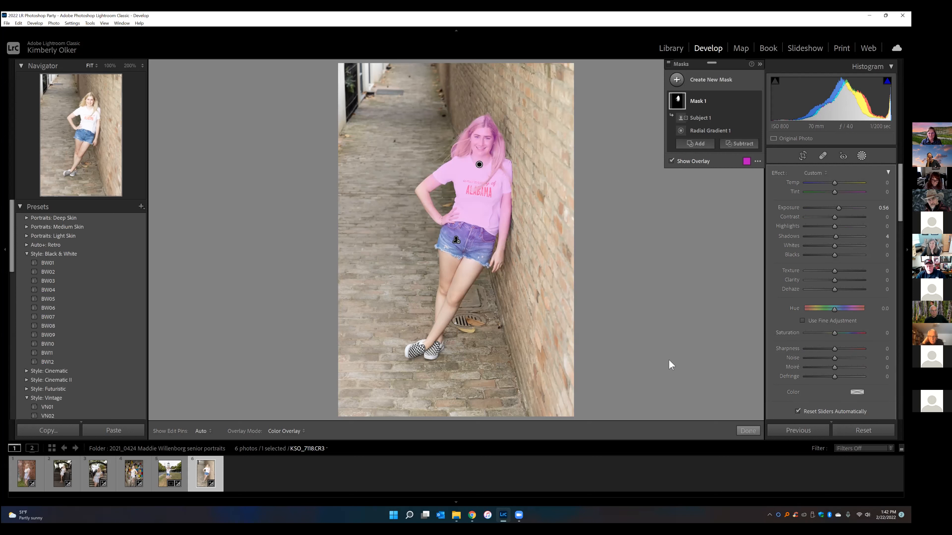
left_click(747, 431)
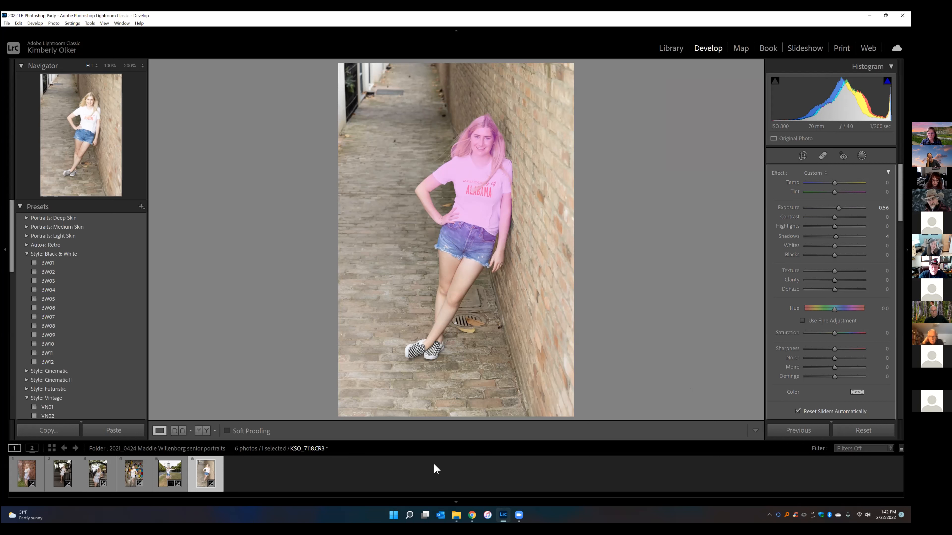
Step: Open the barn photo IMG_7570 from the Heringer Winery test images folder in the Develop module and mask its sky
left_click(671, 49)
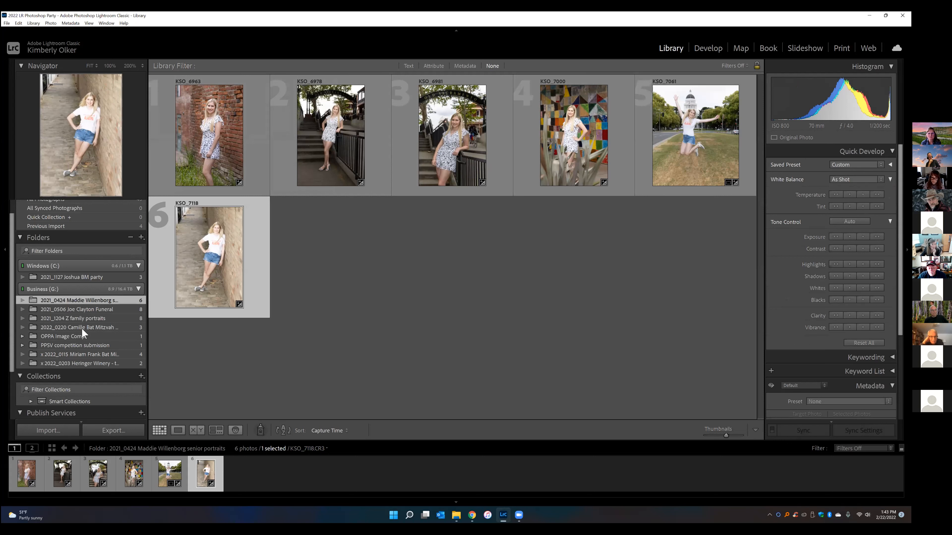
left_click(76, 362)
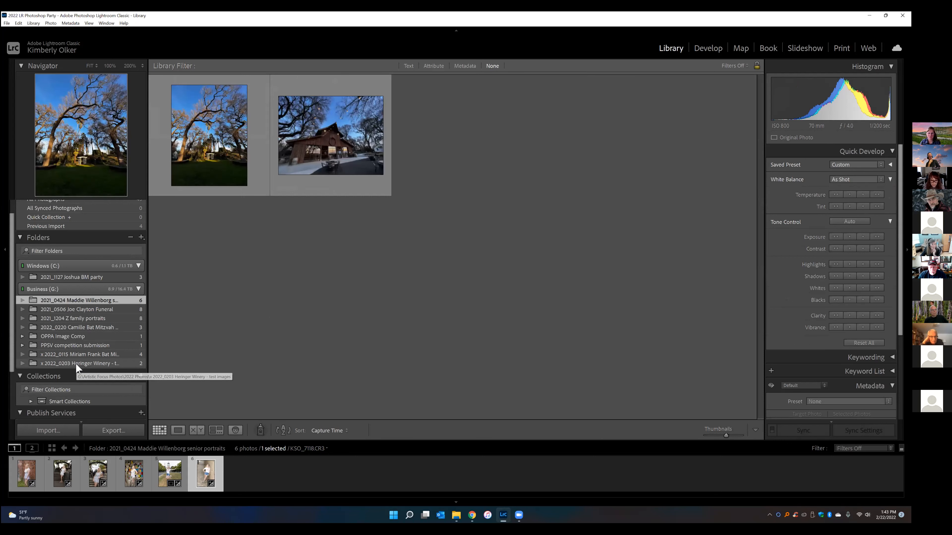
left_click(332, 142)
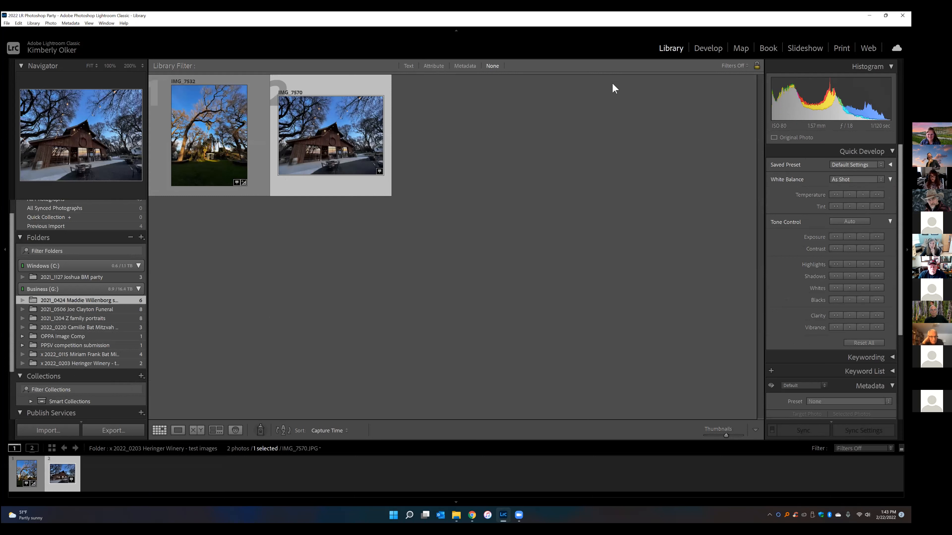
left_click(701, 47)
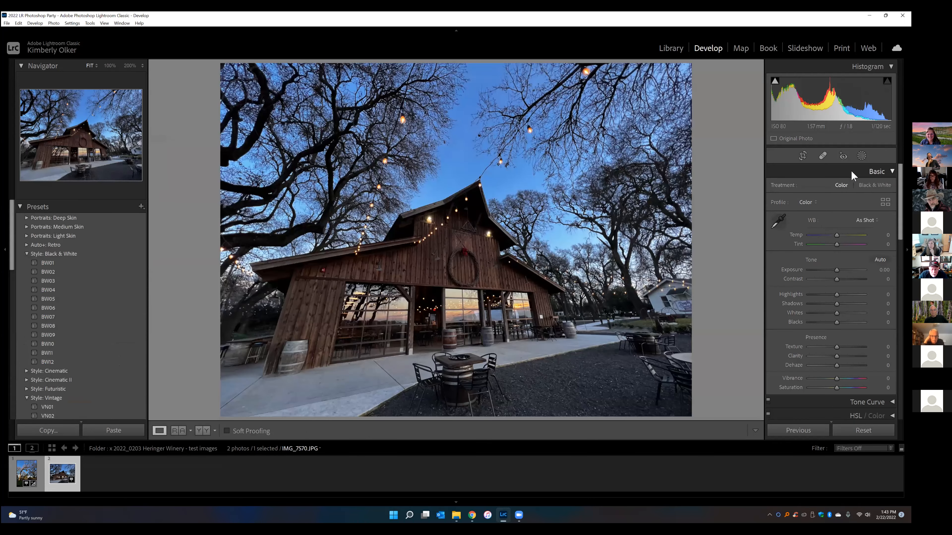
left_click(862, 155)
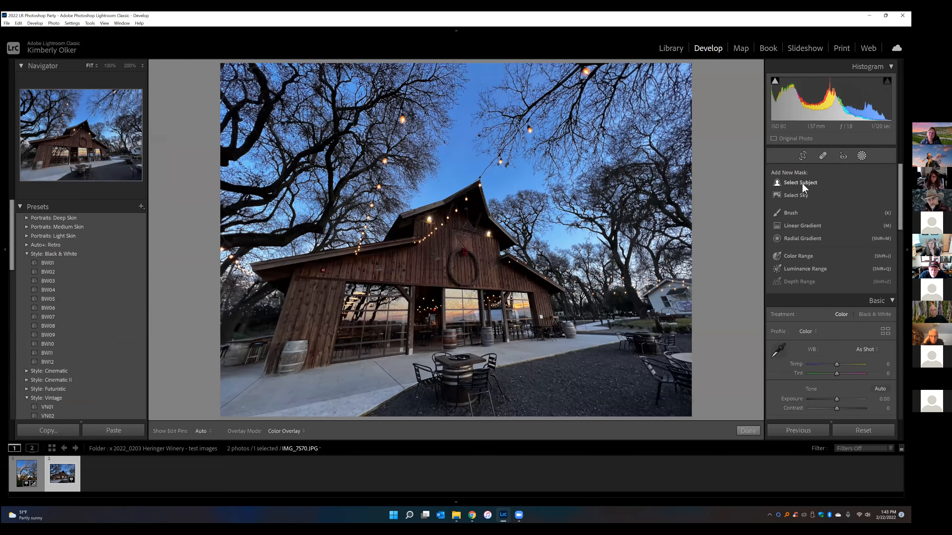
left_click(798, 194)
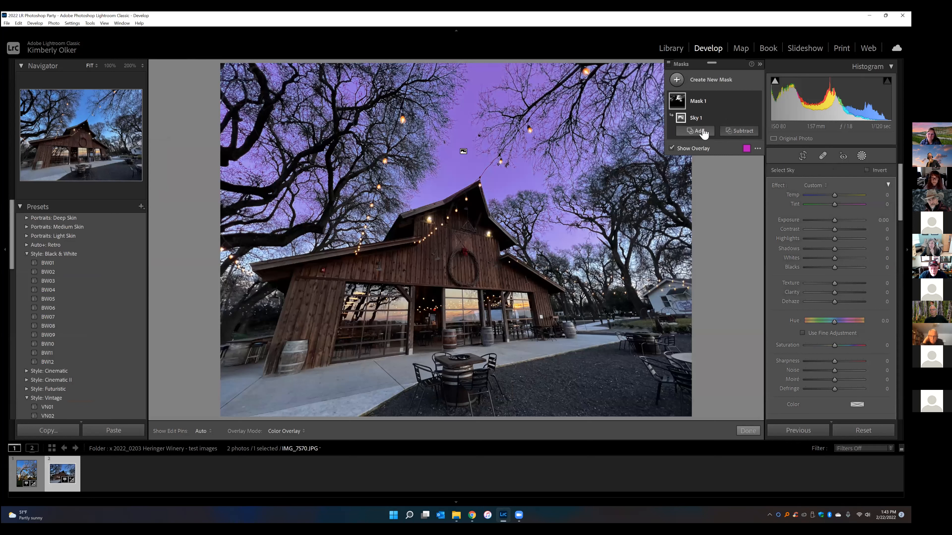
Step: Add a size 4.0 brush to the sky mask and paint over the sky gaps in the trees at the barn's far left
left_click(697, 131)
left_click(702, 183)
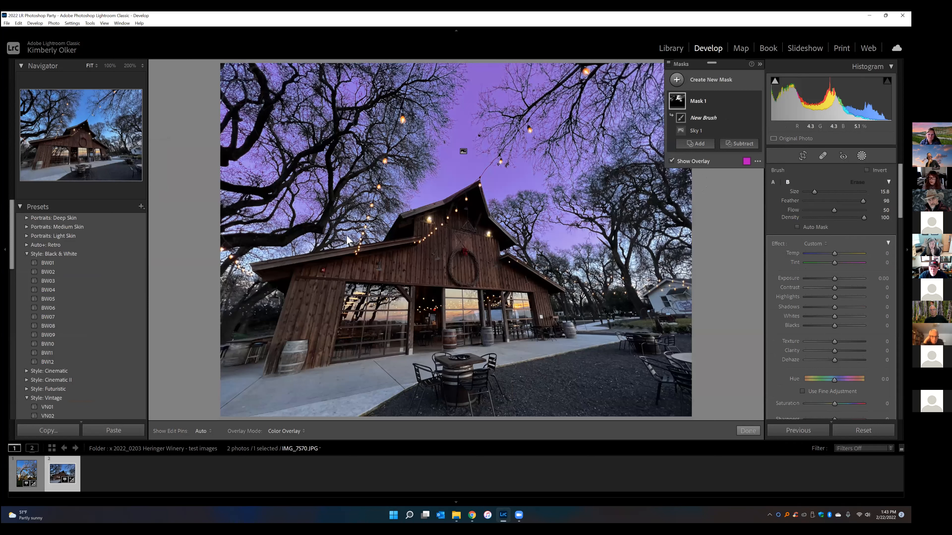
scroll(362, 215, "down", 1)
scroll(330, 231, "down", 5)
scroll(315, 239, "down", 4)
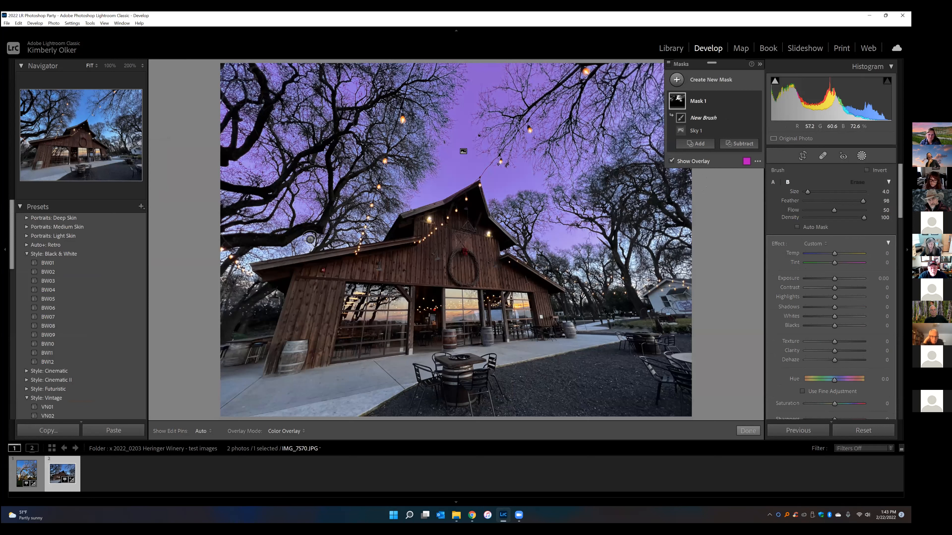
key("h")
left_click_drag(306, 248, 262, 244)
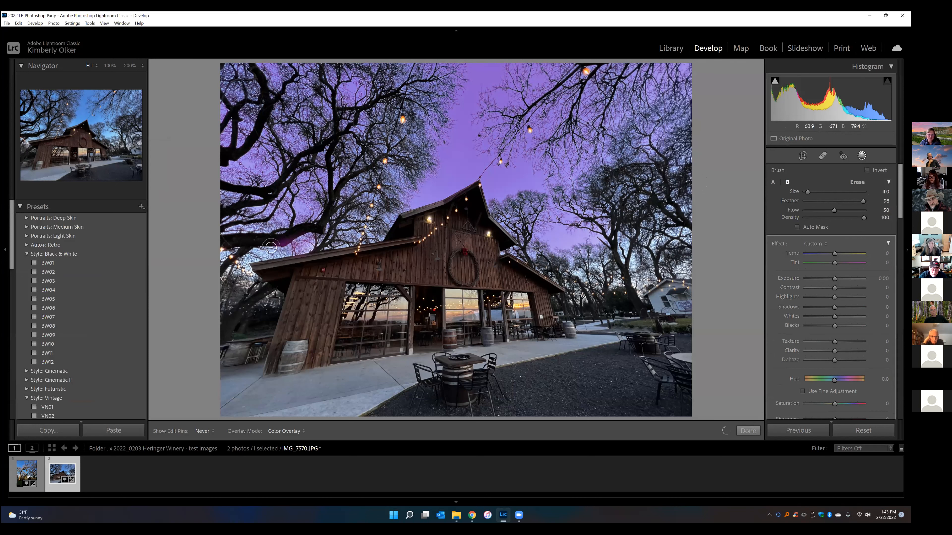
mouse_move(239, 276)
left_mouse_down()
mouse_move(231, 295)
mouse_move(227, 252)
left_mouse_up()
key("h")
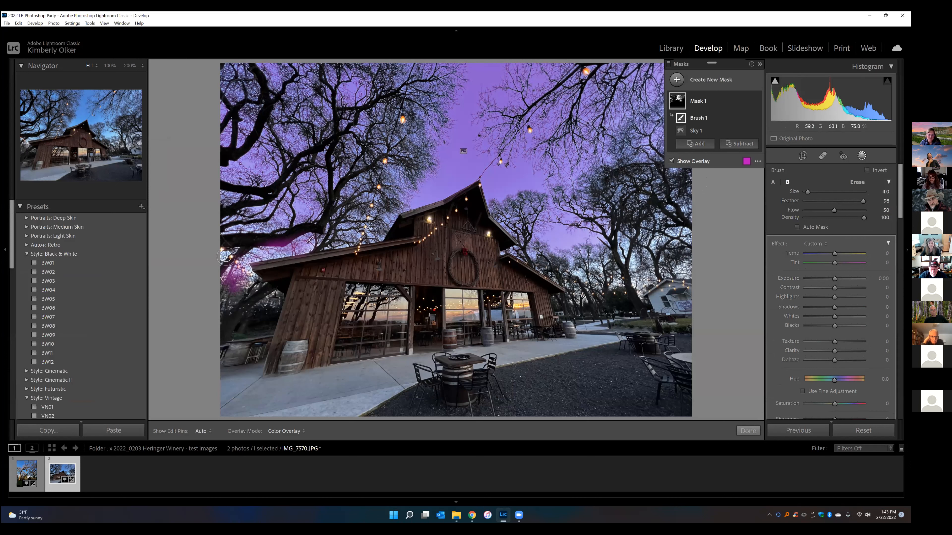
Step: Brush the mask over the trees beside the white house and over the branches just above the barn's left roof
key("h")
mouse_move(682, 231)
left_mouse_down()
mouse_move(648, 248)
mouse_move(678, 231)
mouse_move(682, 244)
mouse_move(632, 247)
mouse_move(660, 218)
mouse_move(630, 238)
mouse_move(622, 254)
mouse_move(638, 257)
mouse_move(638, 291)
mouse_move(634, 282)
mouse_move(630, 257)
mouse_move(636, 280)
mouse_move(670, 260)
mouse_move(649, 281)
mouse_move(673, 229)
mouse_move(689, 261)
mouse_move(681, 264)
mouse_move(700, 272)
mouse_move(665, 269)
mouse_move(672, 211)
mouse_move(645, 265)
mouse_move(606, 267)
mouse_move(577, 287)
mouse_move(586, 265)
left_mouse_up()
mouse_move(339, 242)
left_mouse_down()
mouse_move(327, 239)
mouse_move(341, 223)
mouse_move(367, 237)
mouse_move(372, 225)
left_mouse_up()
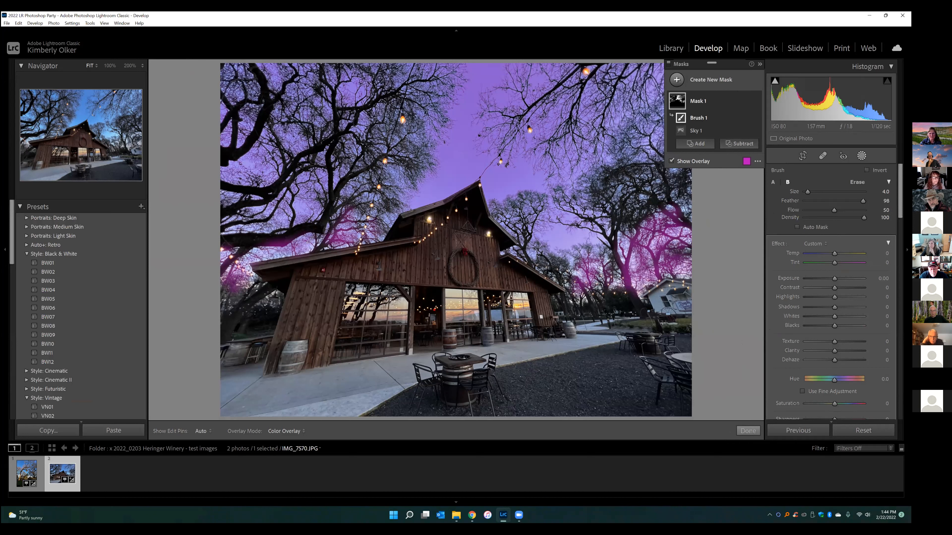
Step: Use the Erase brush to remove mask overlay from the tree trunks and branches on both sides of the barn
left_click(854, 182)
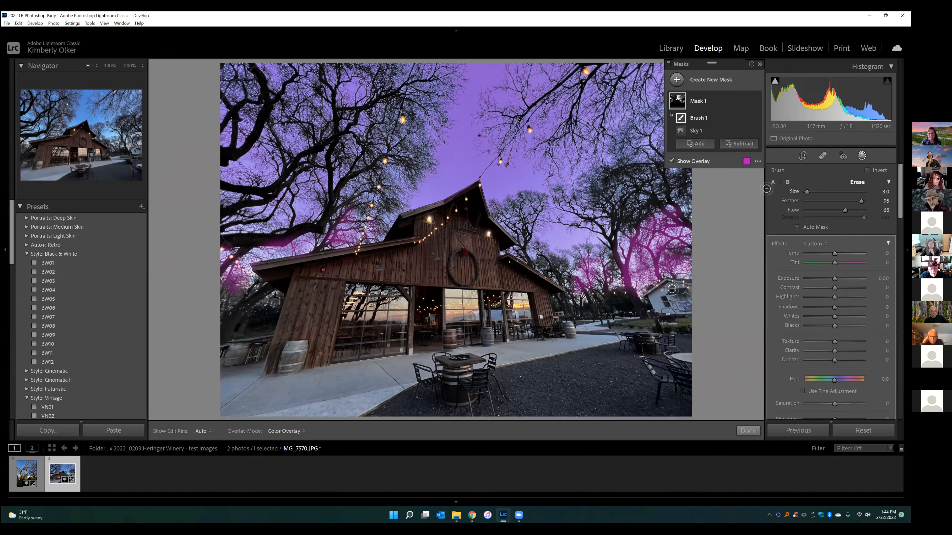
key("h")
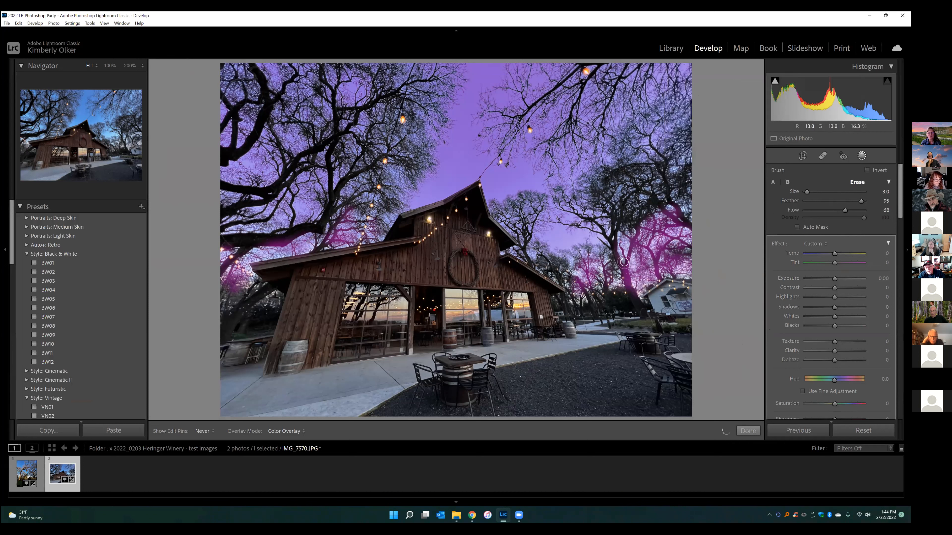
mouse_move(629, 287)
left_mouse_down()
mouse_move(634, 301)
mouse_move(638, 294)
left_mouse_up()
left_click_drag(668, 210, 686, 231)
mouse_move(245, 248)
left_mouse_down()
mouse_move(217, 274)
mouse_move(296, 237)
mouse_move(263, 238)
mouse_move(297, 234)
mouse_move(258, 237)
left_mouse_up()
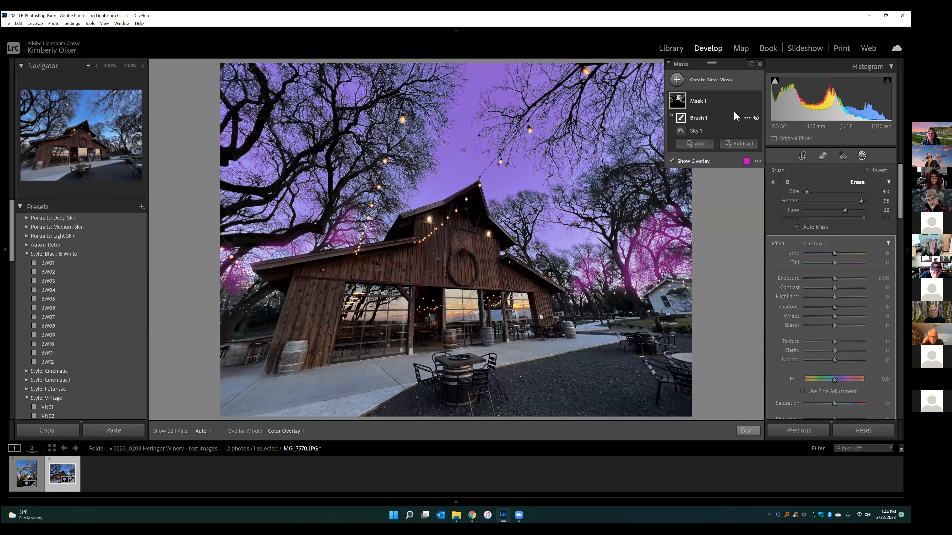
Step: Delete all masks from the barn photo and return to the Library
left_click(747, 102)
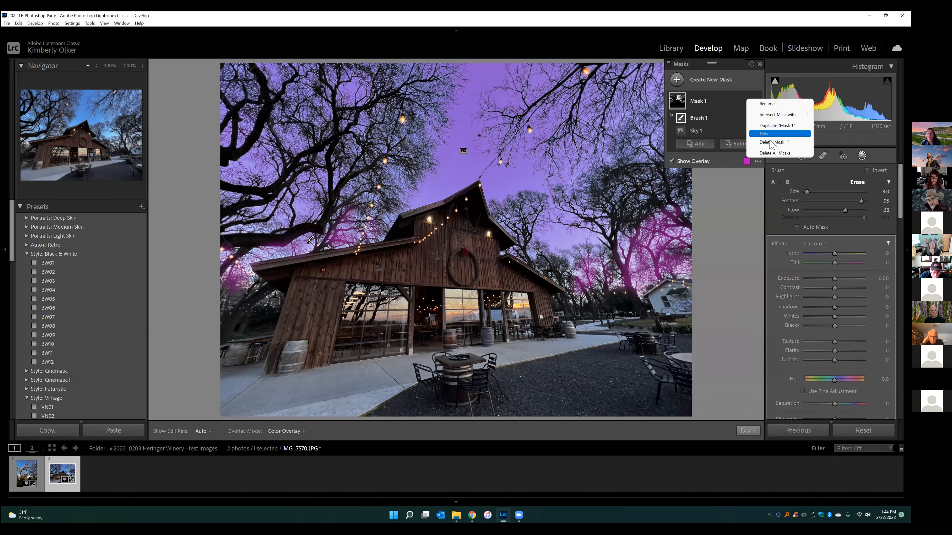
left_click(771, 153)
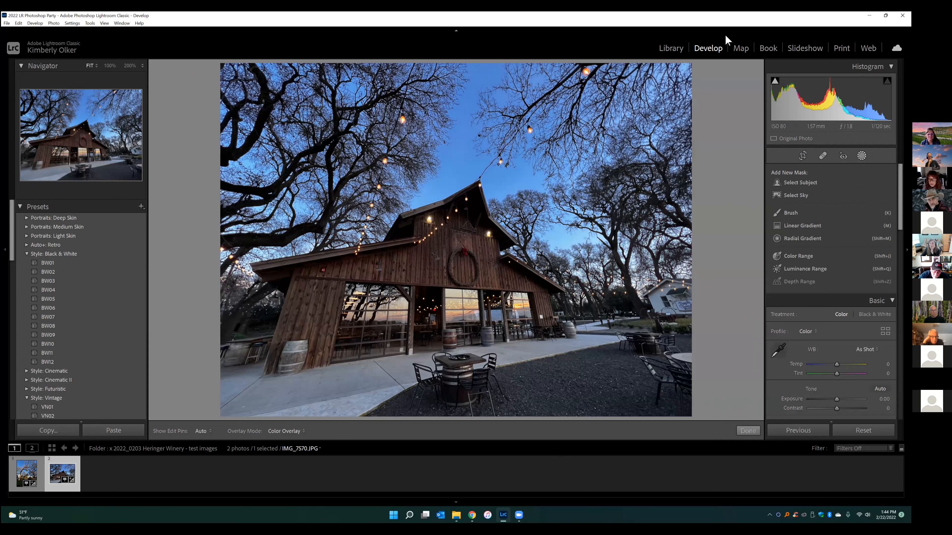
left_click(676, 47)
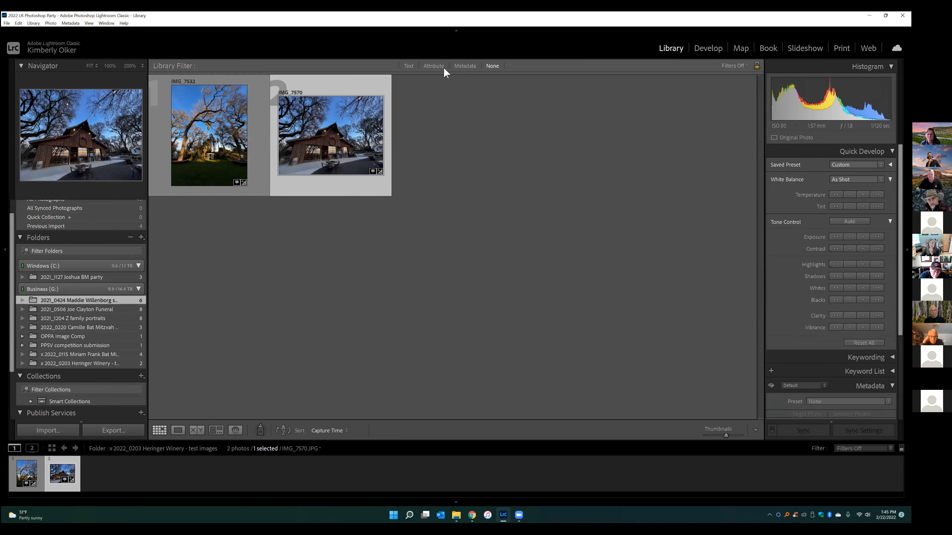
Step: Reopen the barn photo in the Develop module and create a Select Sky mask
left_click(708, 49)
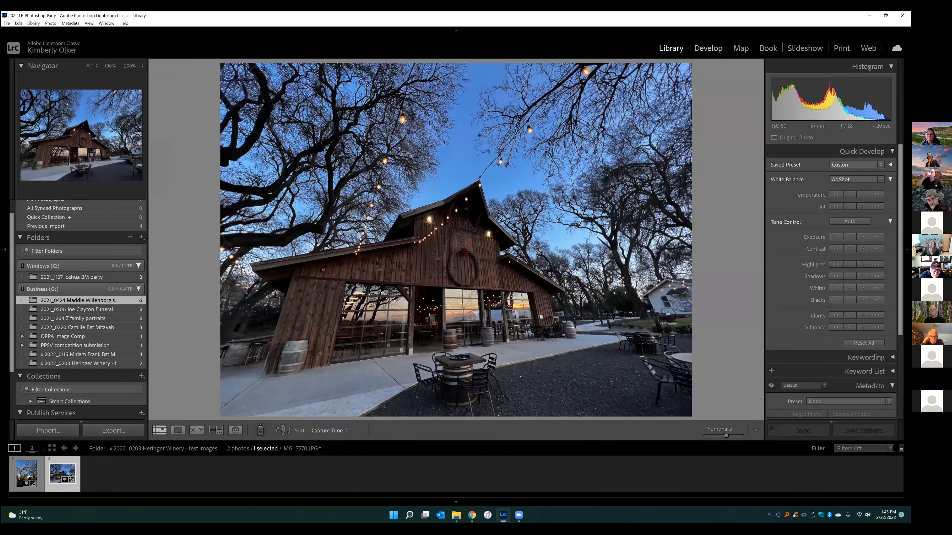
left_click(861, 156)
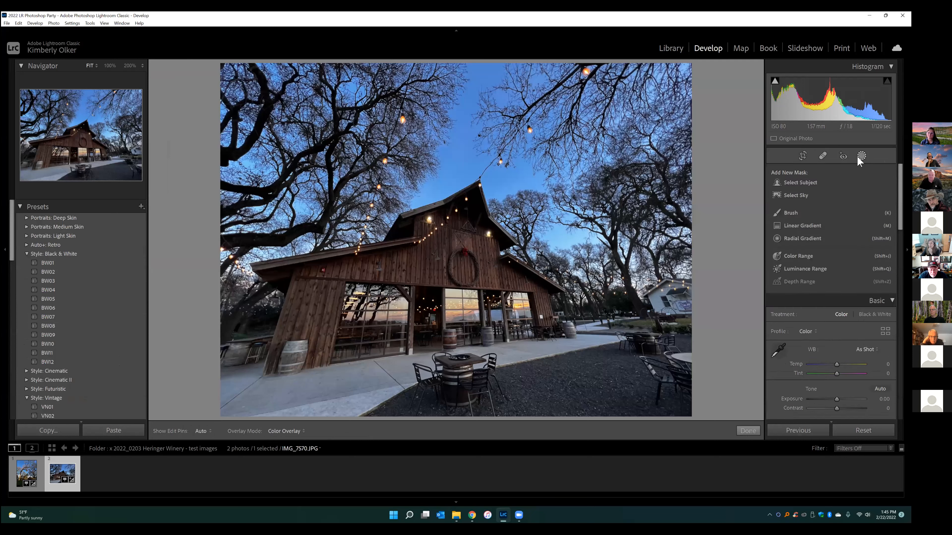
left_click(800, 195)
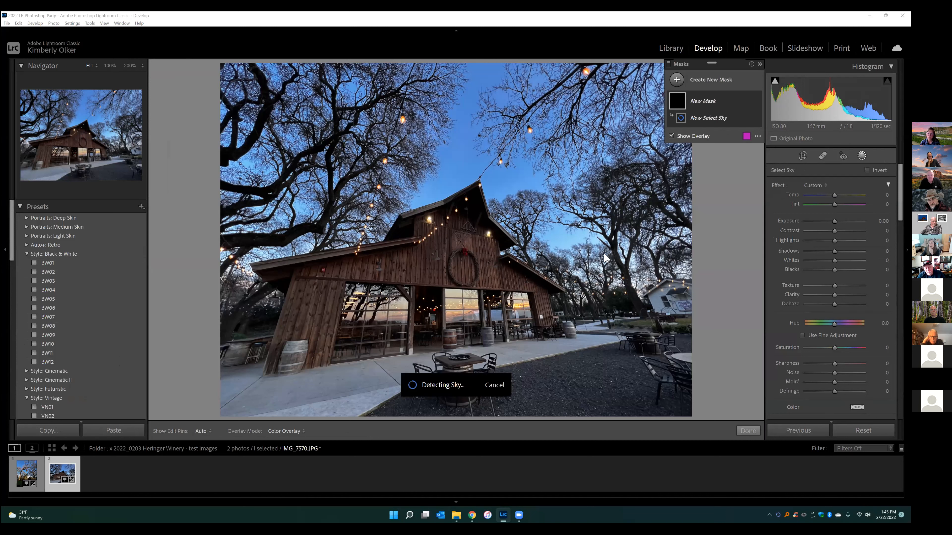
right_click(538, 239)
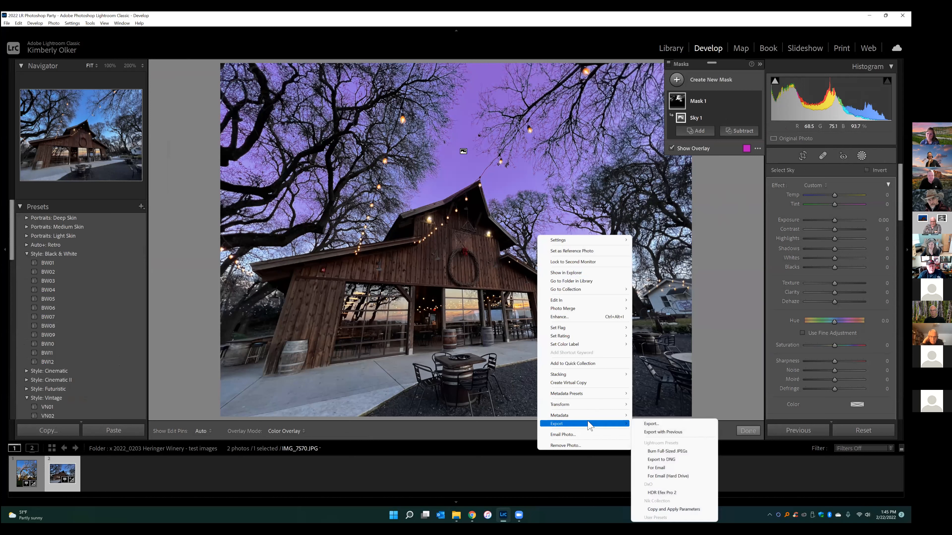
mouse_move(597, 414)
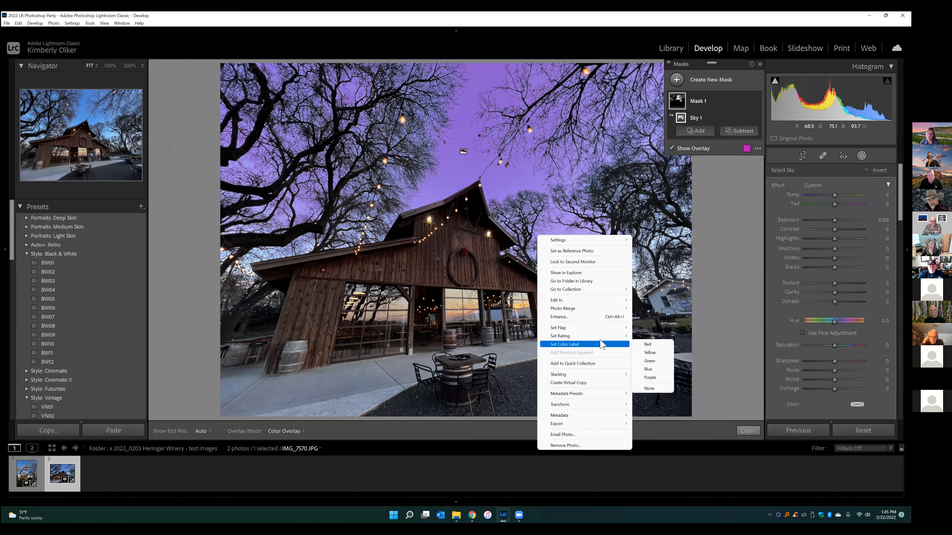
left_click(725, 151)
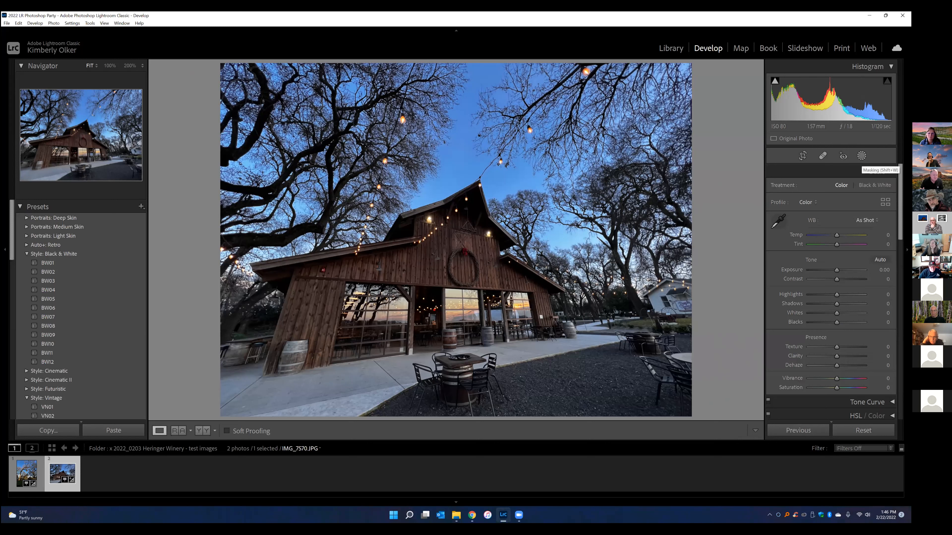
Step: Reopen masking on the barn photo and delete the sky mask
left_click(862, 156)
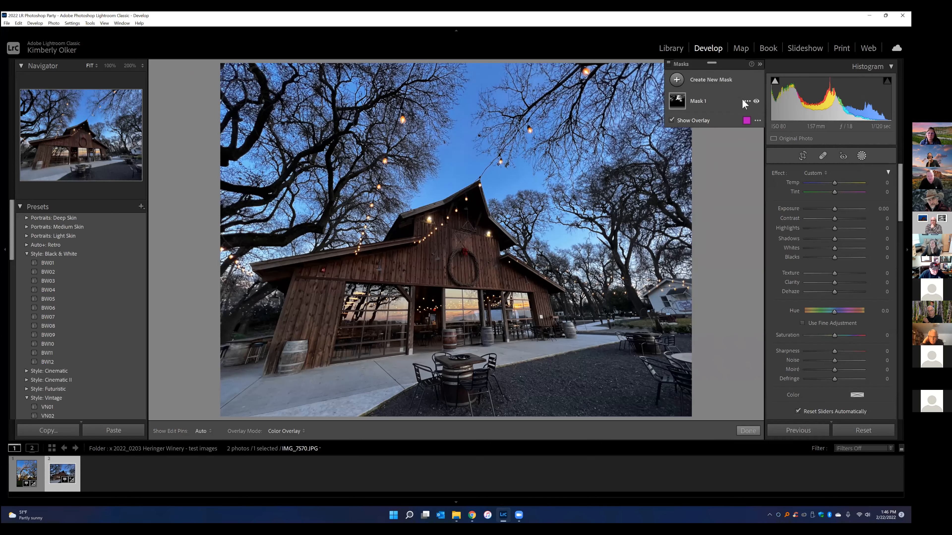
left_click(746, 101)
left_click(775, 143)
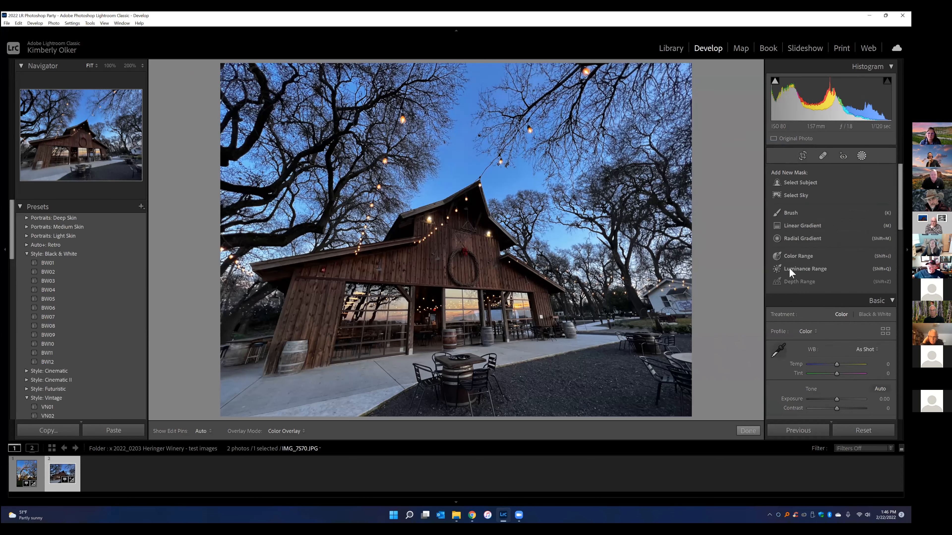
Step: Create a luminance range mask sampled from the sky near the horizon and narrow its range to 79/90–100/100
left_click(801, 270)
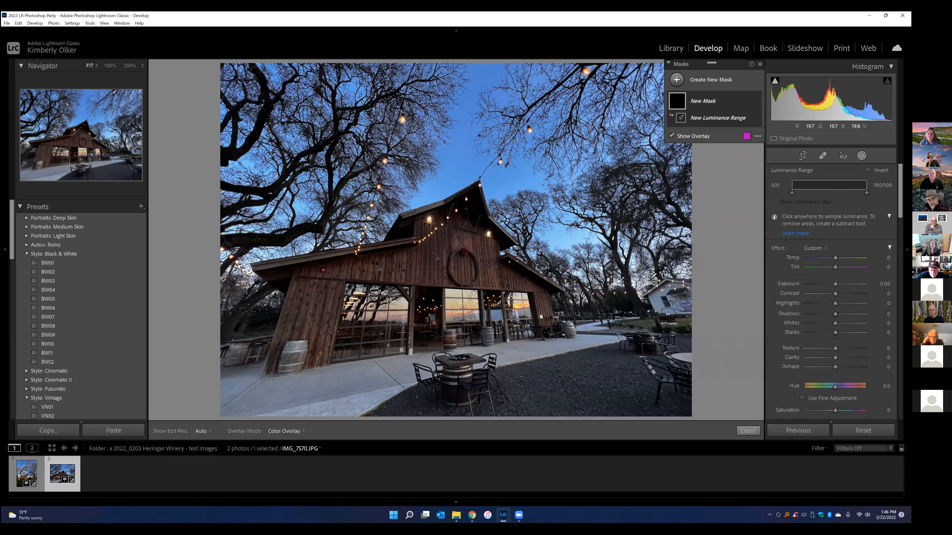
left_click(566, 236)
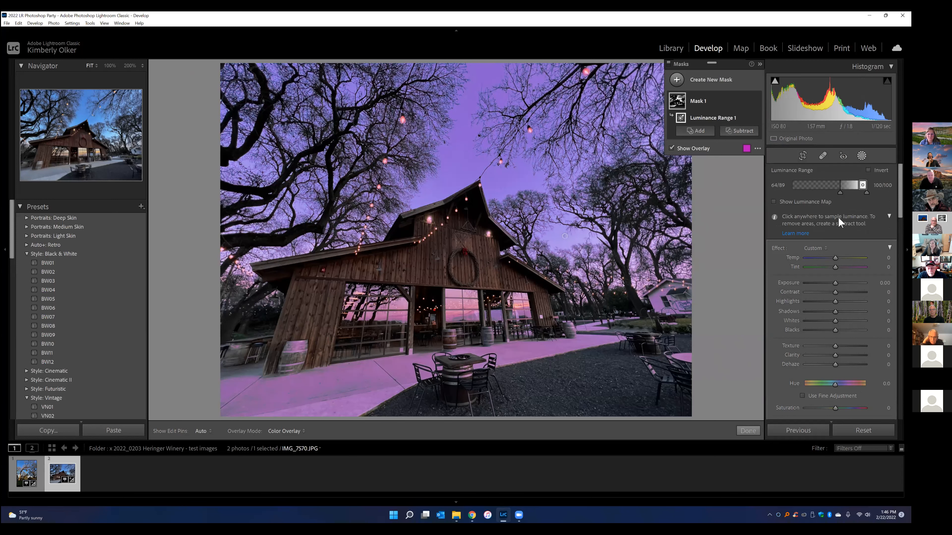
mouse_move(839, 198)
left_mouse_down()
mouse_move(856, 196)
mouse_move(850, 190)
left_mouse_up()
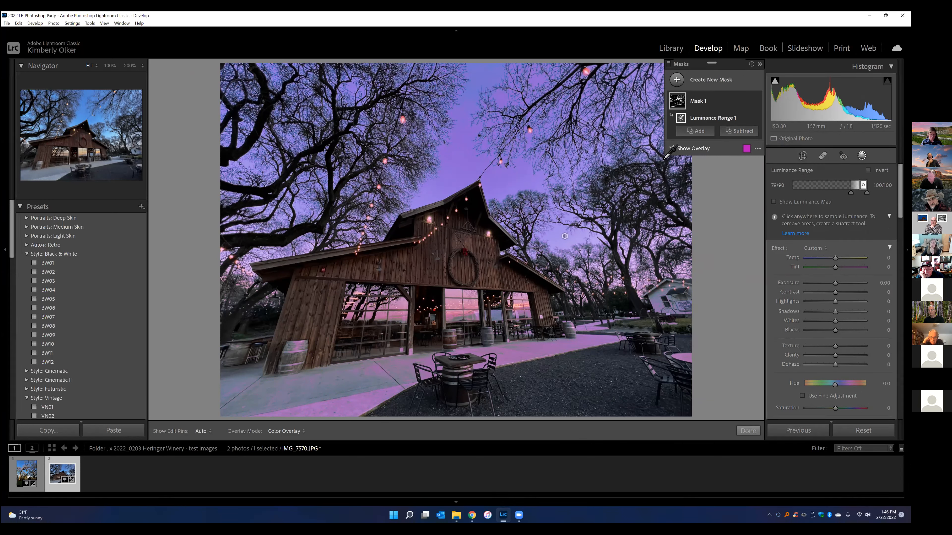
Step: Hide the mask overlay and set the luminance mask's Temp to -31
left_click(671, 147)
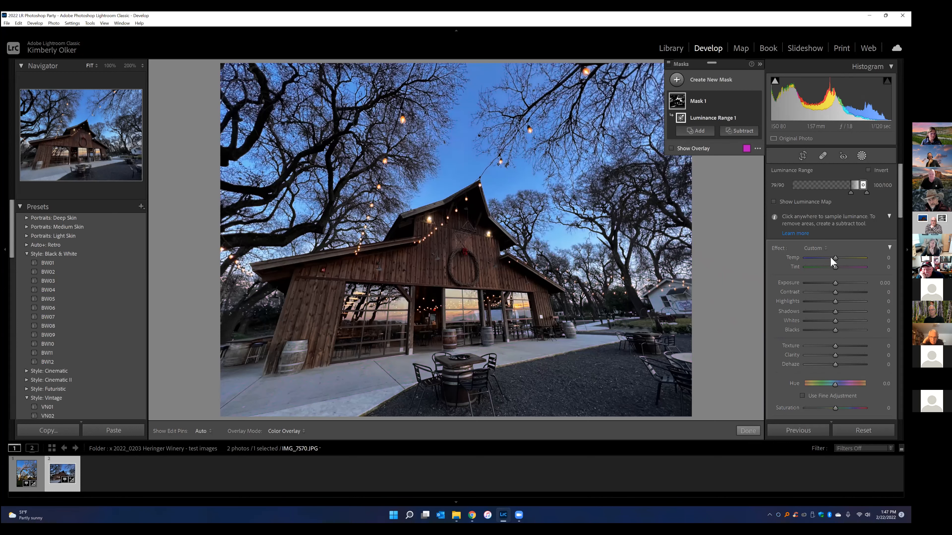
mouse_move(836, 259)
left_mouse_down()
mouse_move(815, 256)
mouse_move(824, 258)
left_mouse_up()
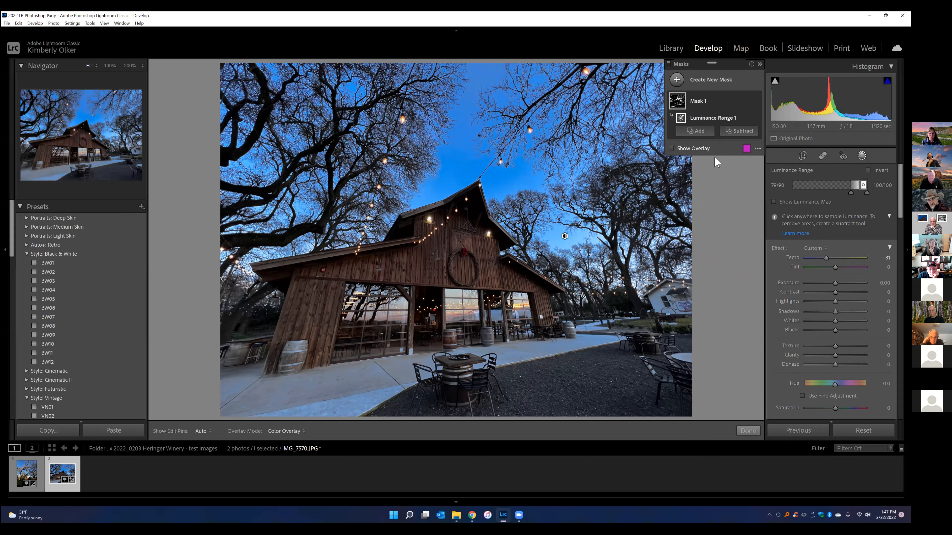
Step: Subtract the concrete walkway in front of the barn from the luminance mask using brush A
left_click(735, 132)
left_click(745, 182)
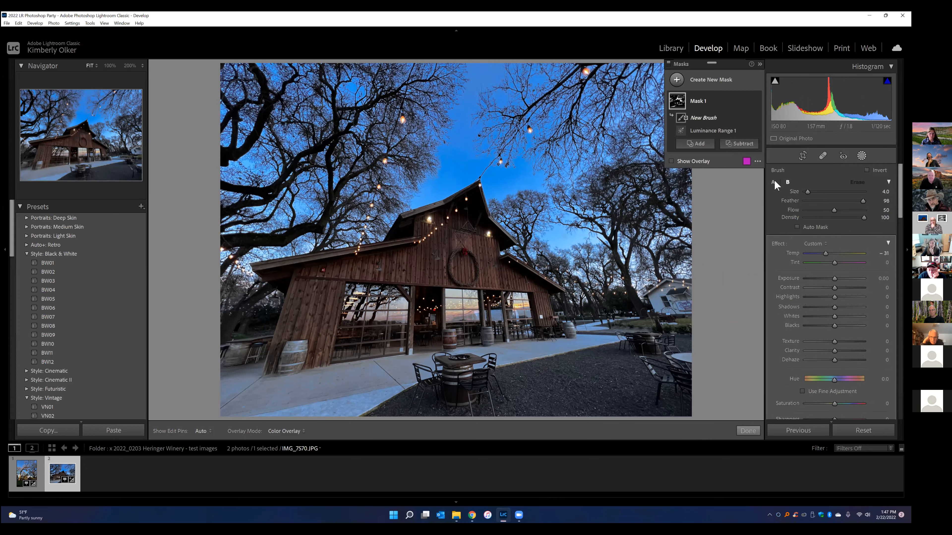
left_click(773, 182)
mouse_move(605, 340)
left_mouse_down()
mouse_move(402, 385)
mouse_move(451, 358)
mouse_move(335, 378)
mouse_move(385, 366)
mouse_move(347, 401)
mouse_move(376, 396)
mouse_move(390, 405)
mouse_move(313, 404)
mouse_move(285, 415)
mouse_move(318, 407)
mouse_move(270, 412)
mouse_move(208, 389)
left_mouse_up()
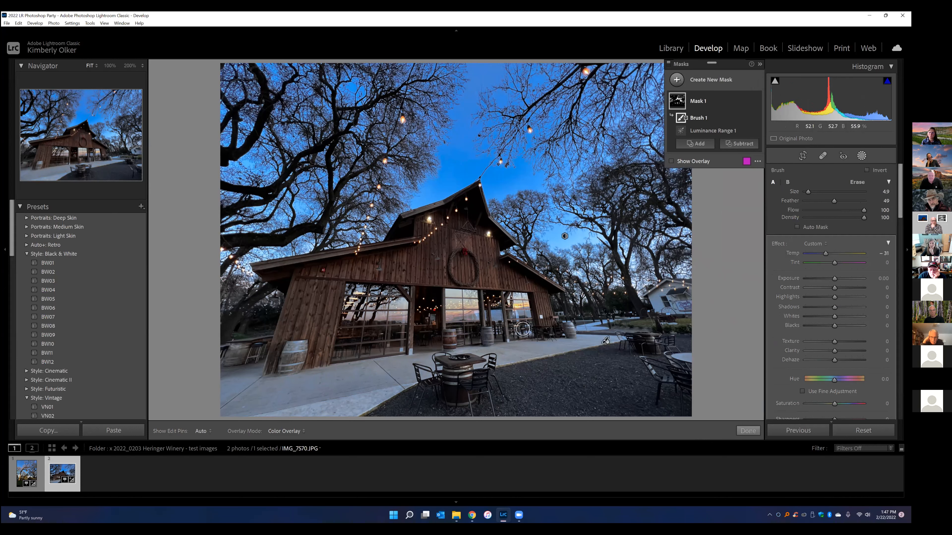
Step: Compare the photo with edit pins and the mask hidden and shown, and finish masking
key("h")
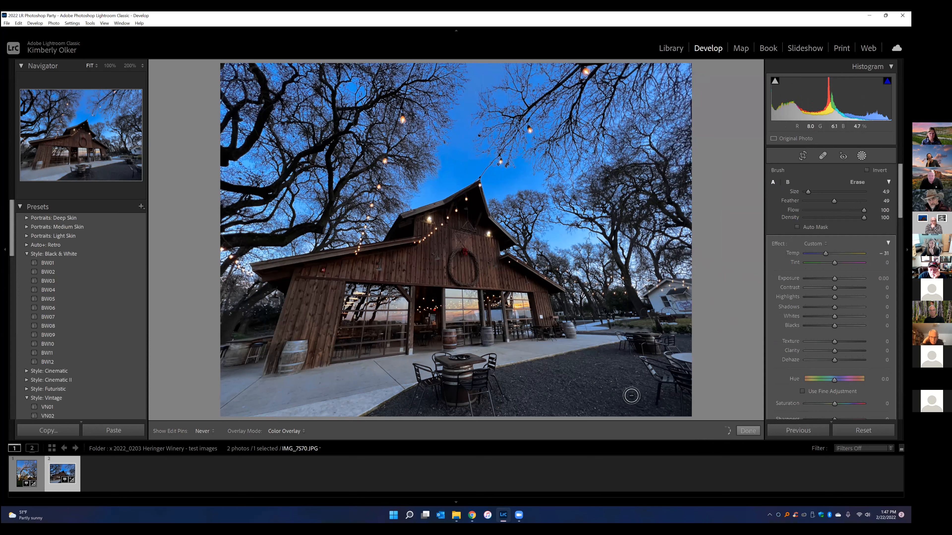
key("h")
key("h")
key("h")
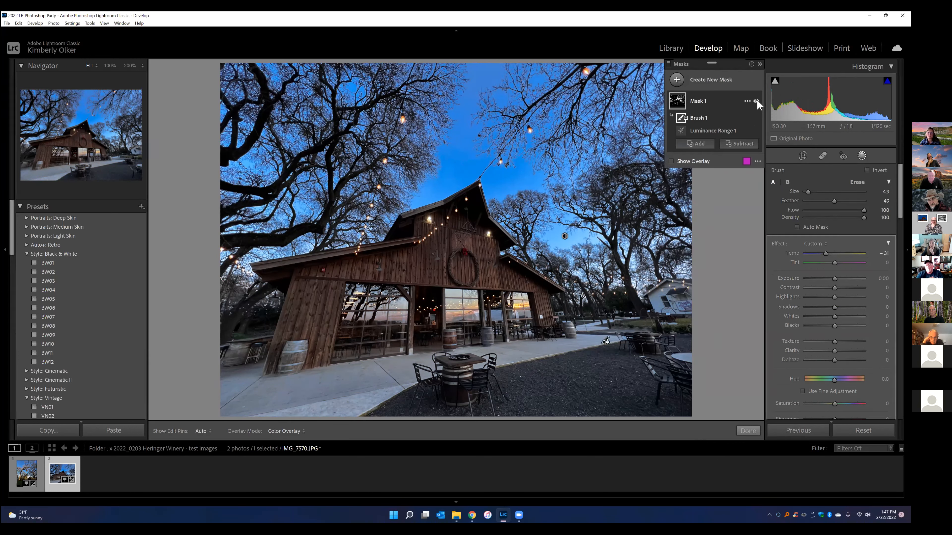
left_click(756, 100)
left_click(756, 101)
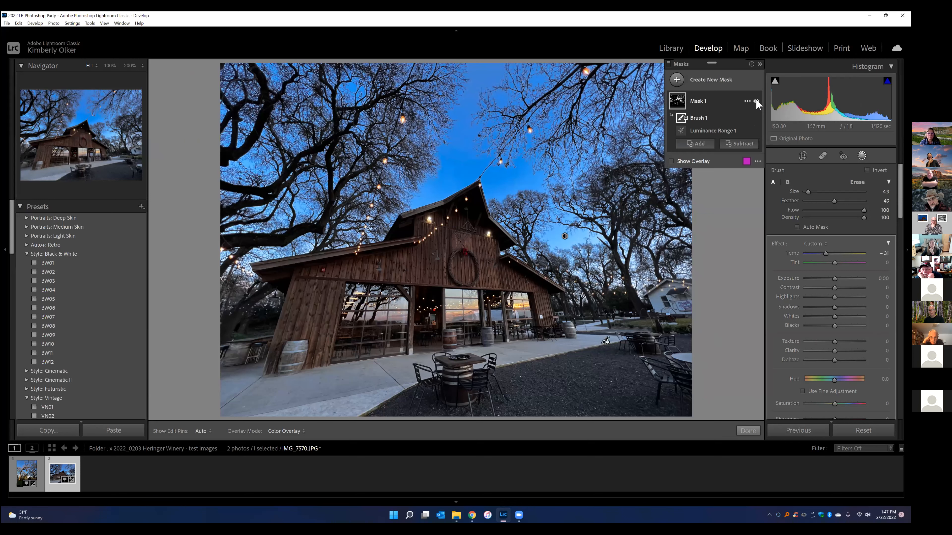
left_click(756, 101)
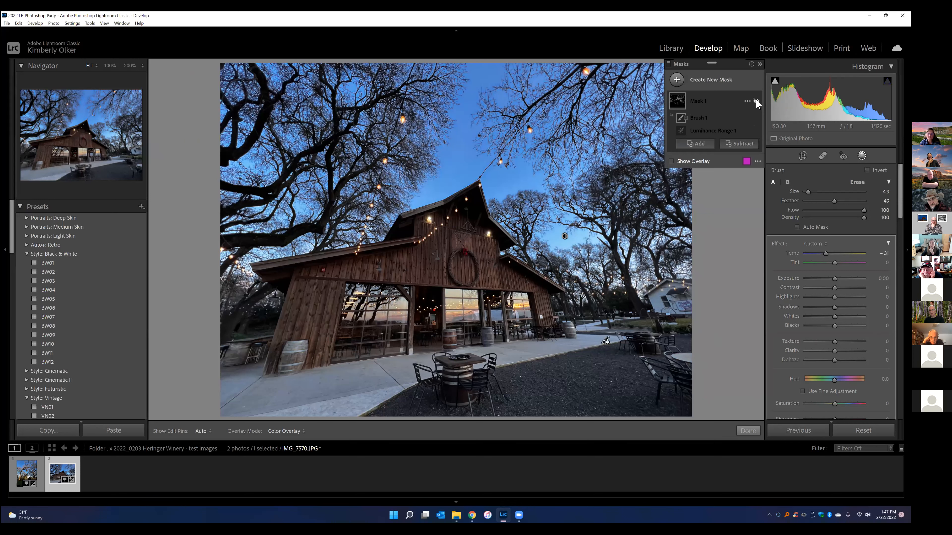
left_click(757, 101)
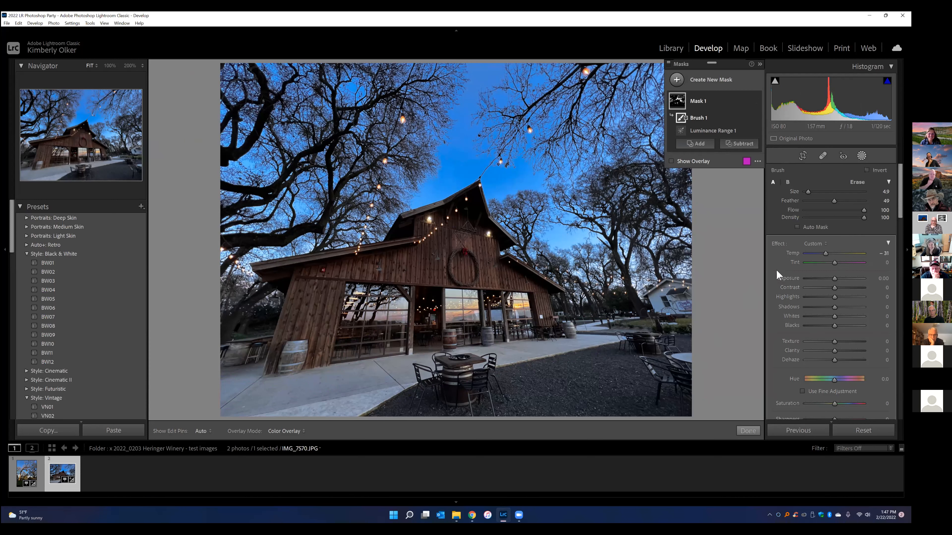
left_click(747, 430)
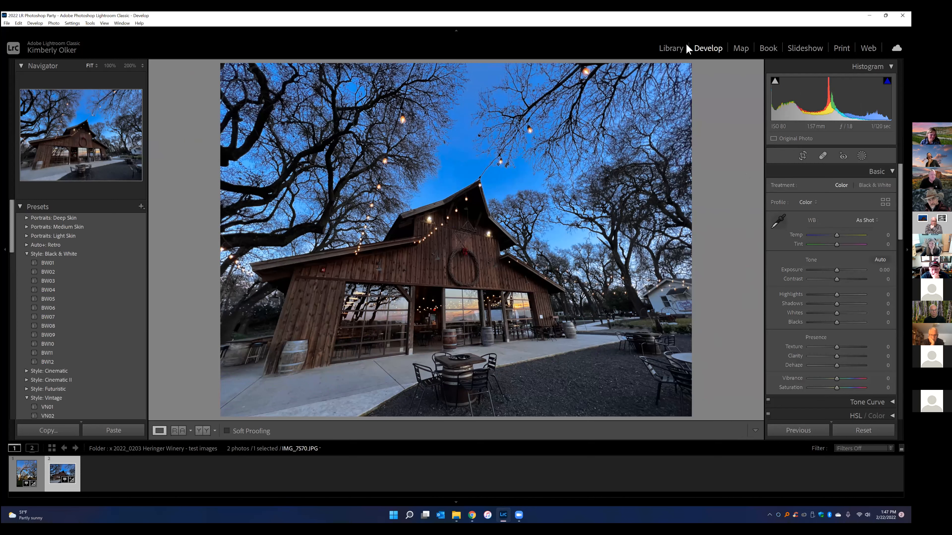
Step: Return to the Library grid and deselect the barn photo
left_click(671, 48)
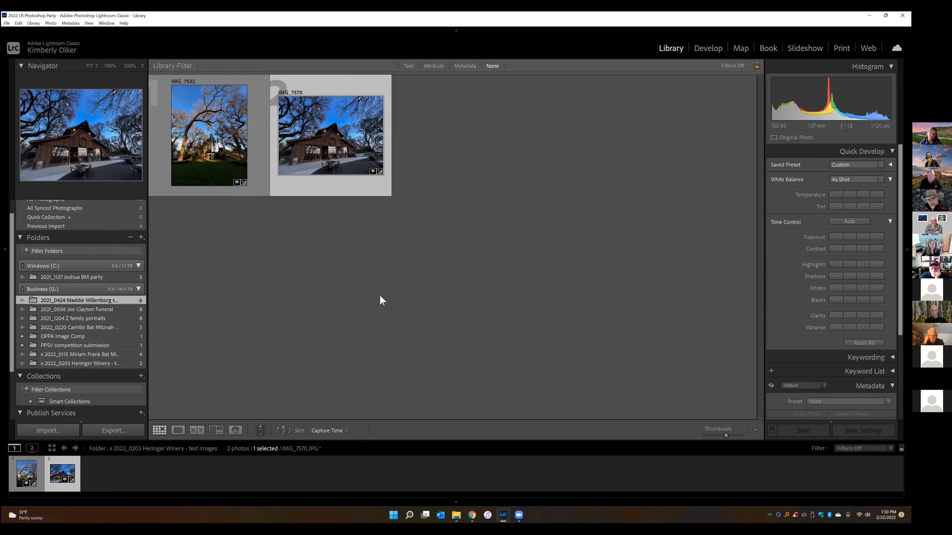
right_click(339, 148)
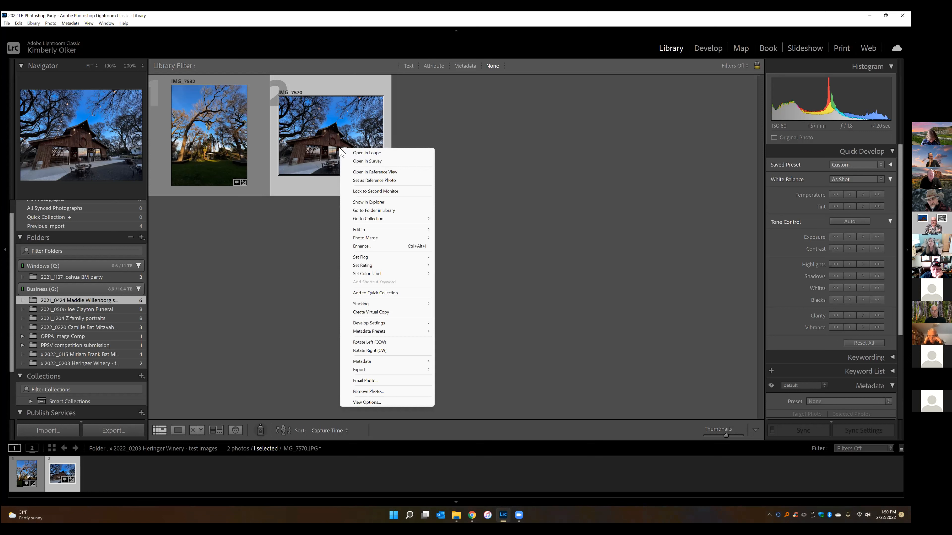
left_click(446, 101)
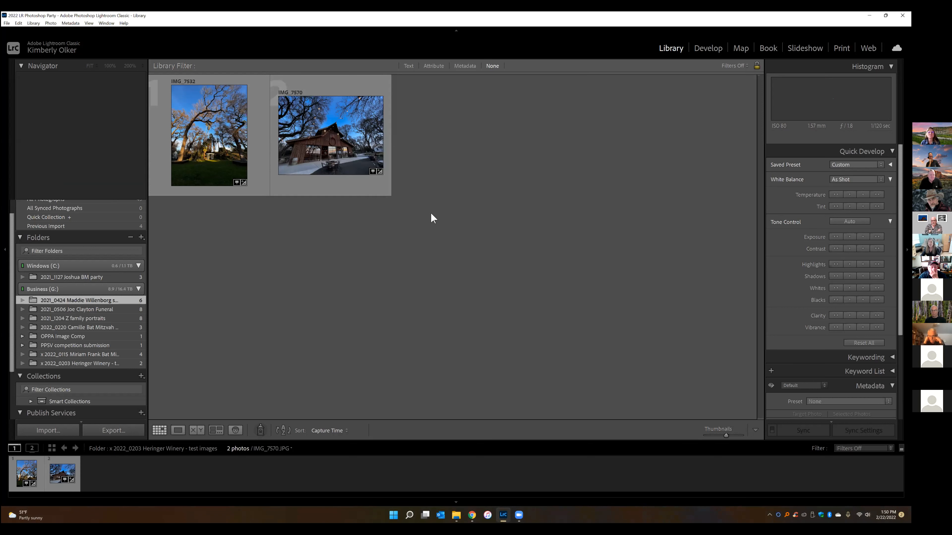
Step: Show the barn photo IMG_7570 in Loupe view and open it as a Smart Object in Photoshop
left_click(334, 135)
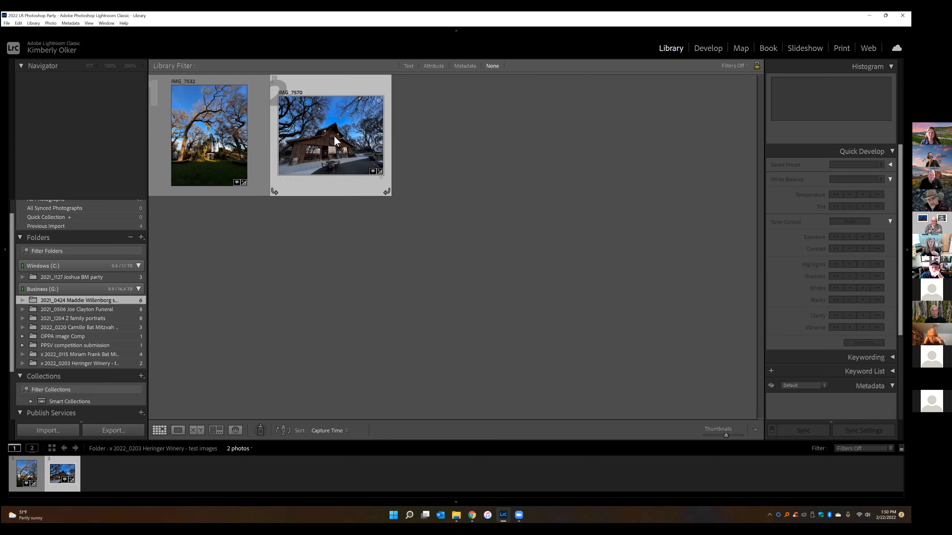
left_click(178, 430)
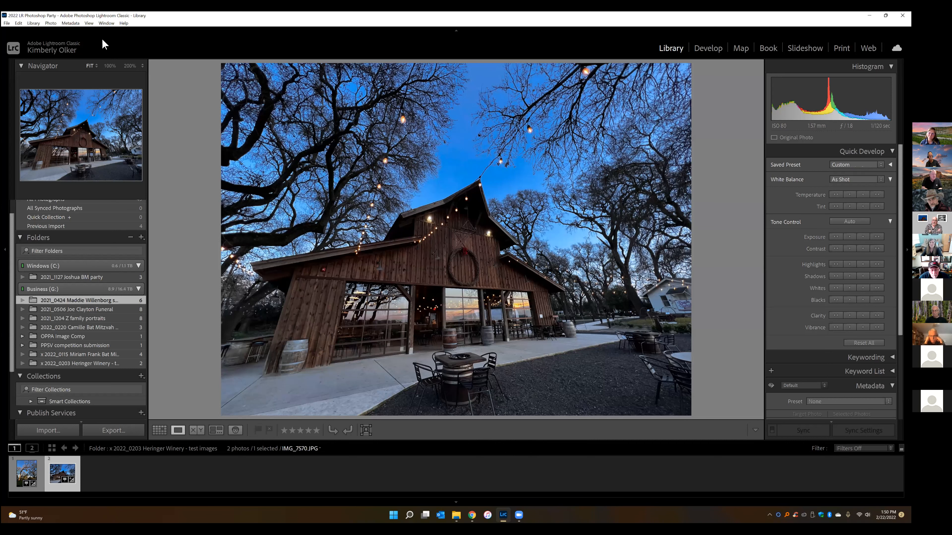
right_click(342, 155)
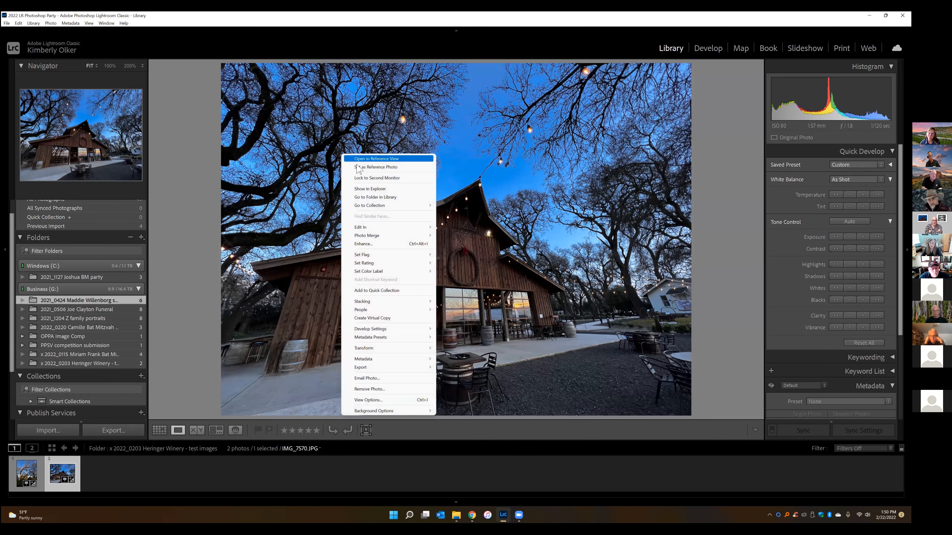
mouse_move(398, 230)
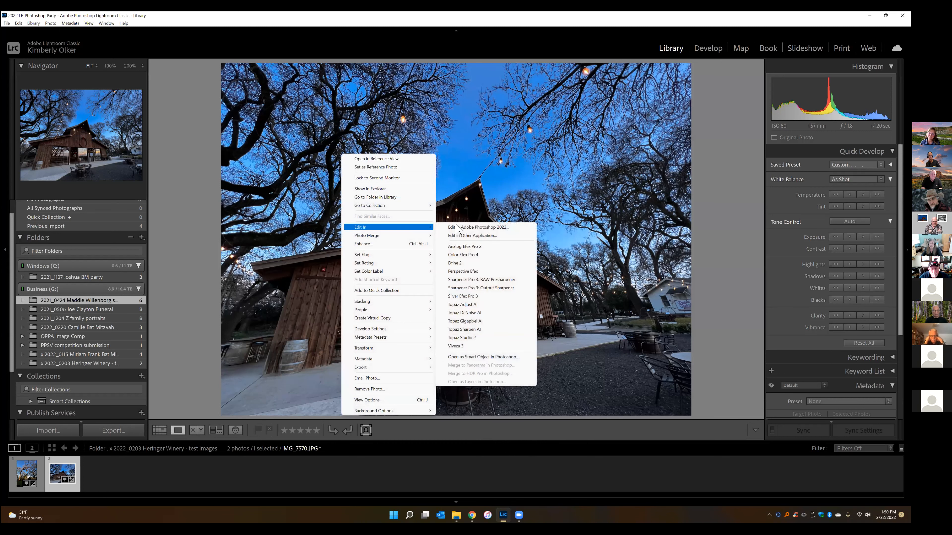
left_click(484, 357)
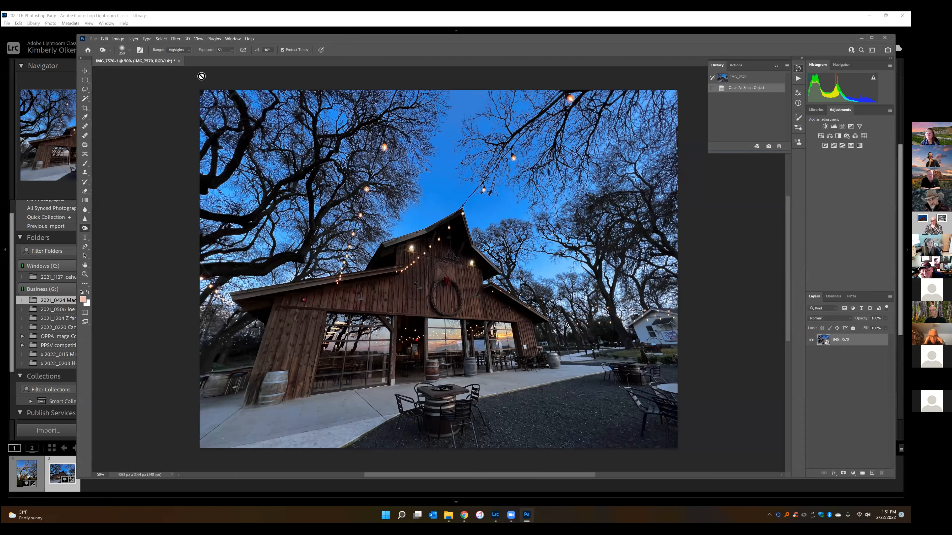
left_click(176, 39)
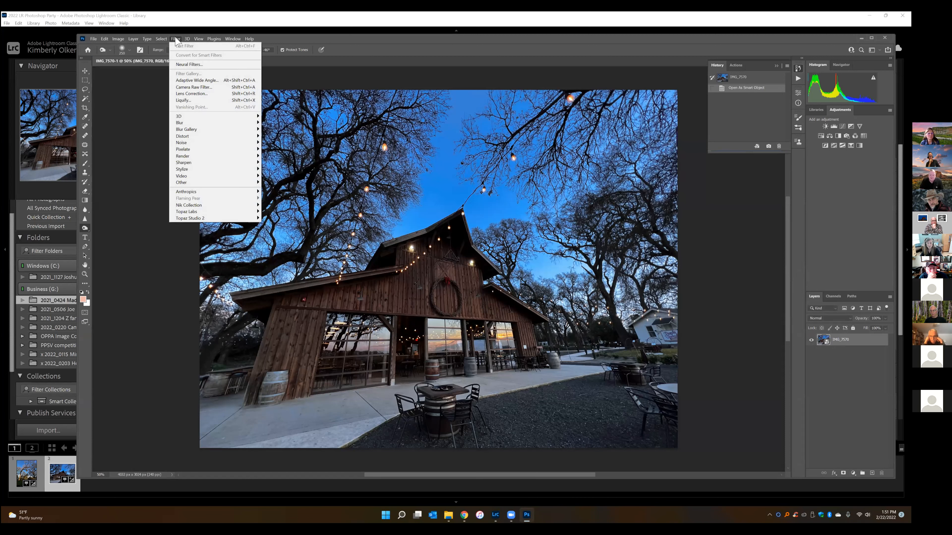
left_click(742, 353)
left_click(530, 211)
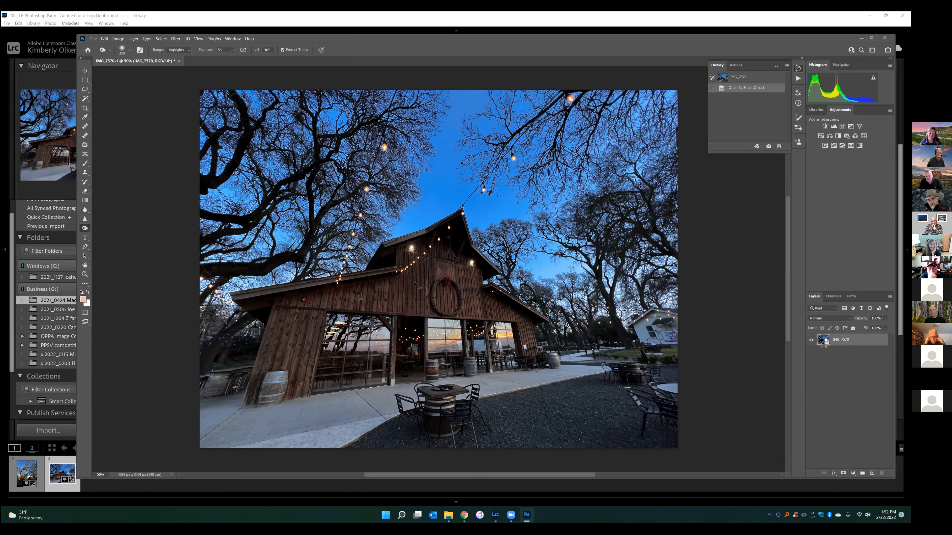
Step: Open the barn layer's Smart Object contents in Camera Raw, select Mask 1 and turn on its overlay
key("ctrl+shift+a")
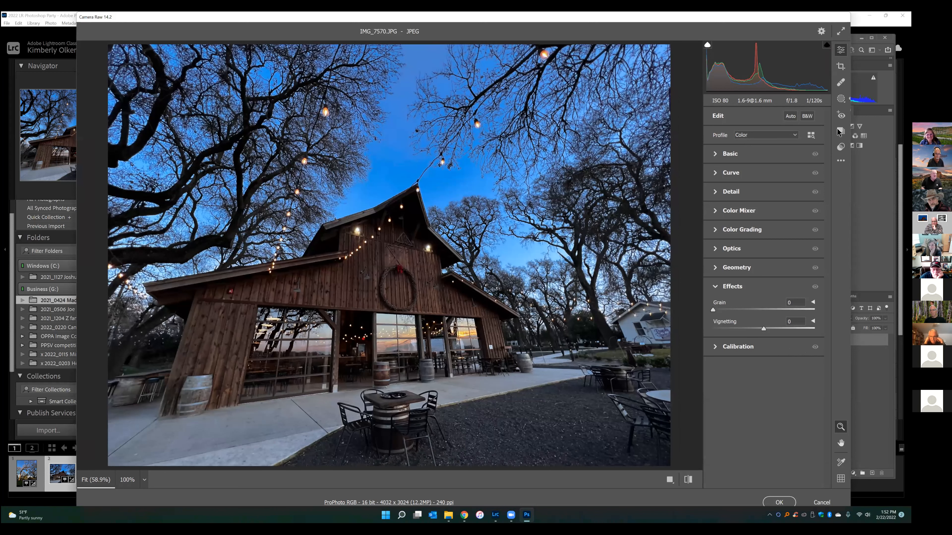
left_click(841, 99)
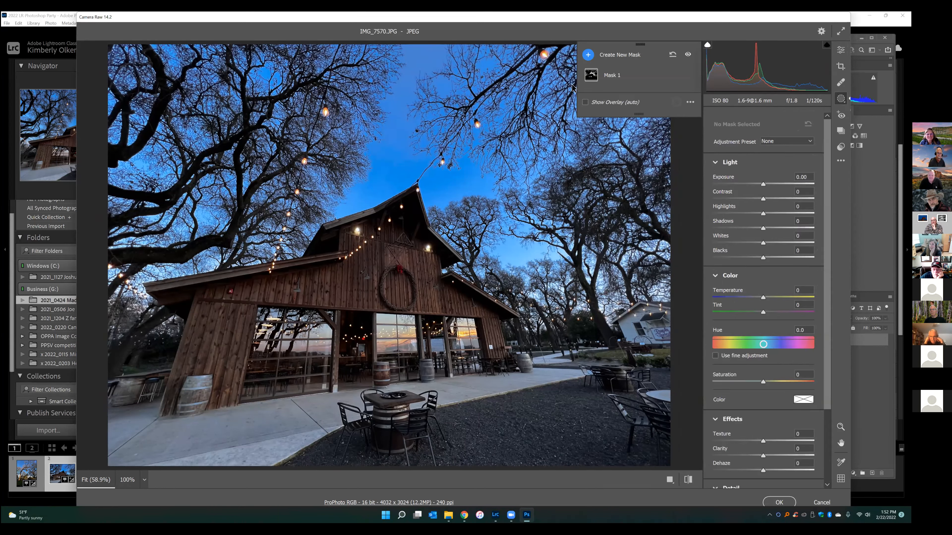
mouse_move(596, 77)
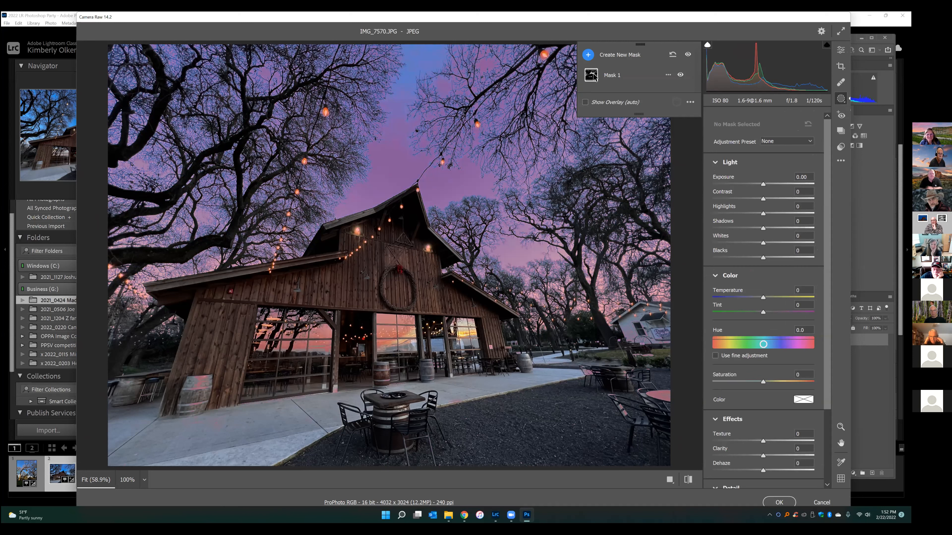
left_click(611, 77)
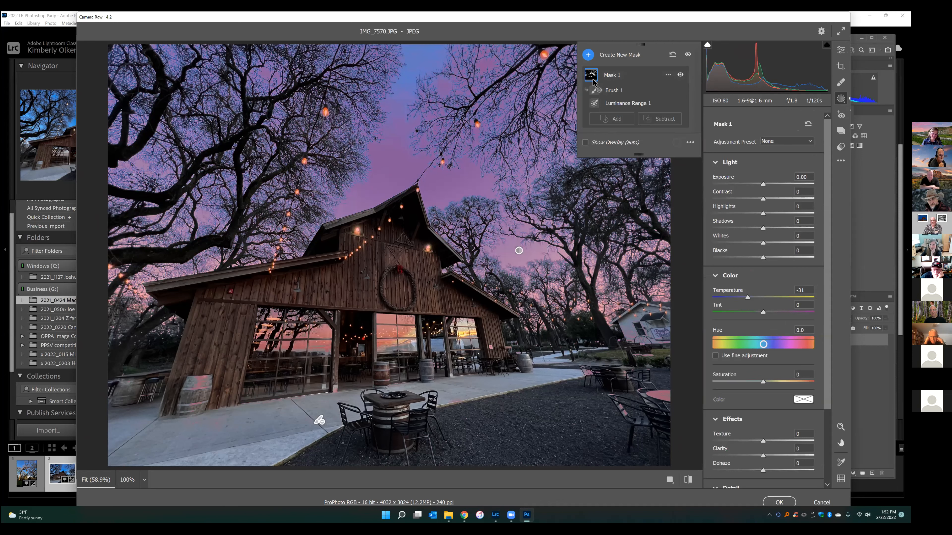
left_click(585, 143)
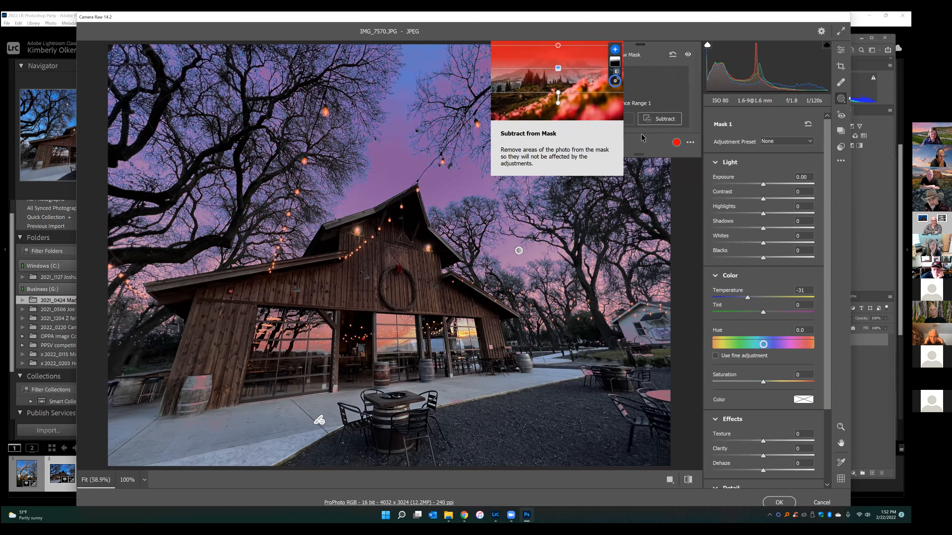
Step: Subtract the barn's window areas from Mask 1 with a brush and apply the Camera Raw edit
left_click(665, 120)
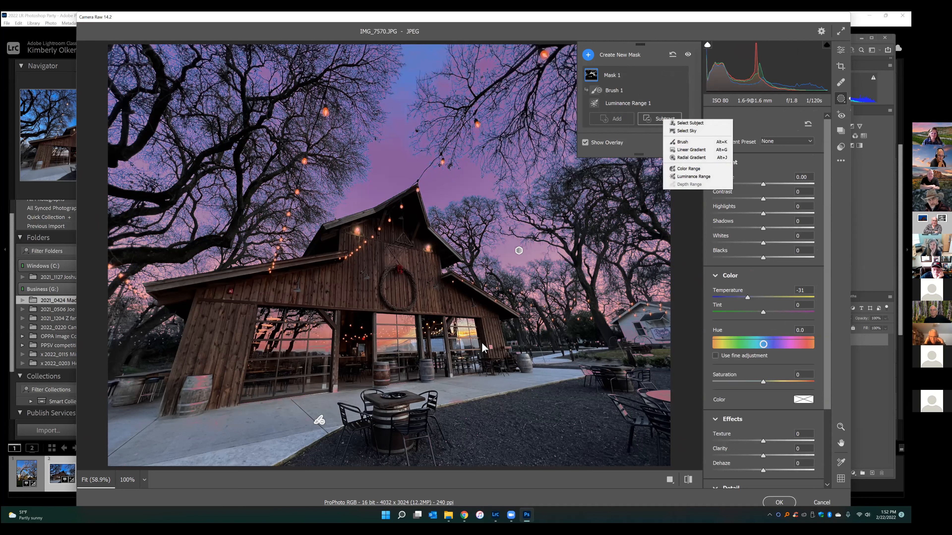
key("alt+k")
mouse_move(410, 324)
left_mouse_down()
mouse_move(381, 347)
mouse_move(341, 313)
mouse_move(324, 330)
mouse_move(270, 332)
mouse_move(207, 377)
mouse_move(195, 401)
mouse_move(342, 340)
left_mouse_up()
mouse_move(490, 360)
left_mouse_down()
mouse_move(500, 346)
mouse_move(576, 382)
left_mouse_up()
mouse_move(681, 399)
left_mouse_down()
mouse_move(652, 388)
mouse_move(660, 375)
left_mouse_up()
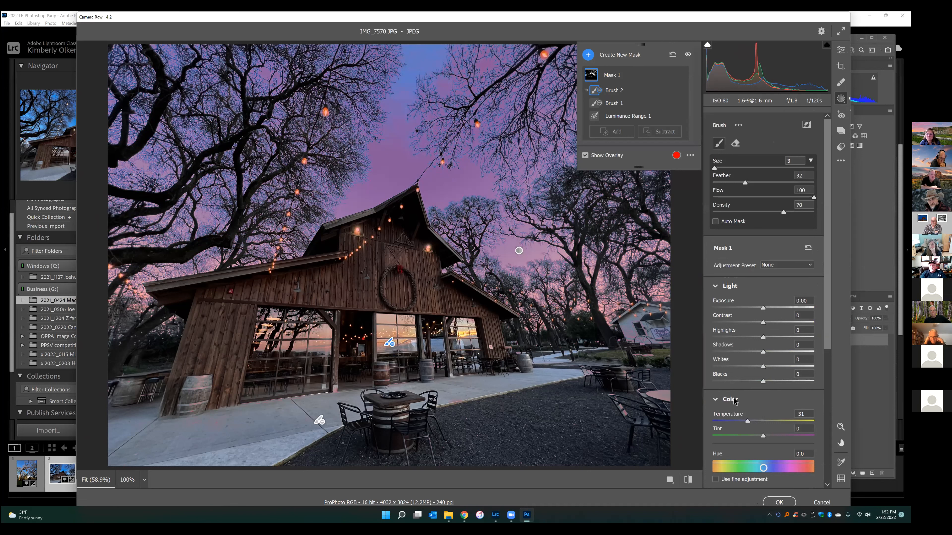
left_click(779, 502)
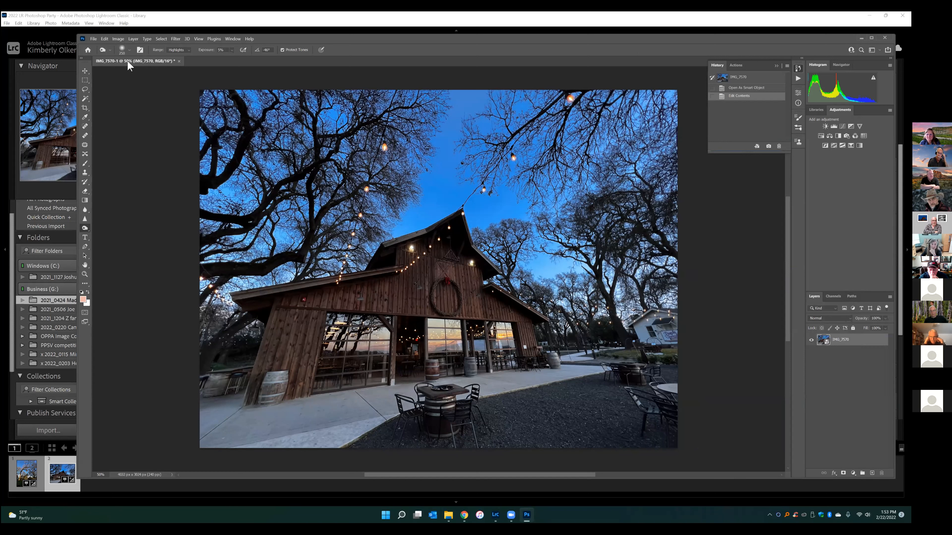
Step: Save the document as IMG_7570-Edit.psd in the 2021 Photos folder and close Photoshop
left_click(93, 39)
left_click(118, 123)
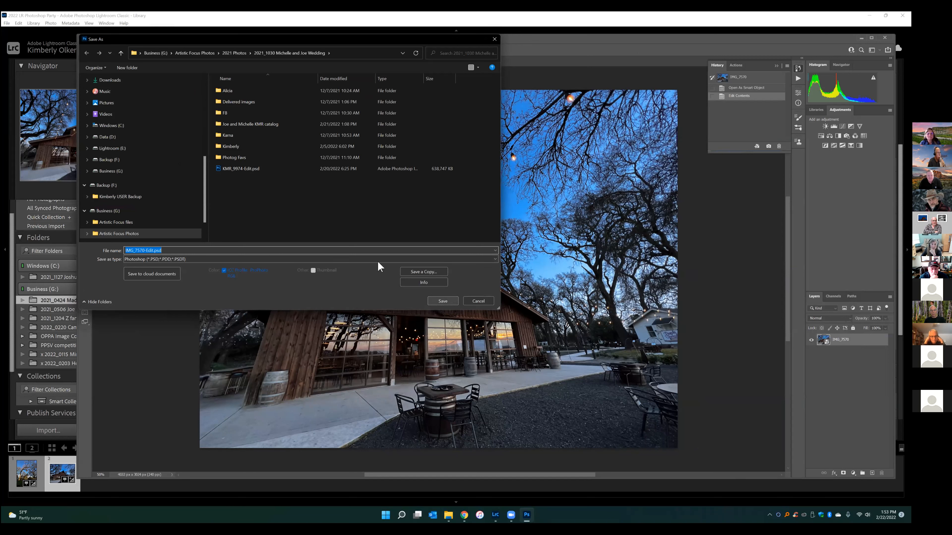
left_click(235, 53)
left_click(443, 301)
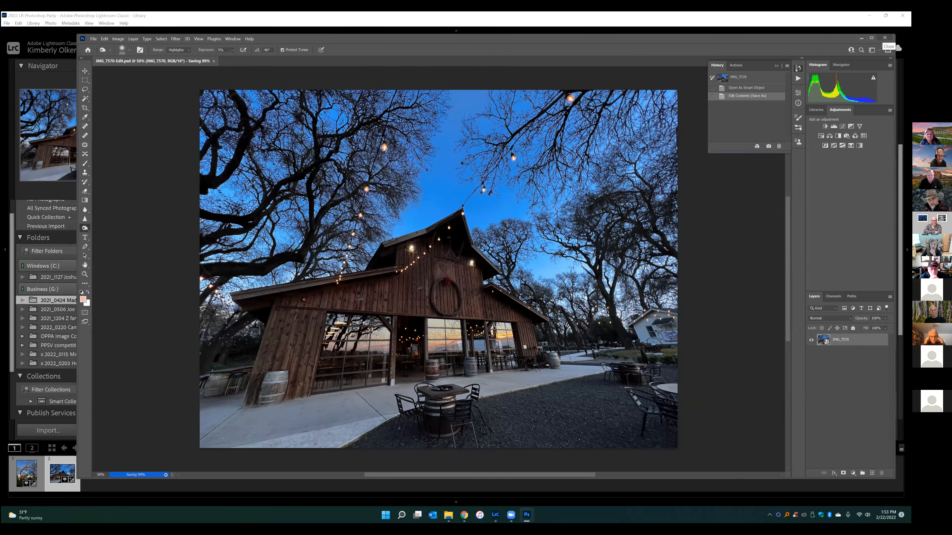
left_click(884, 38)
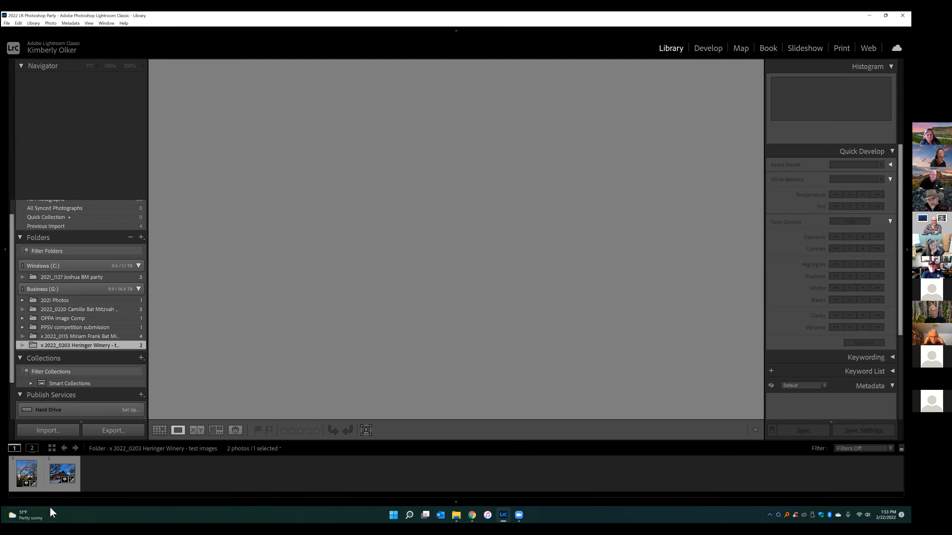
Step: Check the original barn photo's mask in the Develop module and return to the Library
mouse_move(61, 473)
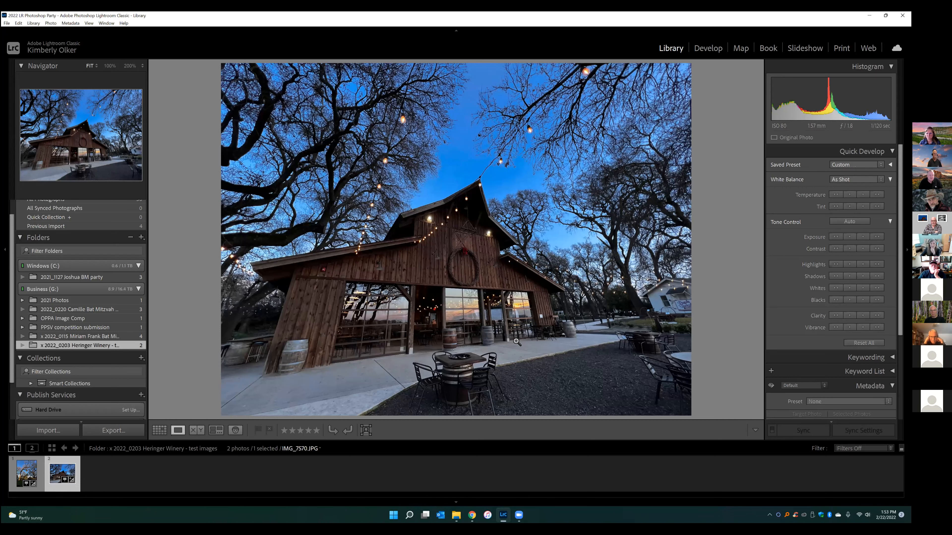
left_click(707, 48)
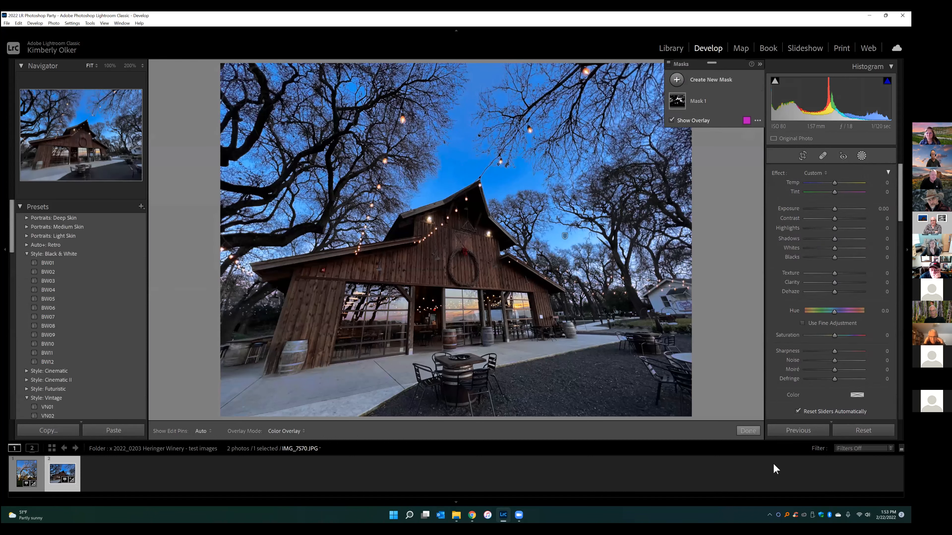
left_click(748, 431)
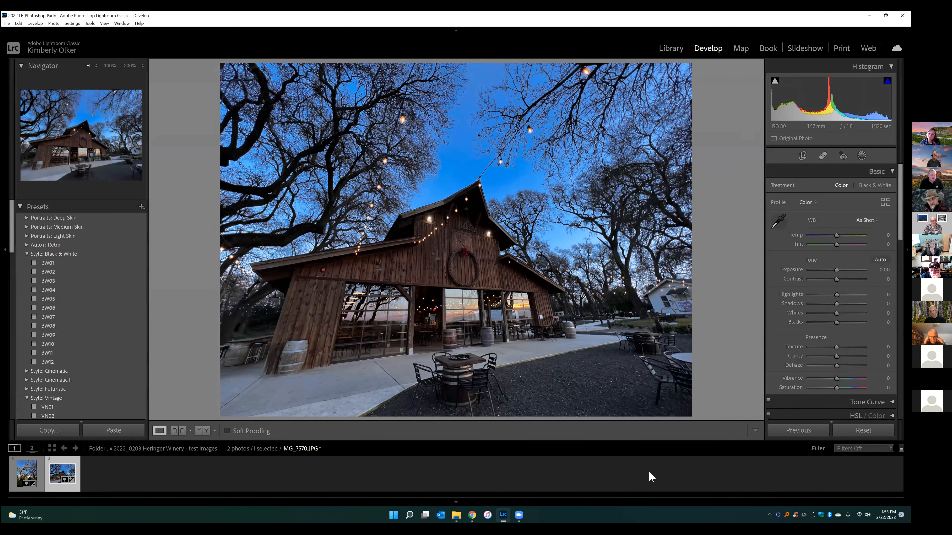
left_click(668, 48)
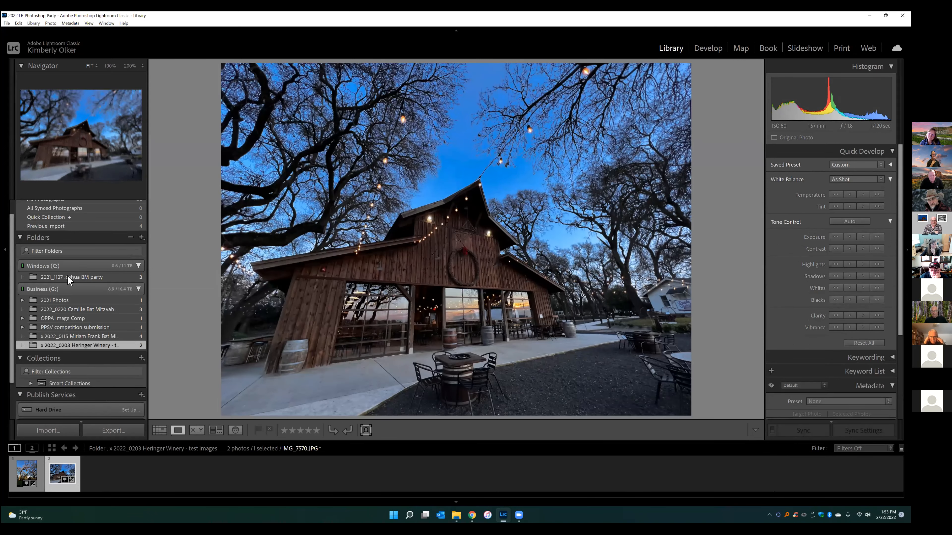
Step: Open the 2021 Photos folder and check IMG_7570-Edit.psd in the Develop module for existing masks
left_click(58, 300)
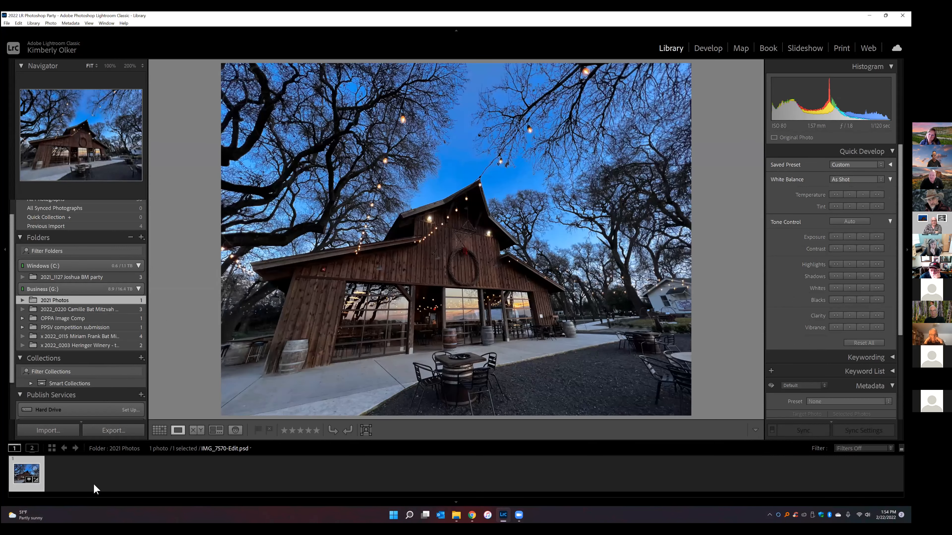
left_click(704, 50)
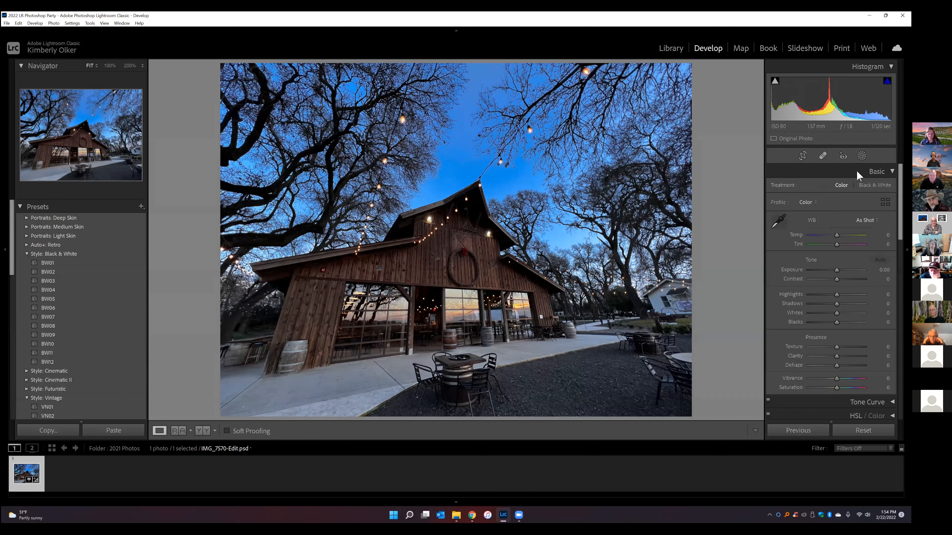
left_click(862, 155)
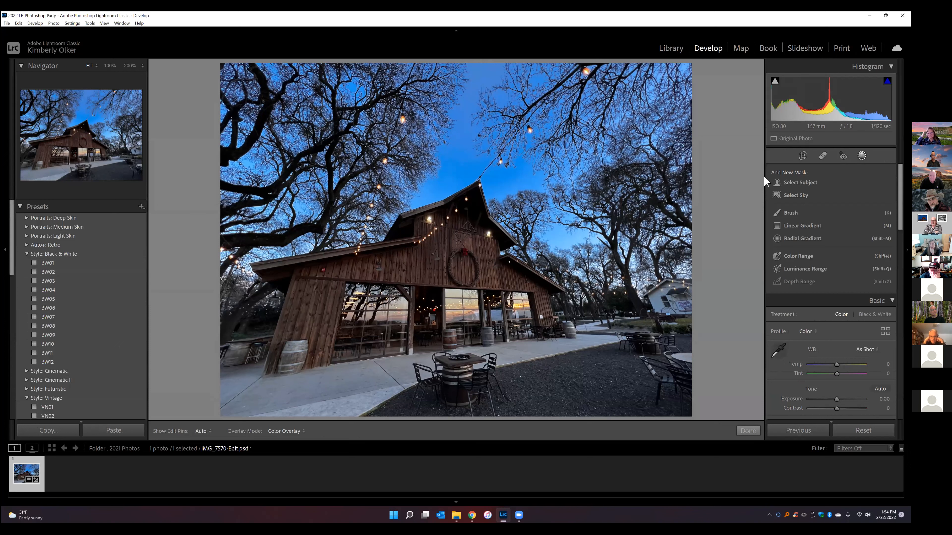
left_click(862, 155)
left_click(862, 155)
left_click(862, 156)
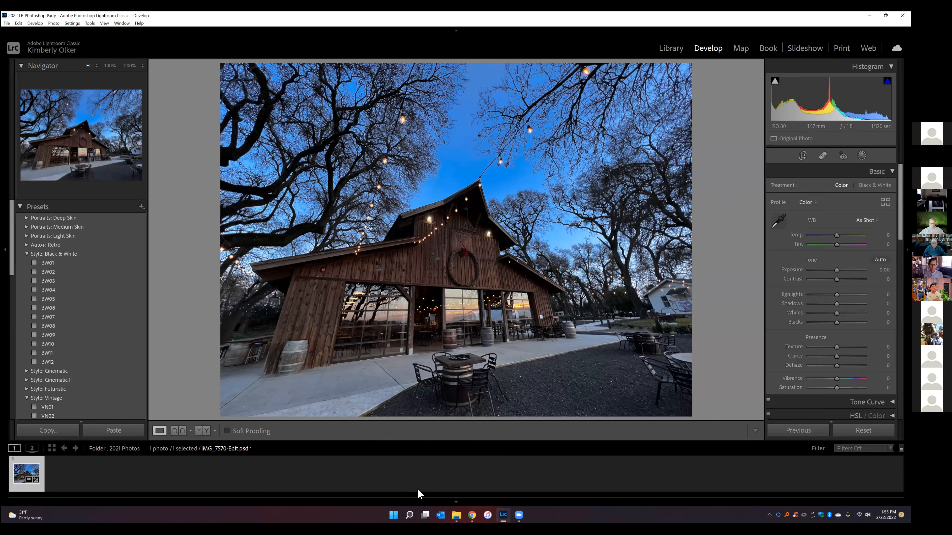
Step: Reopen IMG_7570-Edit.psd in Photoshop and open its Smart Object layer in Camera Raw
left_click(393, 515)
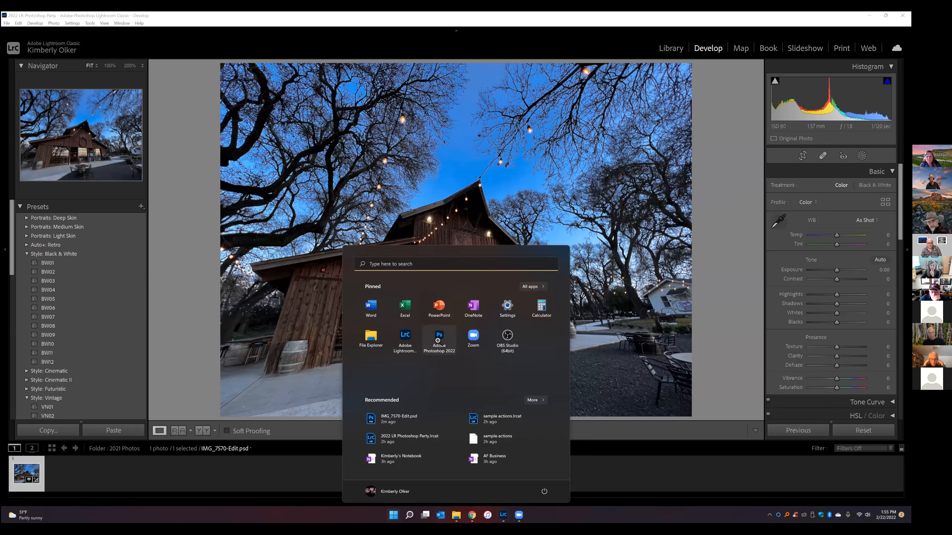
left_click(439, 342)
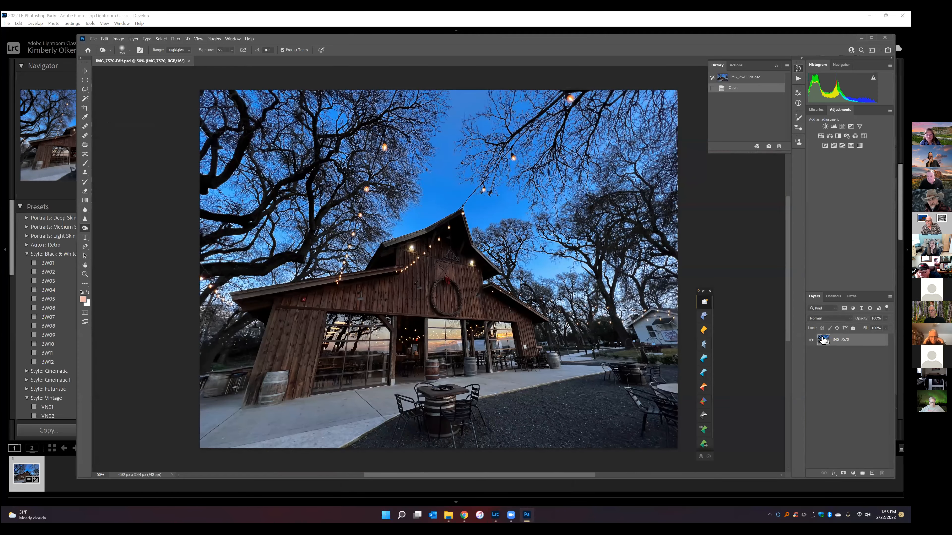
double_click(822, 337)
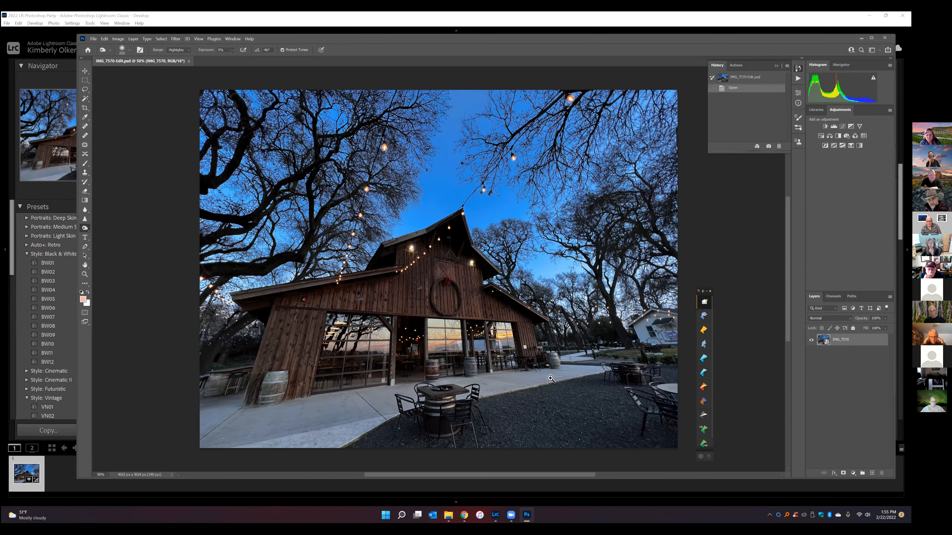
key("shift+ctrl+a")
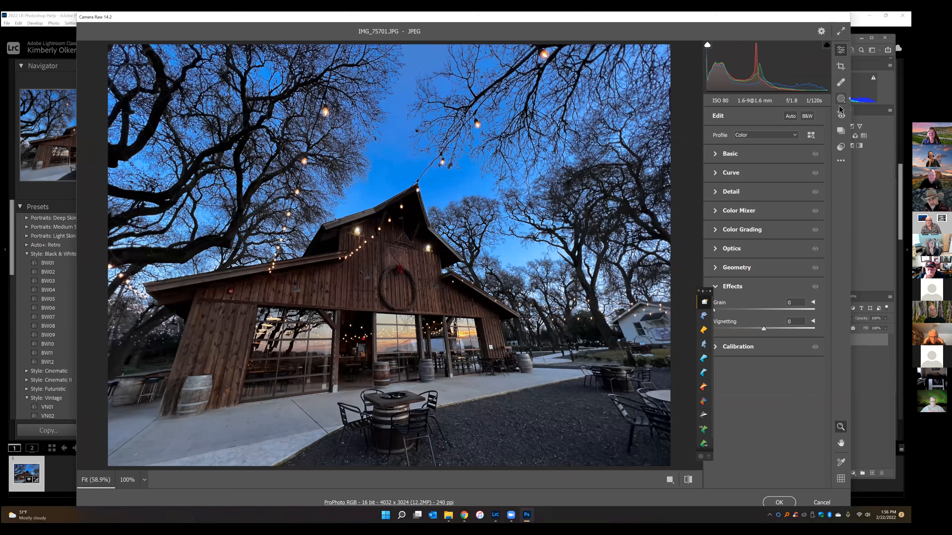
Step: Shift the hue of Mask 1 so the sky turns magenta, apply the edit and save the document
left_click(839, 99)
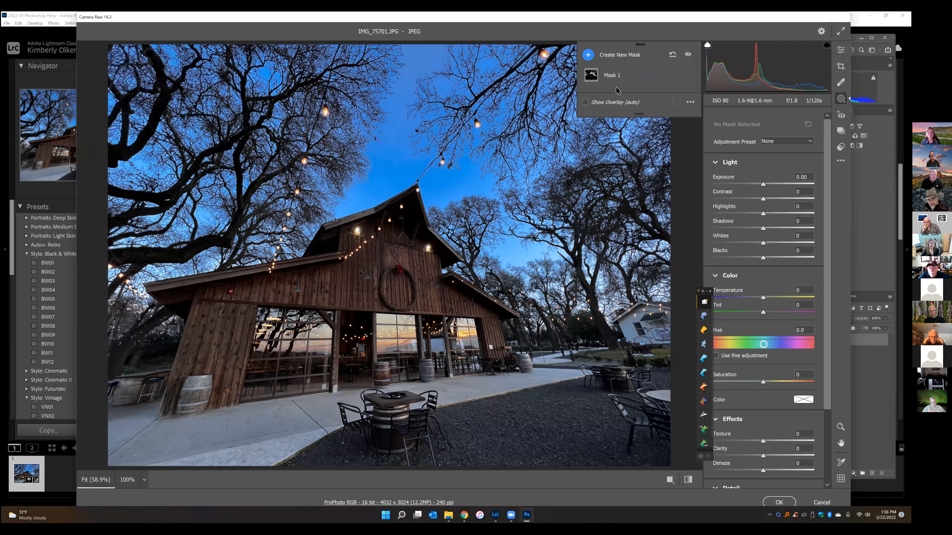
left_click(643, 80)
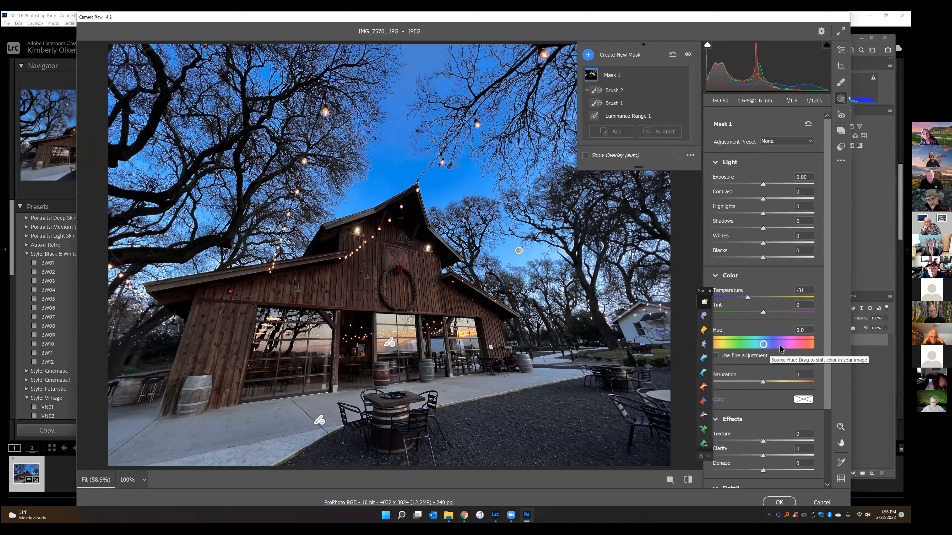
left_click(768, 502)
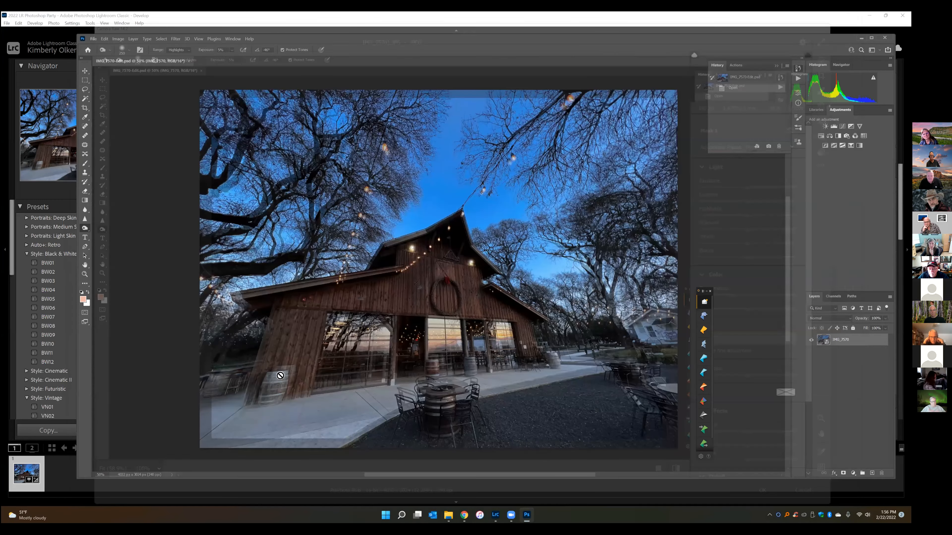
left_click(93, 38)
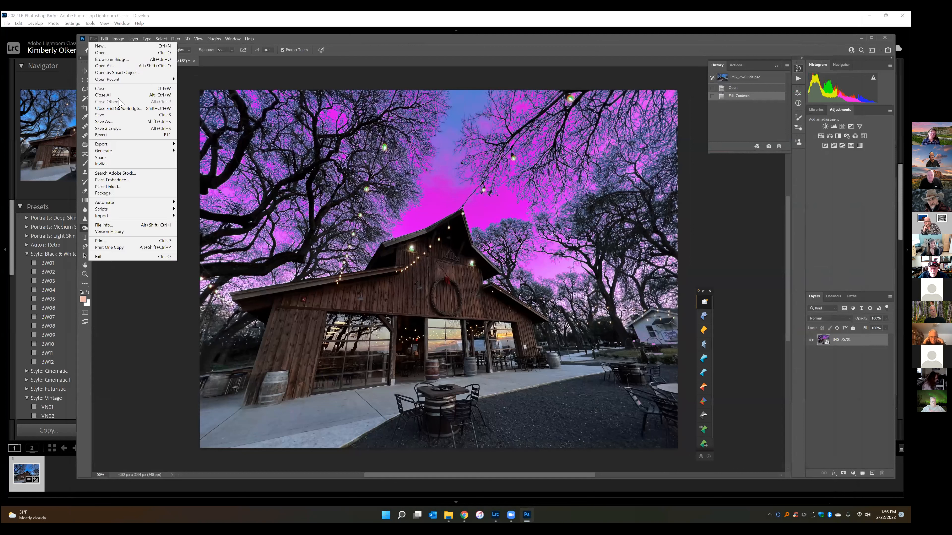
left_click(108, 115)
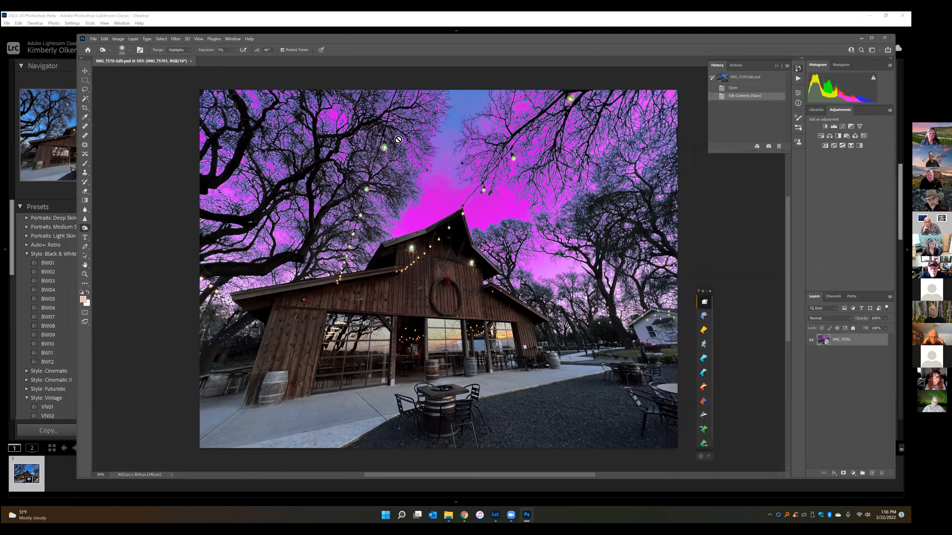
Step: Close Photoshop and return to IMG_7570-Edit.psd in Lightroom Classic
left_click(885, 37)
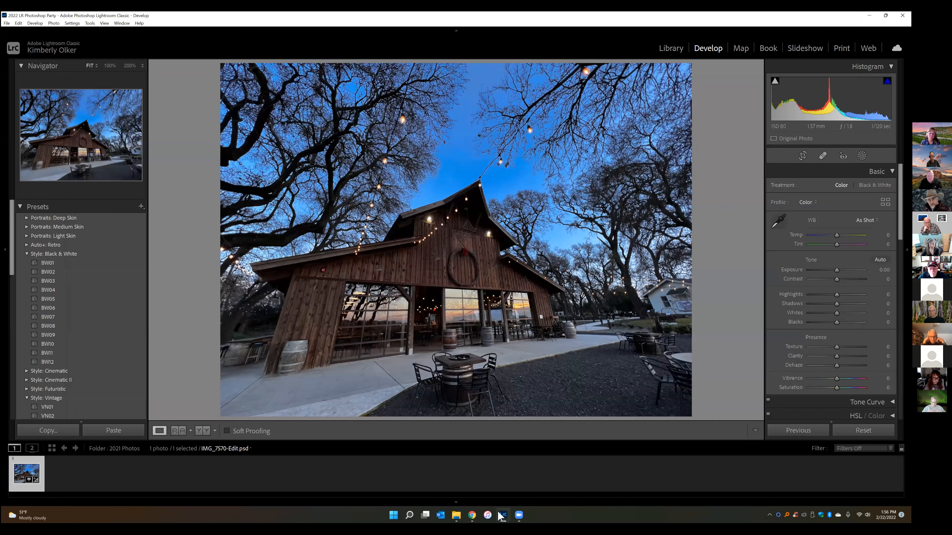
mouse_move(508, 516)
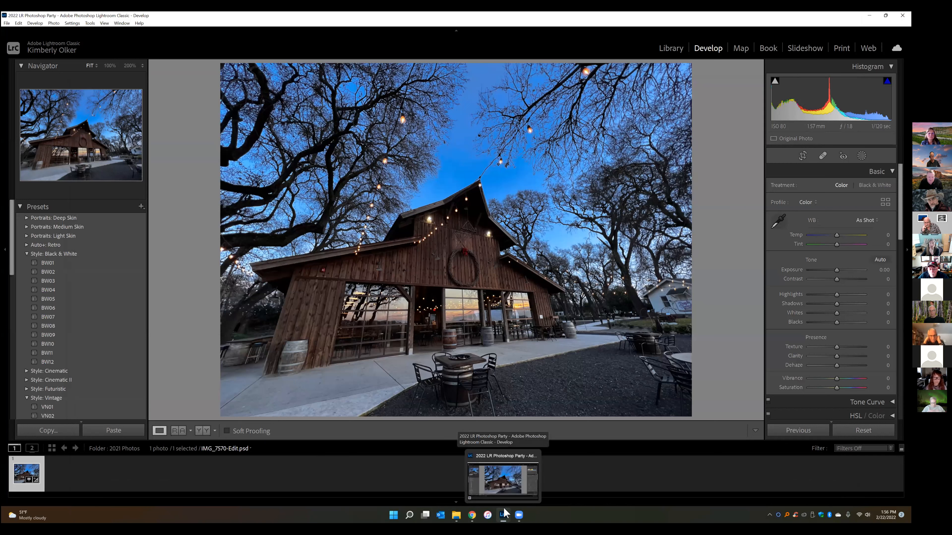
right_click(322, 145)
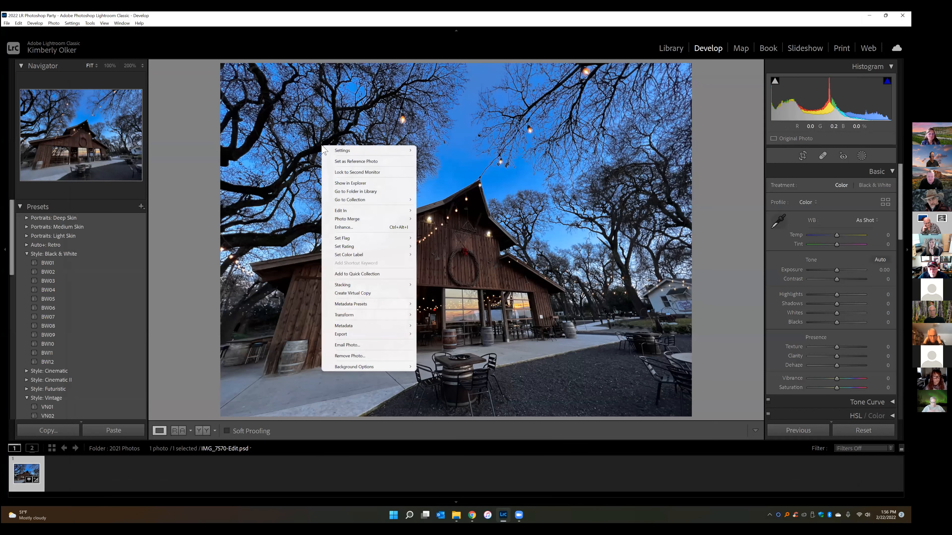
mouse_move(339, 212)
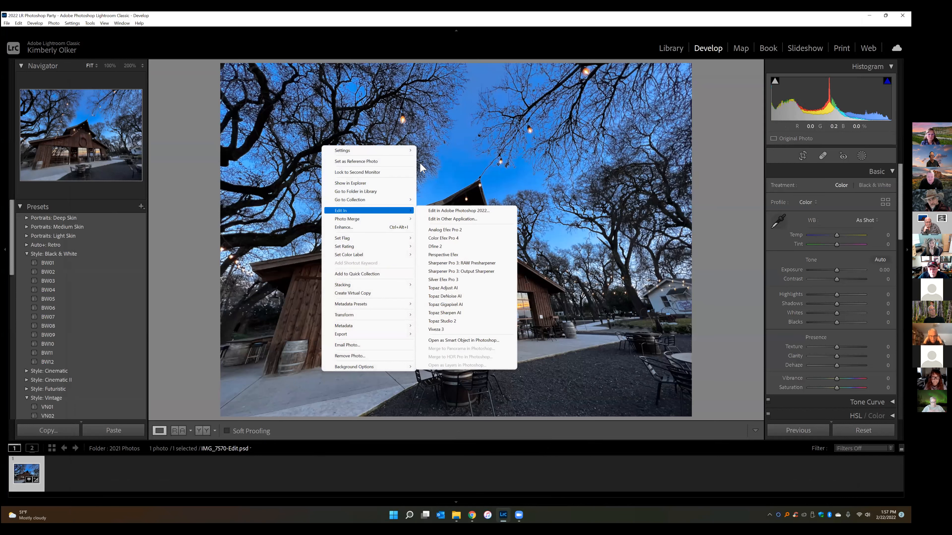
left_click(343, 352)
left_click(343, 352)
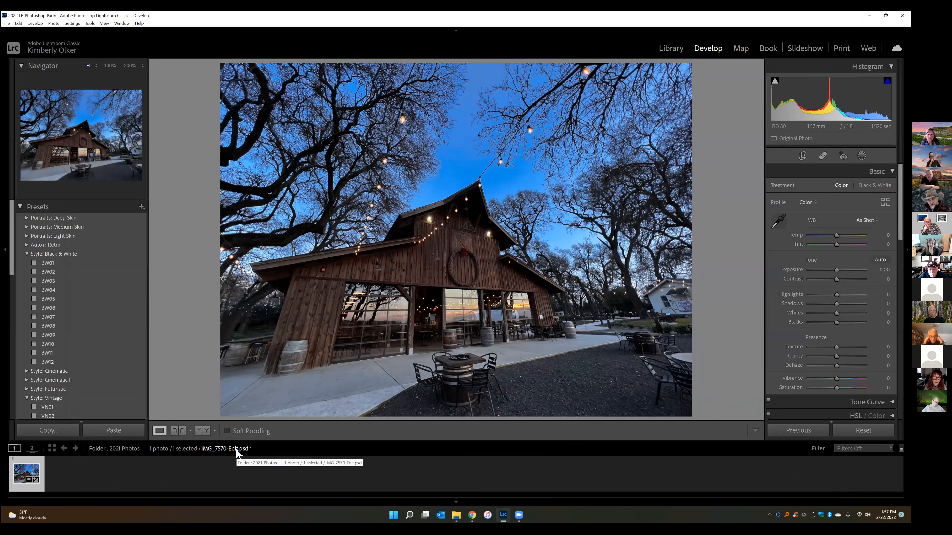
left_click(72, 25)
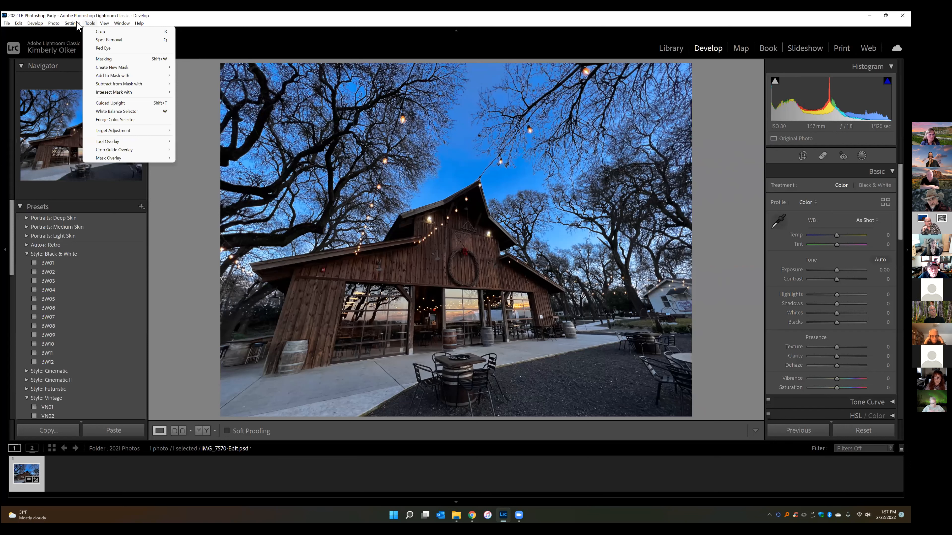
mouse_move(78, 24)
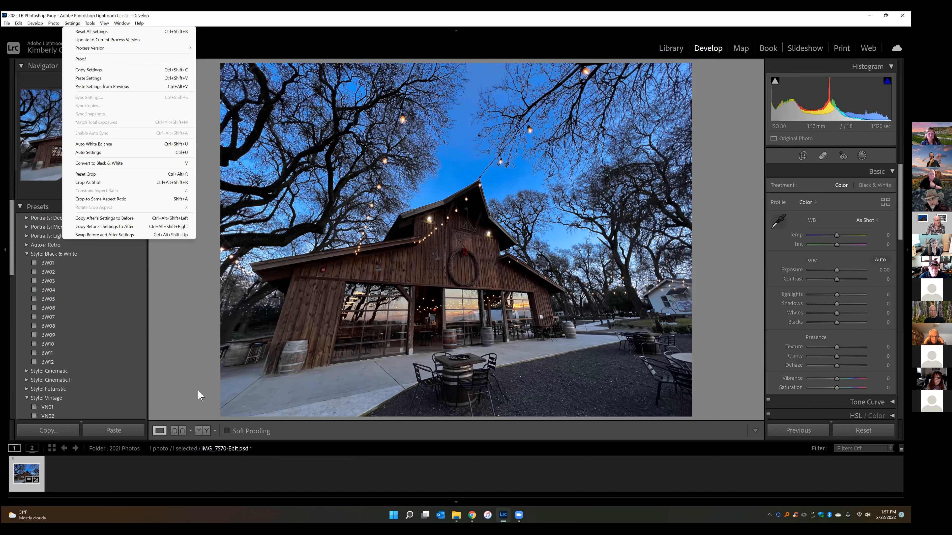
left_click(194, 362)
Step: Return to the Library and open the synchronization options for the 2021 Photos folder, cancelling without synchronizing
left_click(670, 47)
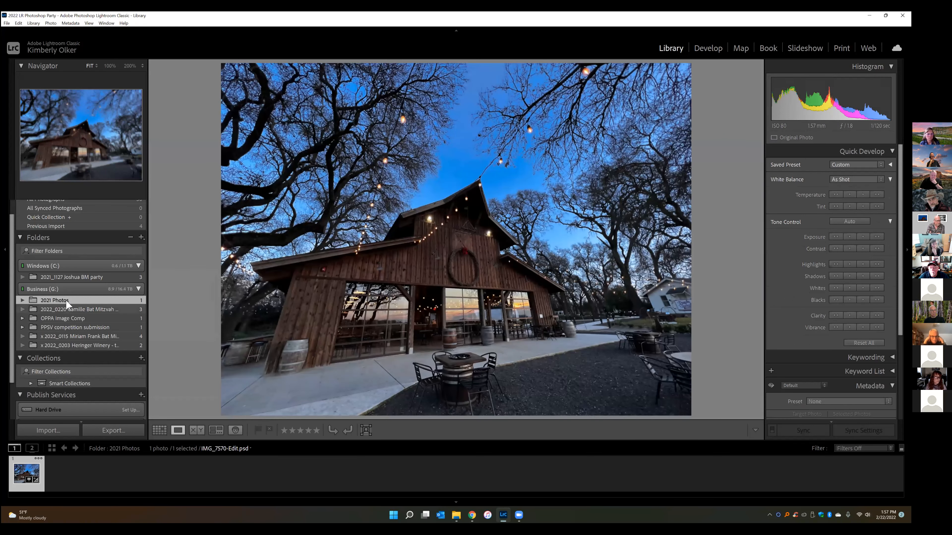
right_click(66, 300)
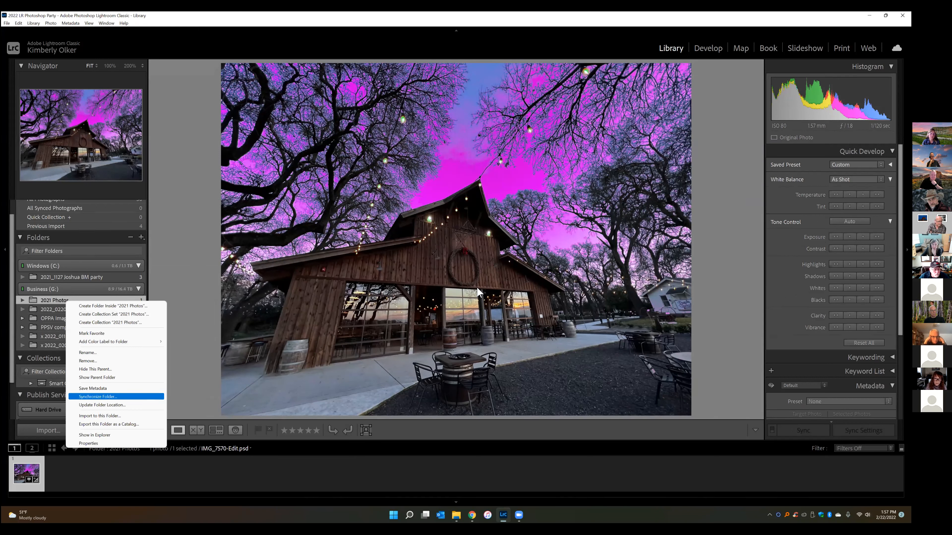
key("Return")
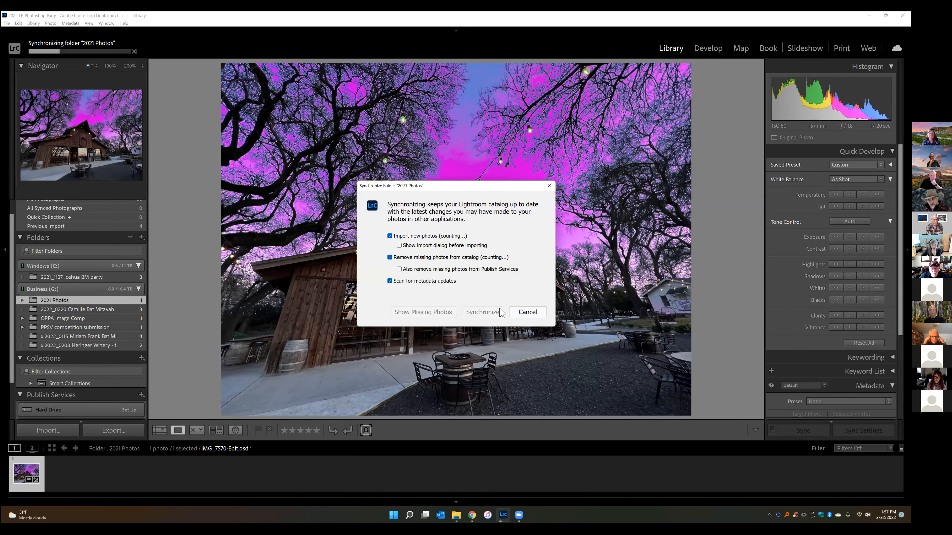
left_click(526, 315)
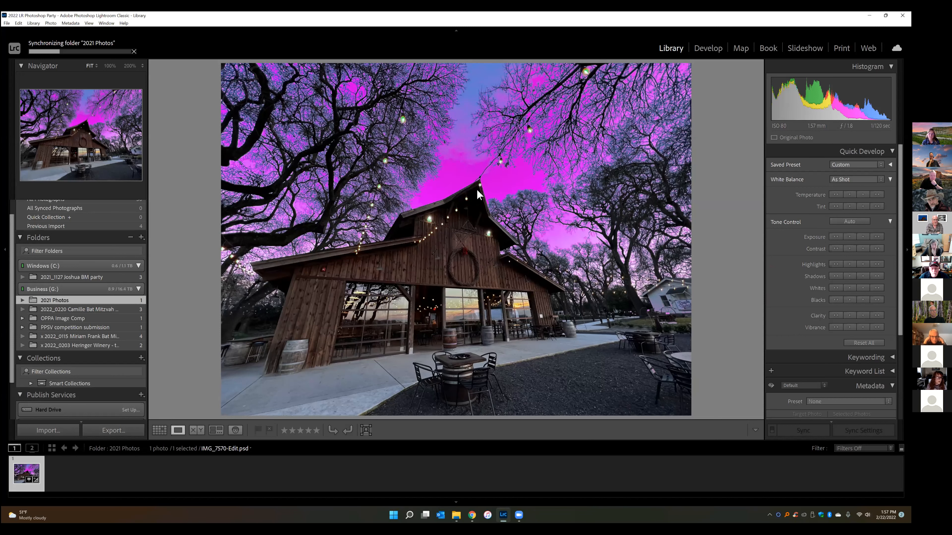